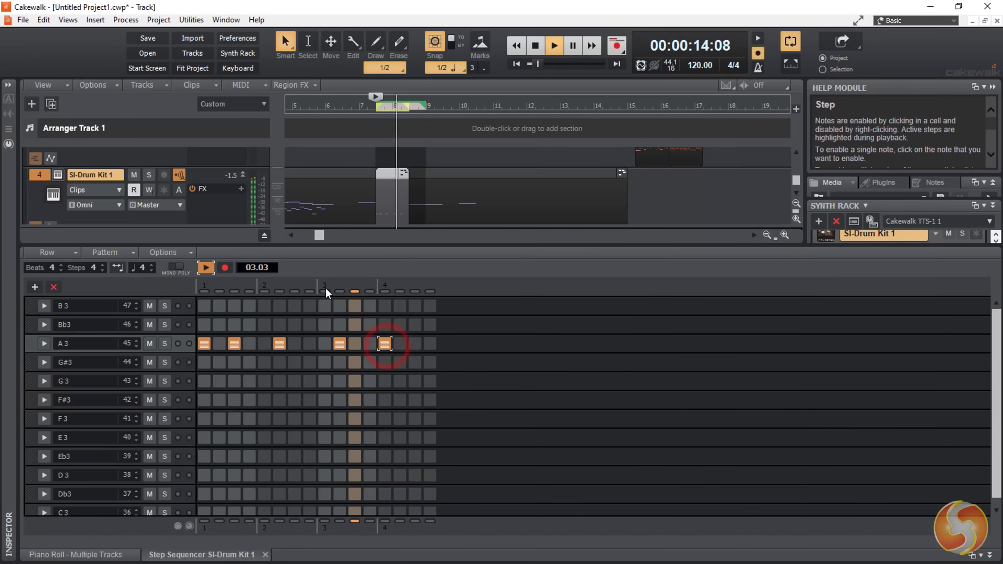
Add G#3 notes on the second step of beats 1, 2 and 3 in the SI-Drum Kit 1 pattern.
left_click(218, 363)
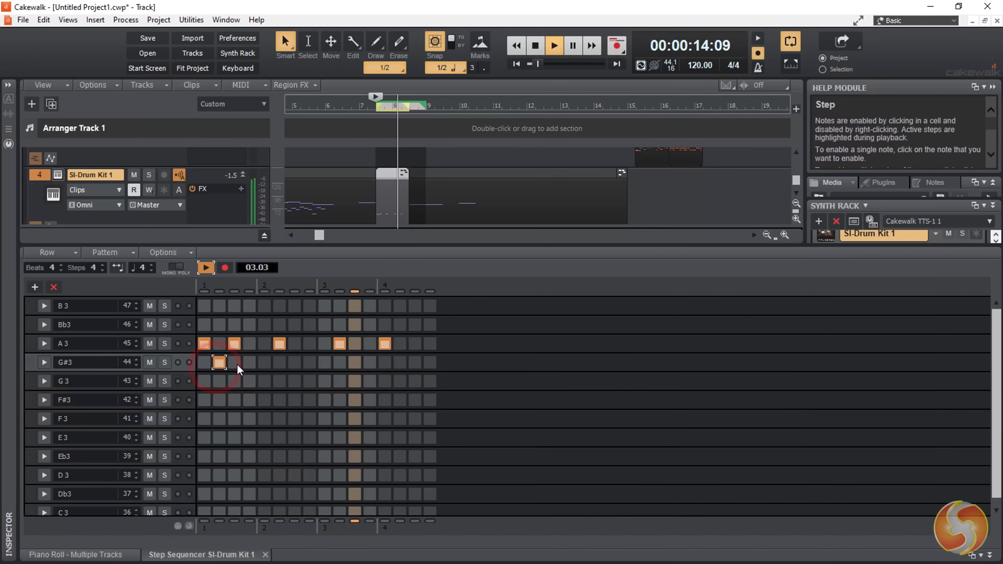
left_click(279, 363)
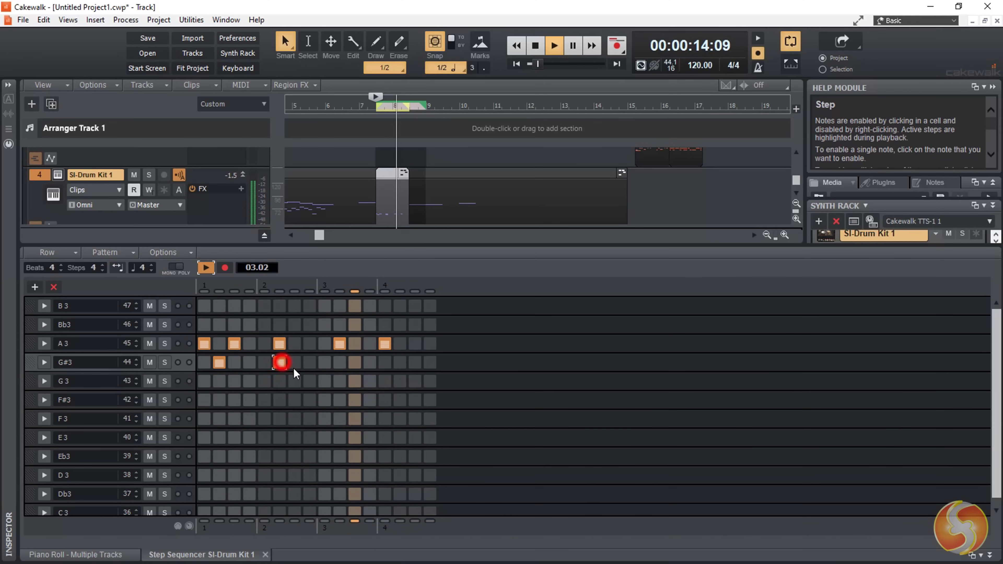
left_click(340, 363)
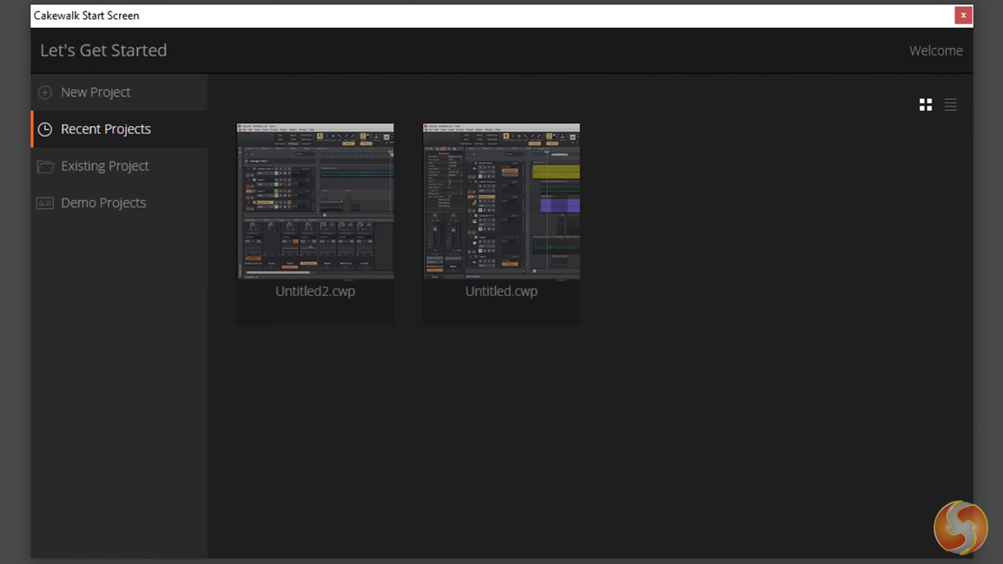
Create a new project from the Empty Project template and minimize the Inspector.
left_click(114, 165)
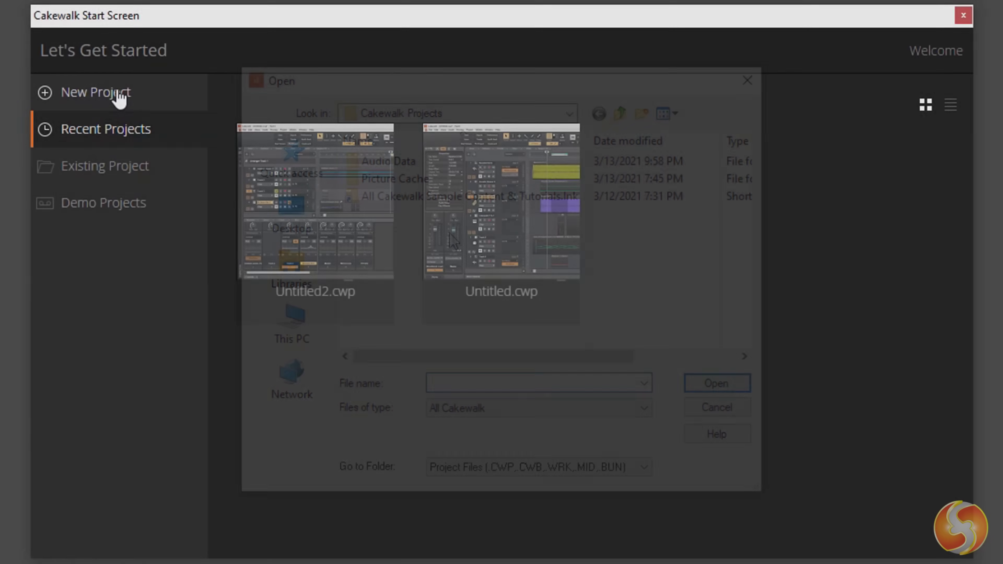
left_click(118, 97)
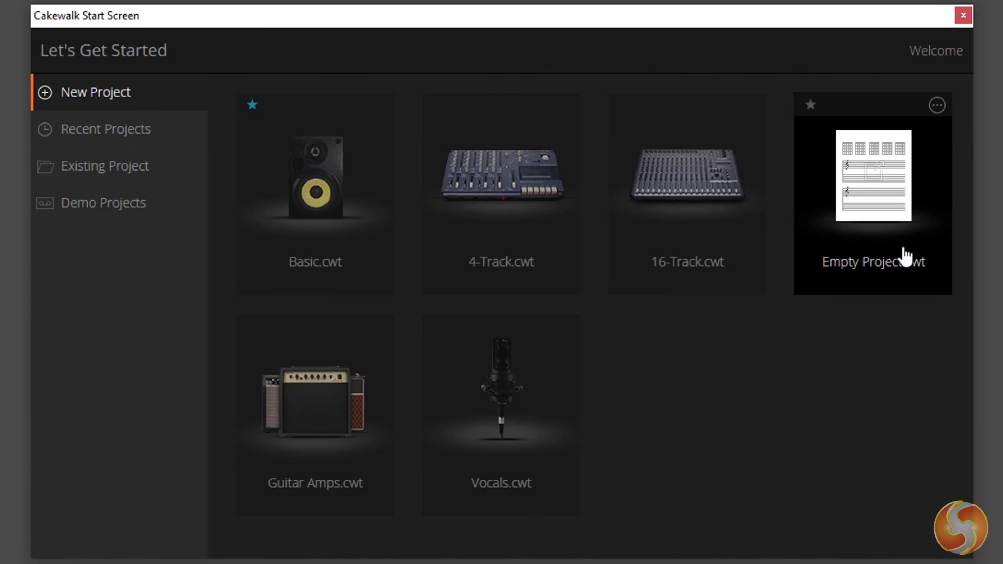
left_click(887, 213)
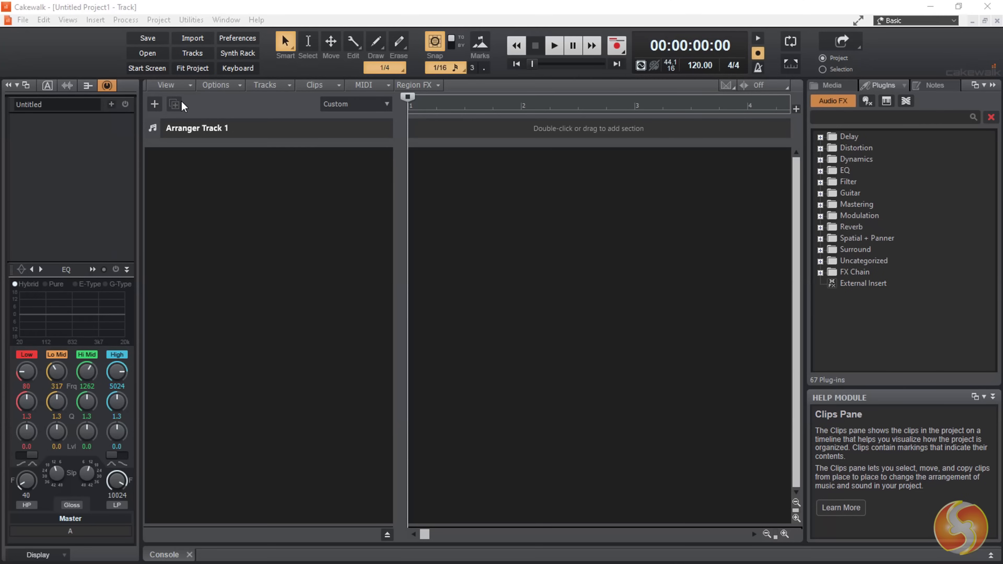
left_click(8, 85)
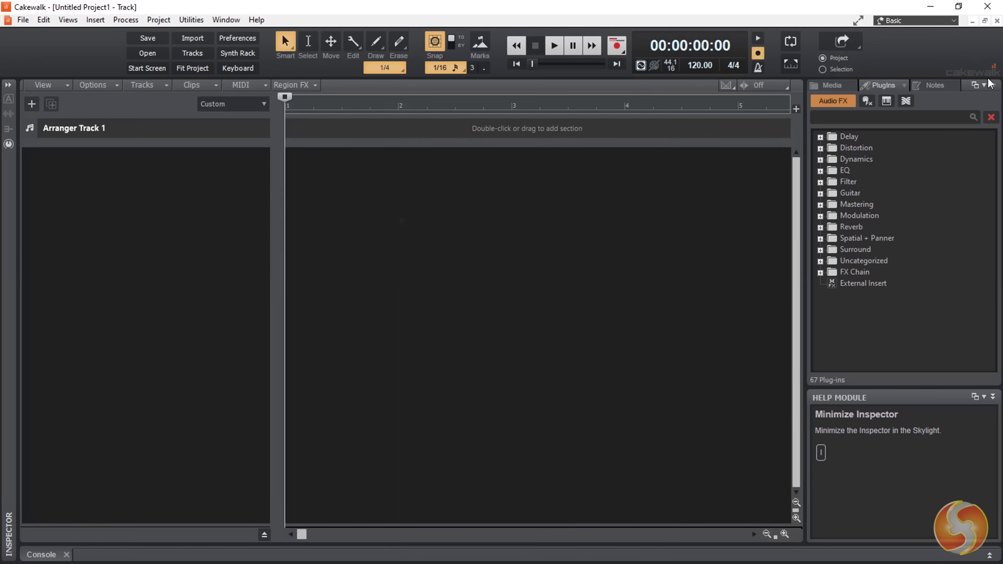
left_click(995, 86)
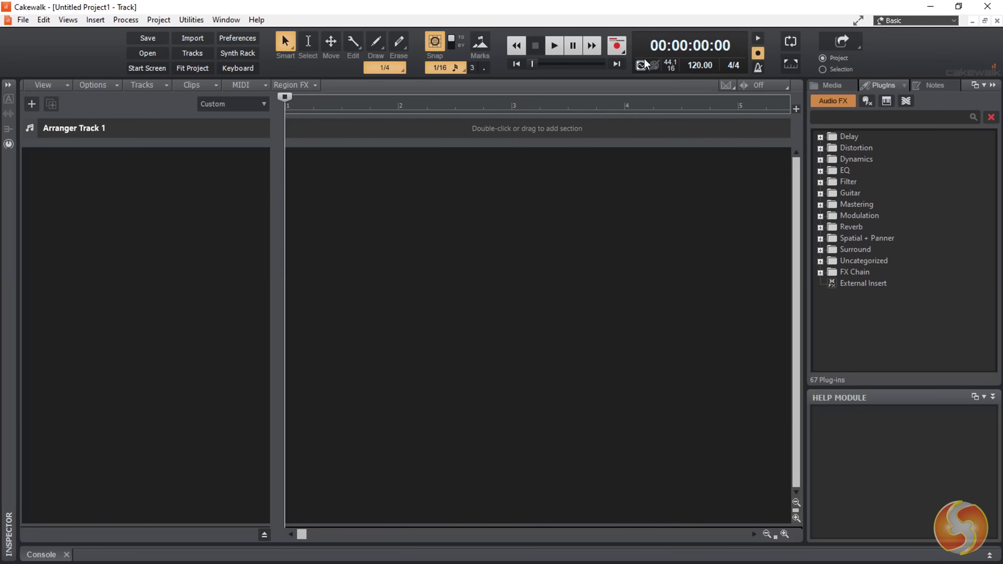
Try the Arranger and Advanced workspaces, and return to the Basic workspace.
left_click(922, 29)
left_click(908, 63)
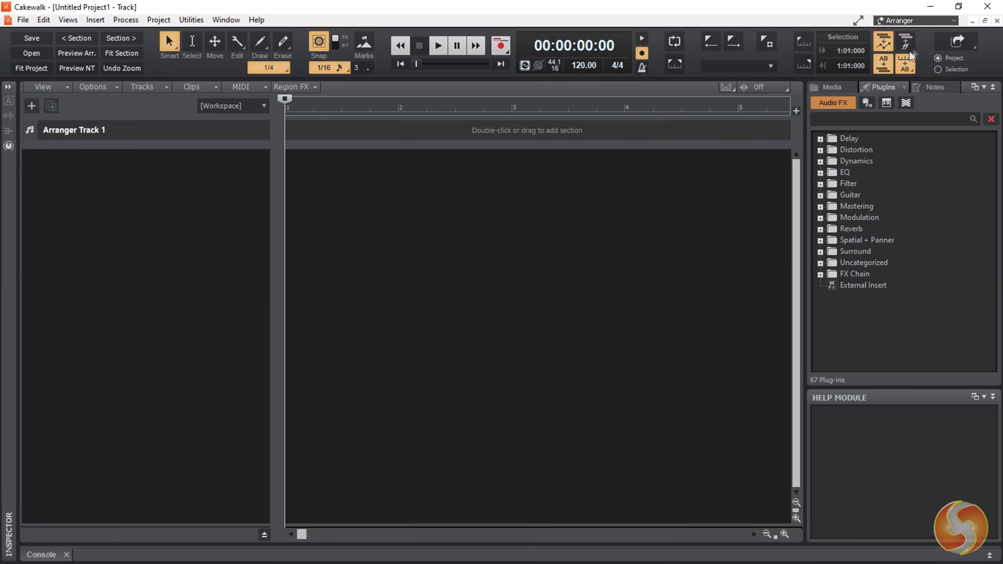
left_click(927, 25)
left_click(920, 49)
mouse_move(920, 49)
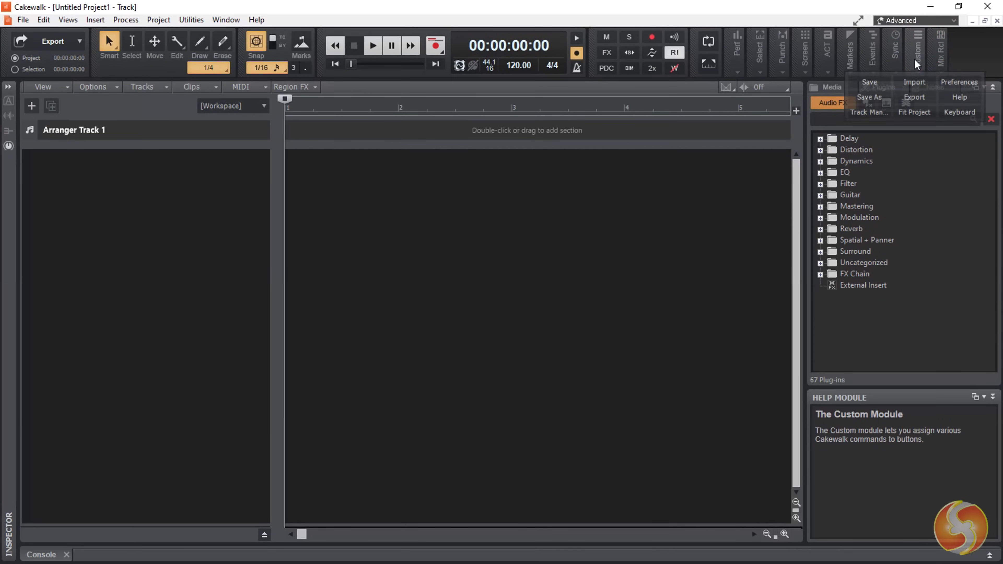
left_click(921, 20)
left_click(902, 77)
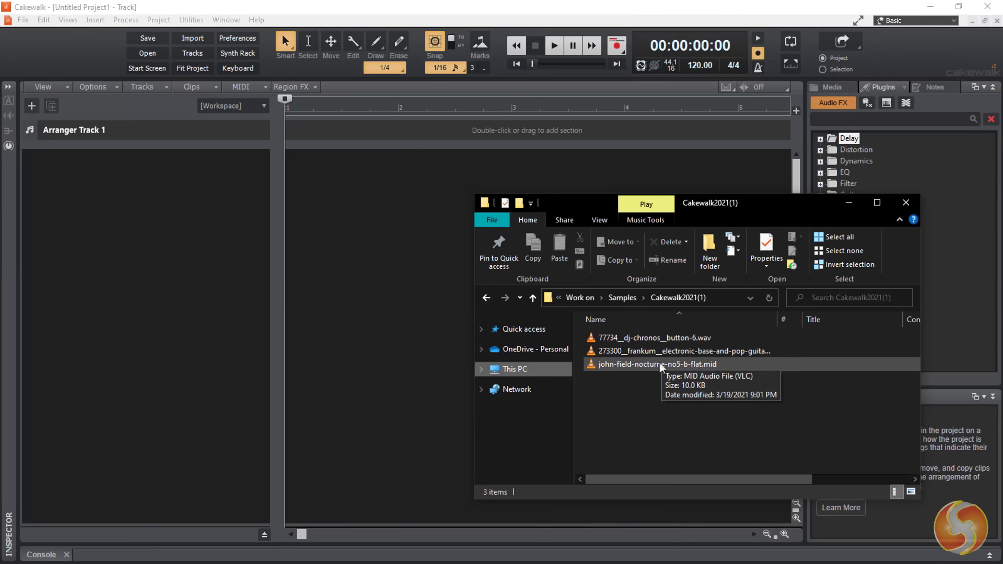
Add john-field-nocturne-no5-b-flat.mid, the 273300__frankum guitar file and 77734__dj-chronos__button-6.wav from the sample folder as separate tracks, and enlarge the three tracks' heights.
left_click_drag(660, 366, 294, 168)
left_click_drag(600, 351, 350, 194)
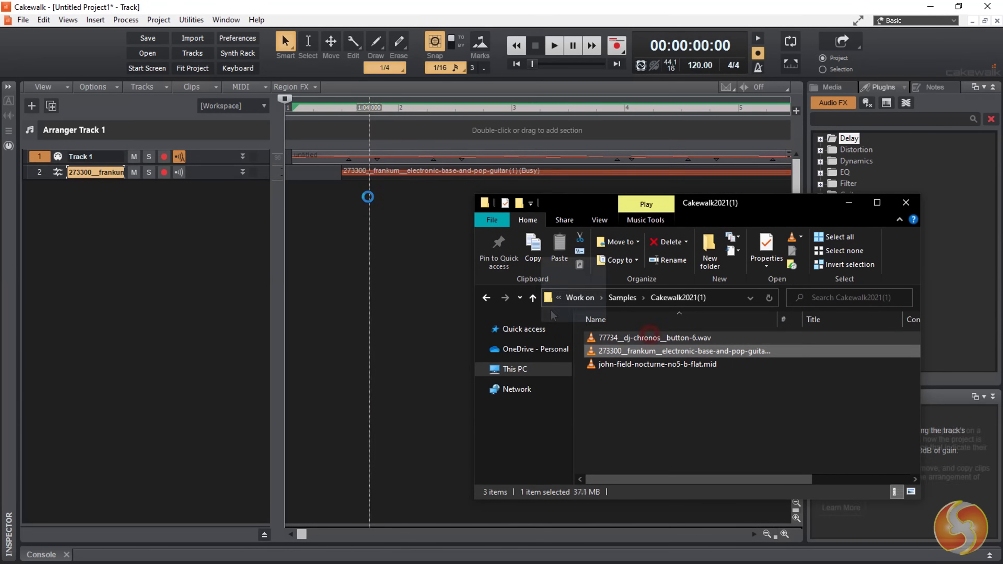
left_click_drag(654, 338, 308, 198)
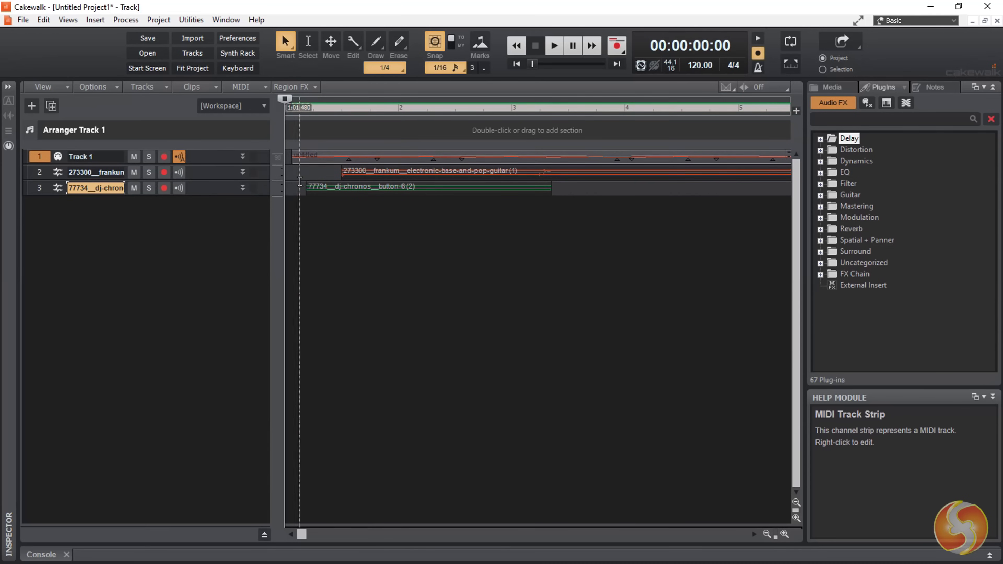
left_click_drag(218, 163, 223, 270)
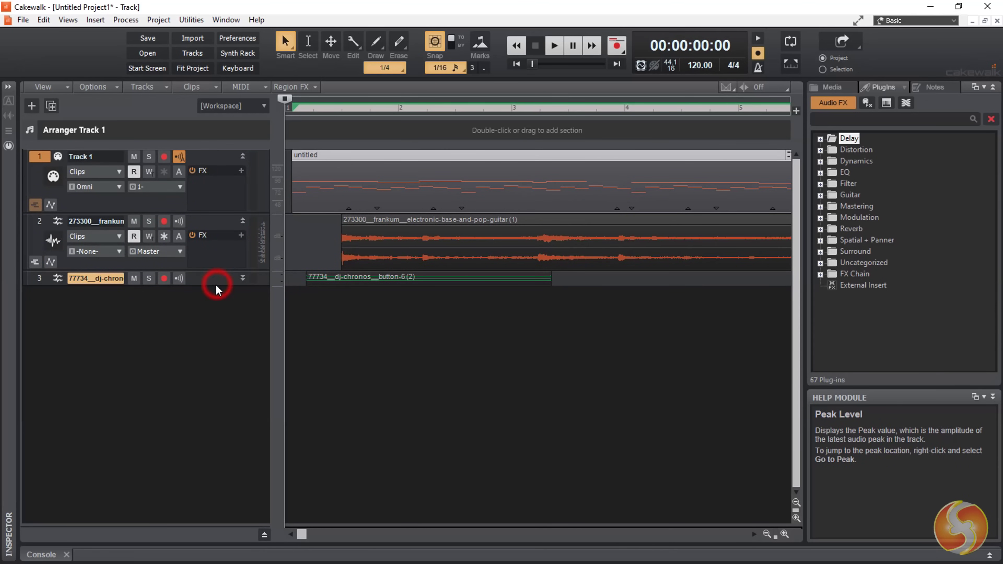
left_click_drag(210, 284, 214, 333)
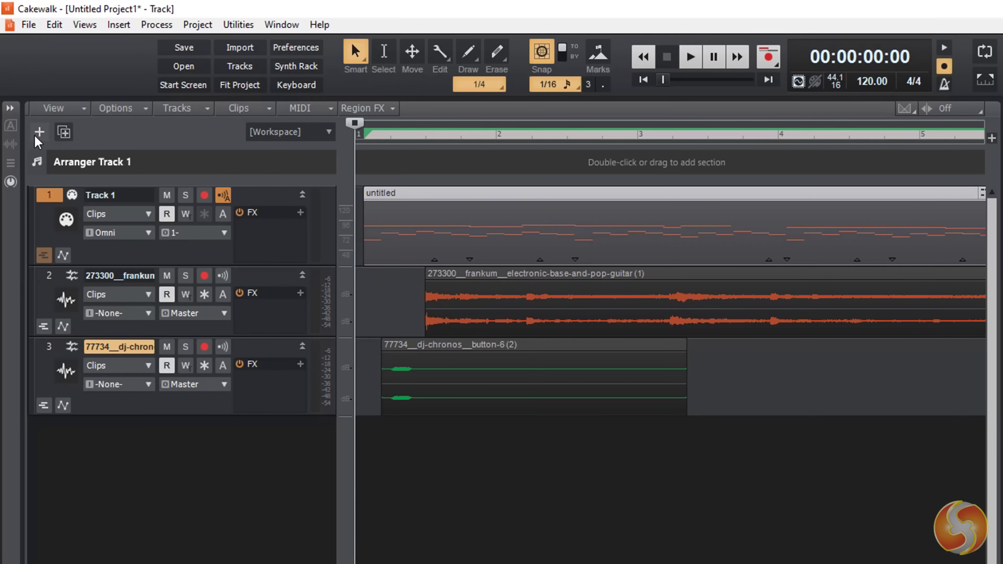
Create one new audio track with the stereo Generic Low Latency ASIO Driver microphone as its input.
left_click(39, 133)
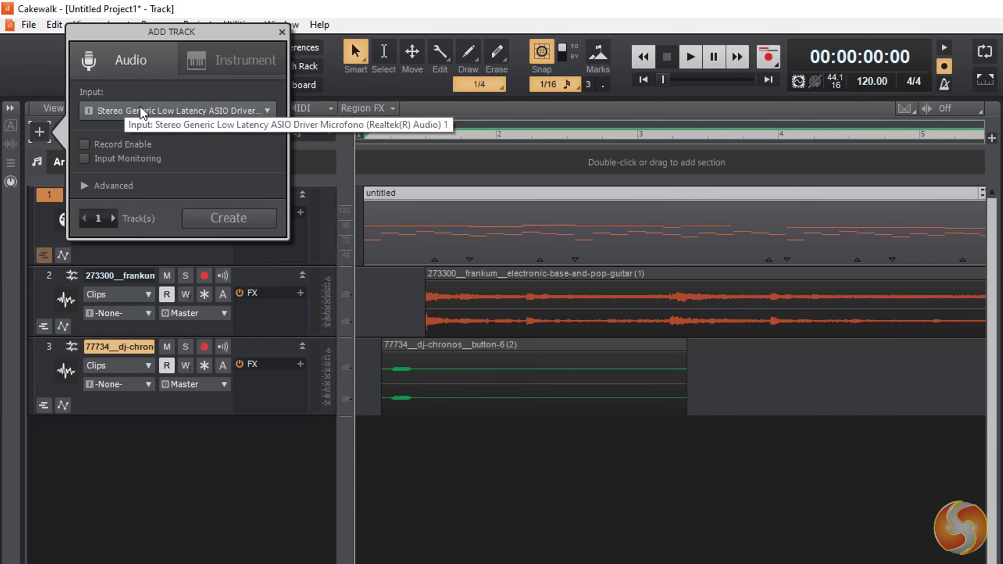
left_click(255, 112)
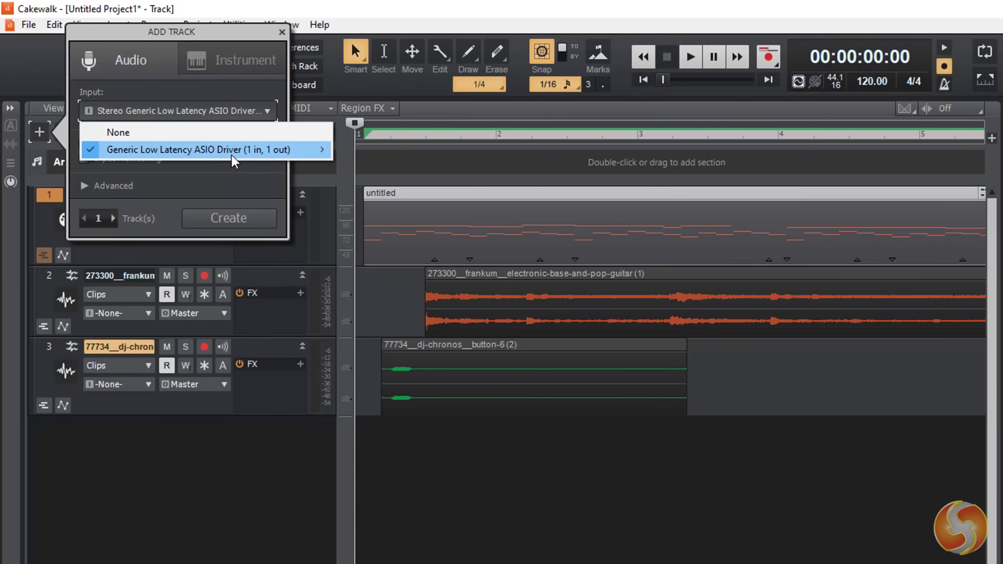
mouse_move(318, 150)
left_click(623, 191)
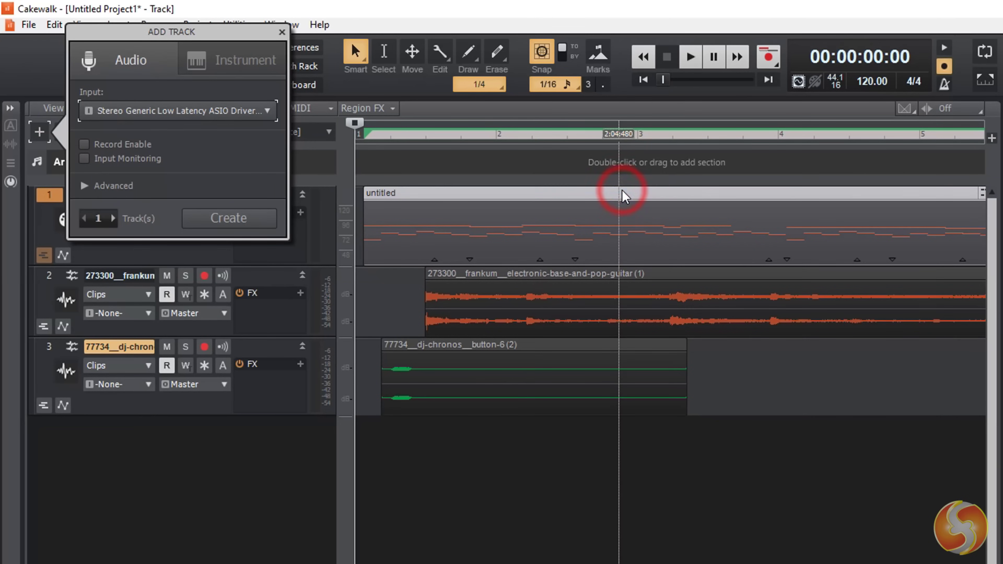
left_click(247, 218)
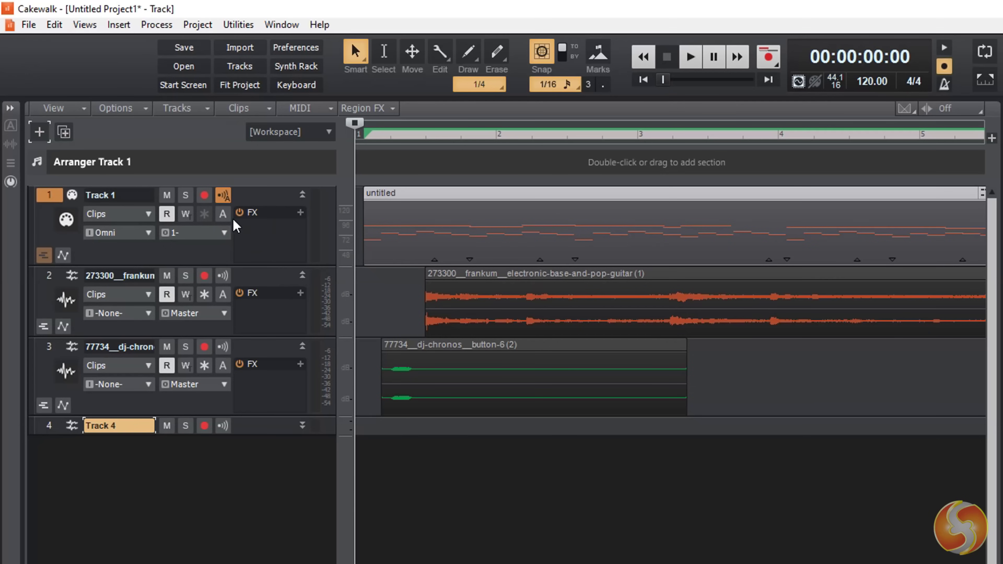
Arm Track 4 for recording and start recording.
left_click(204, 425)
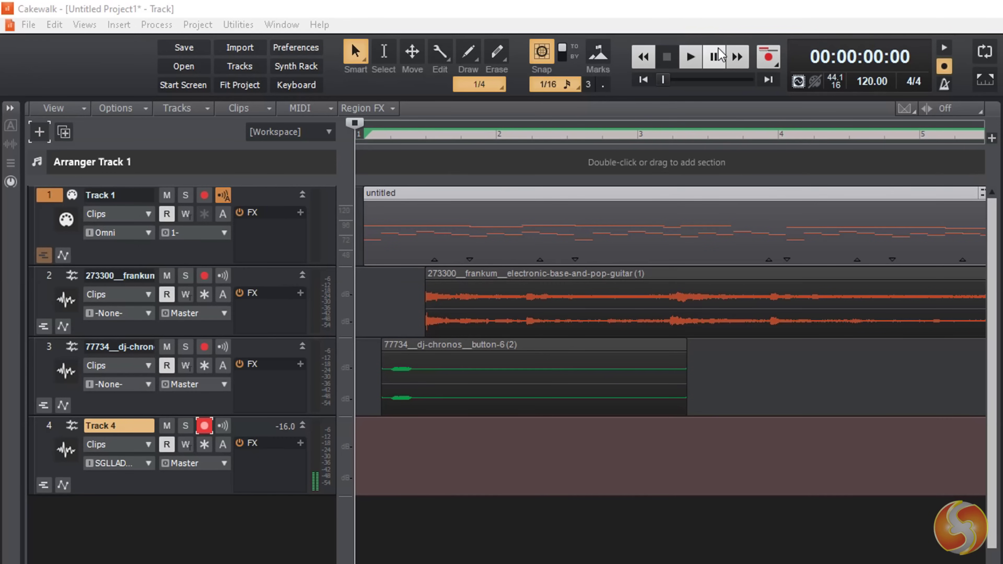
left_click(769, 57)
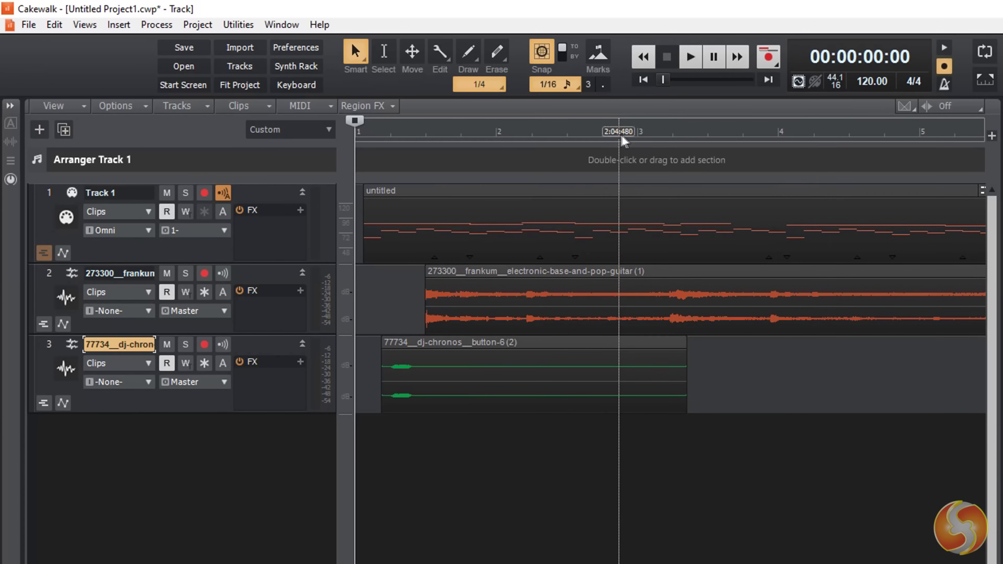
Move the playhead to several different positions along the time ruler.
left_click(829, 131)
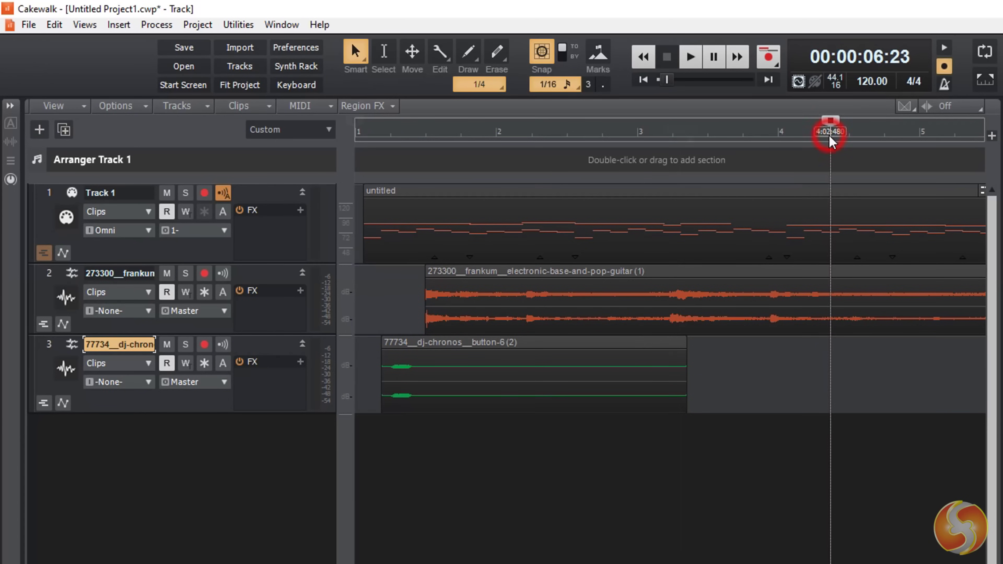
left_click(699, 132)
left_click(507, 133)
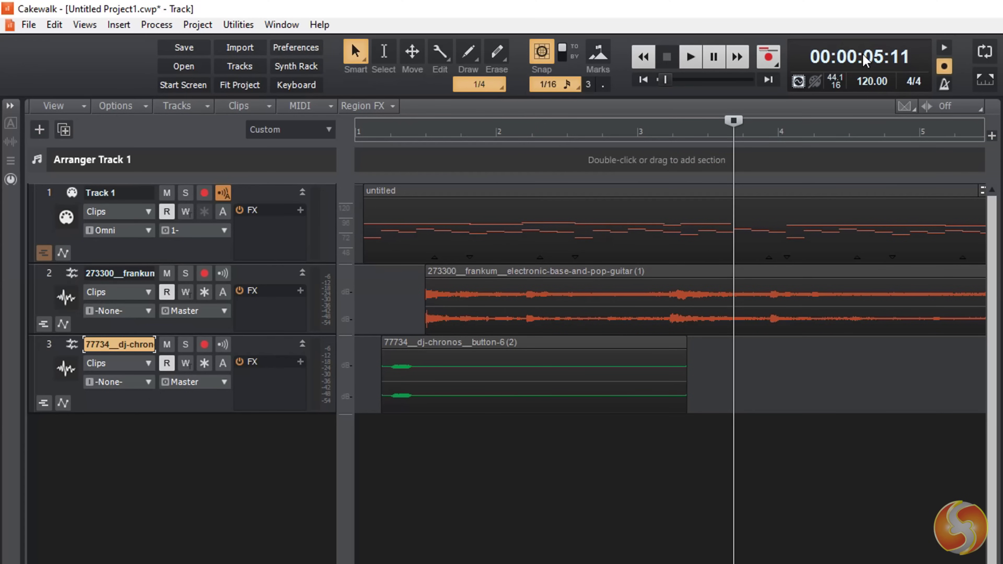
left_click(787, 133)
left_click(824, 134)
left_click(868, 133)
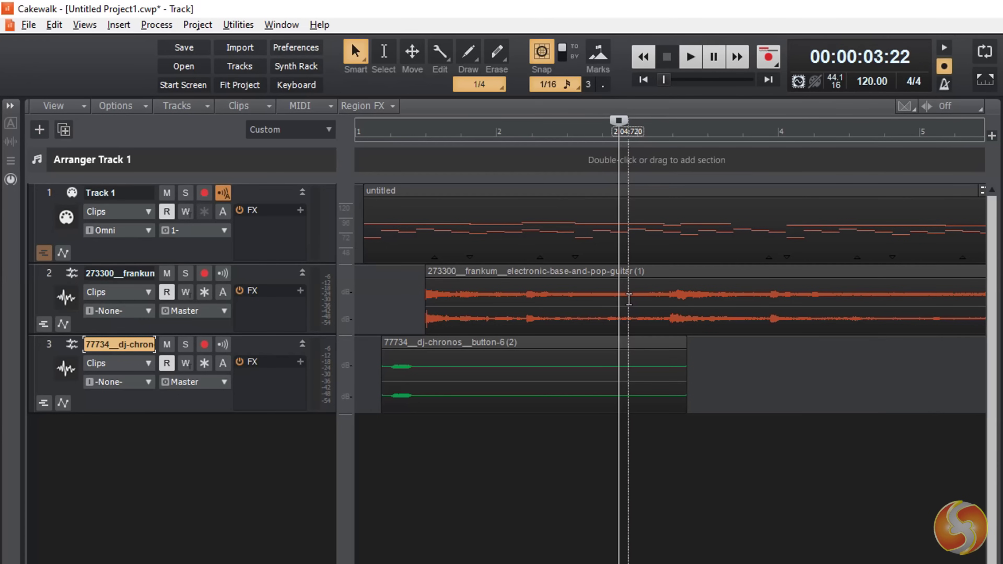
Scrub the playhead forward through the project's timeline.
scroll(629, 300, "down", 10)
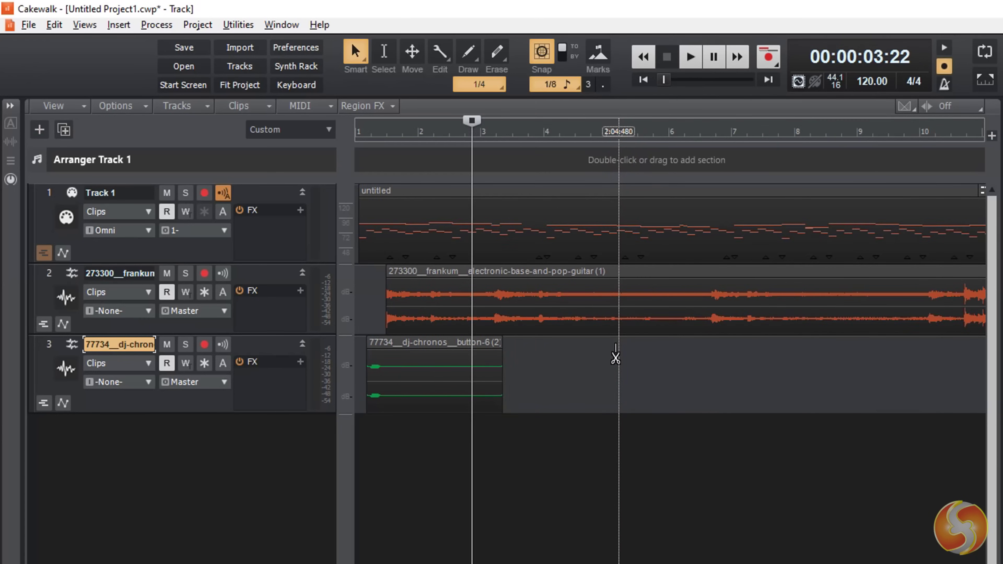
scroll(616, 345, "down", 4)
scroll(616, 345, "up", 2)
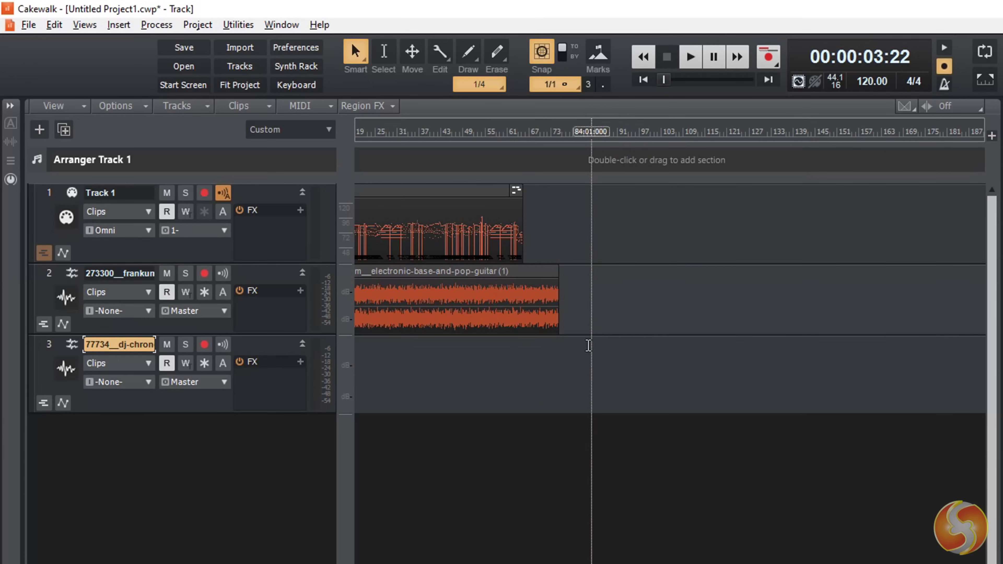
scroll(407, 370, "up", 4)
scroll(407, 371, "up", 6)
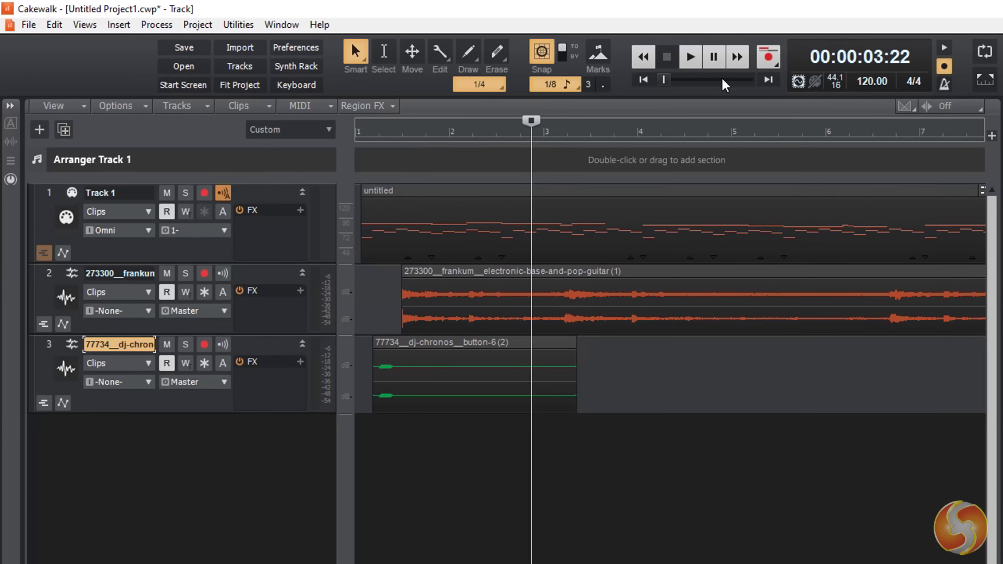
left_click_drag(664, 83, 735, 80)
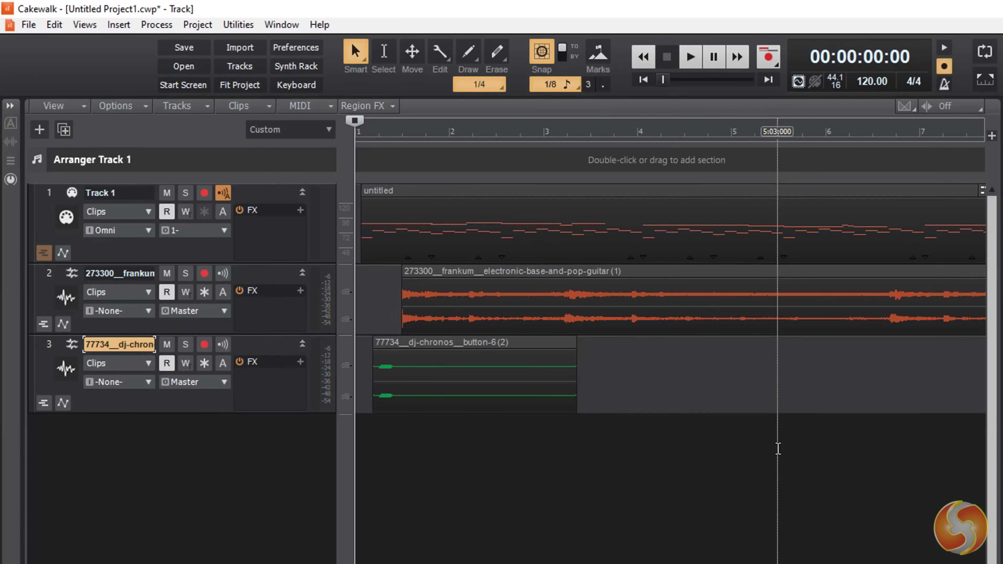
Play the project from its beginning, and stop and resume playback.
key("space")
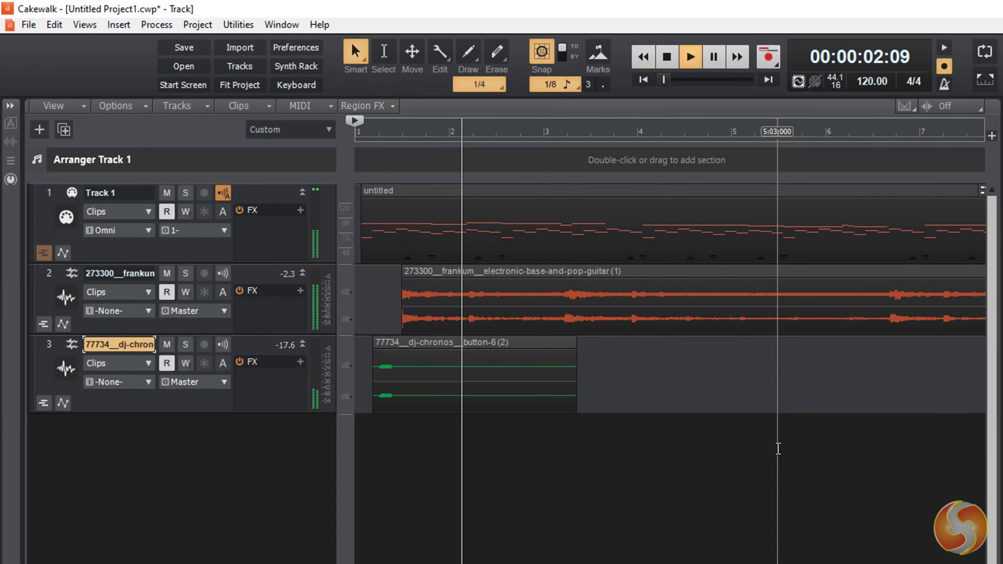
key("space")
key("space")
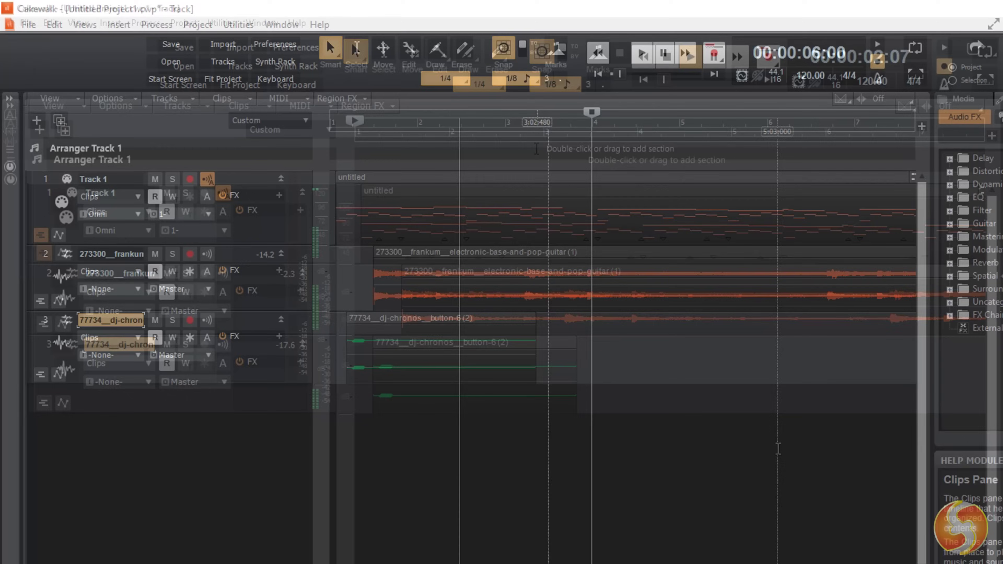
Select the time range from about measure 2.5 to 4.5 across all tracks and play the project with looping enabled.
left_click_drag(462, 123, 647, 122)
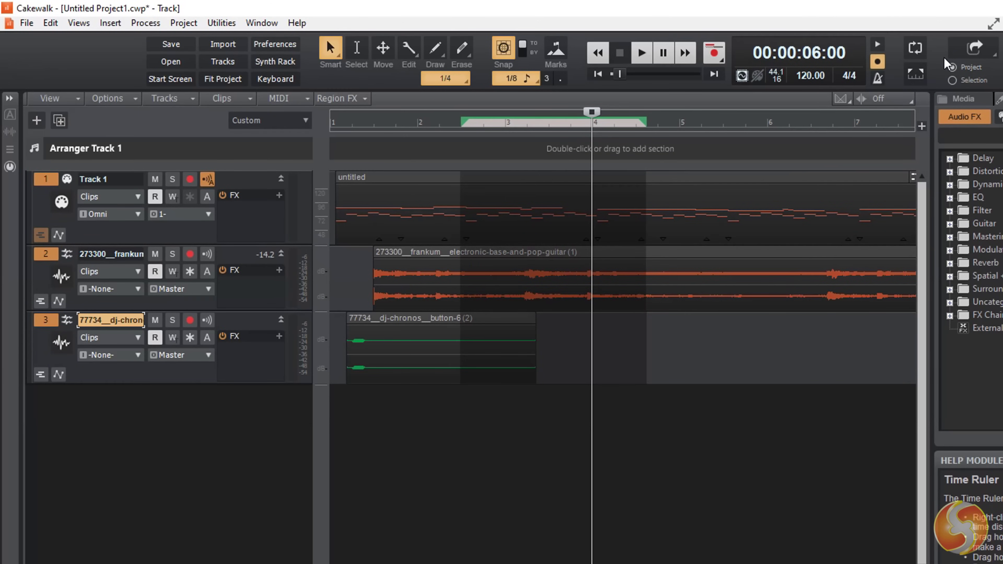
left_click(921, 49)
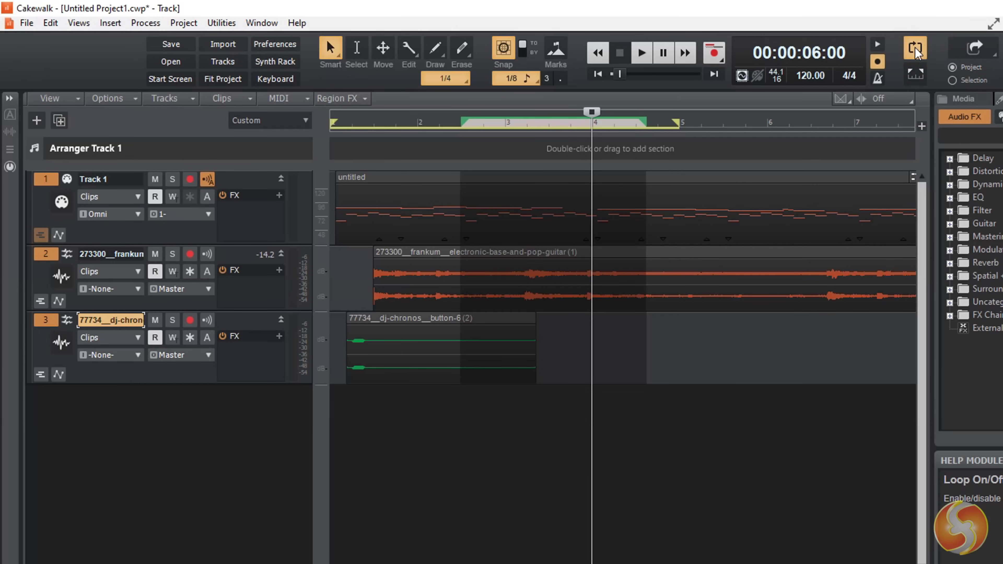
left_click(647, 58)
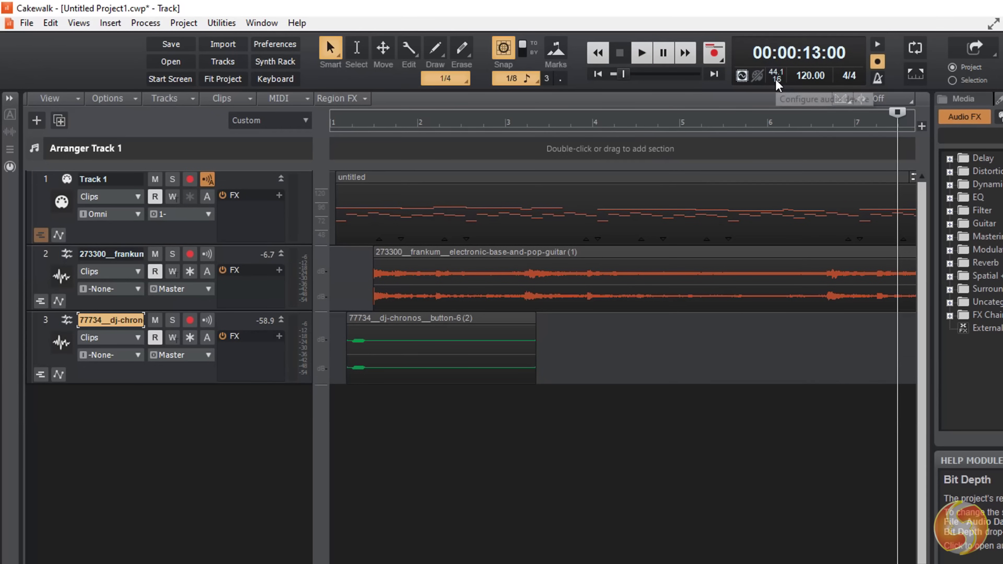
Examine the default sampling rate and the playback and record timing master options in the audio driver settings.
left_click(776, 80)
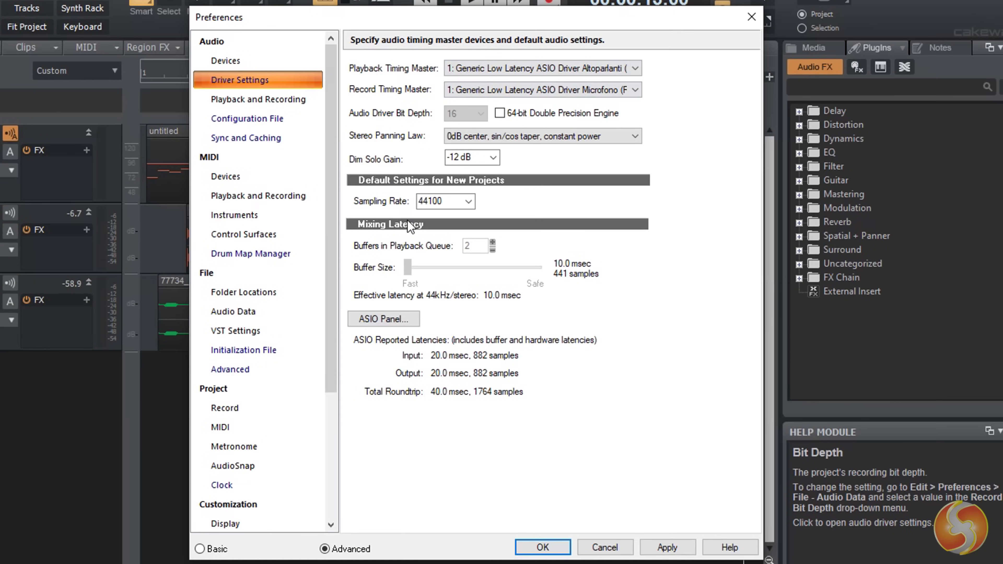
left_click(518, 214)
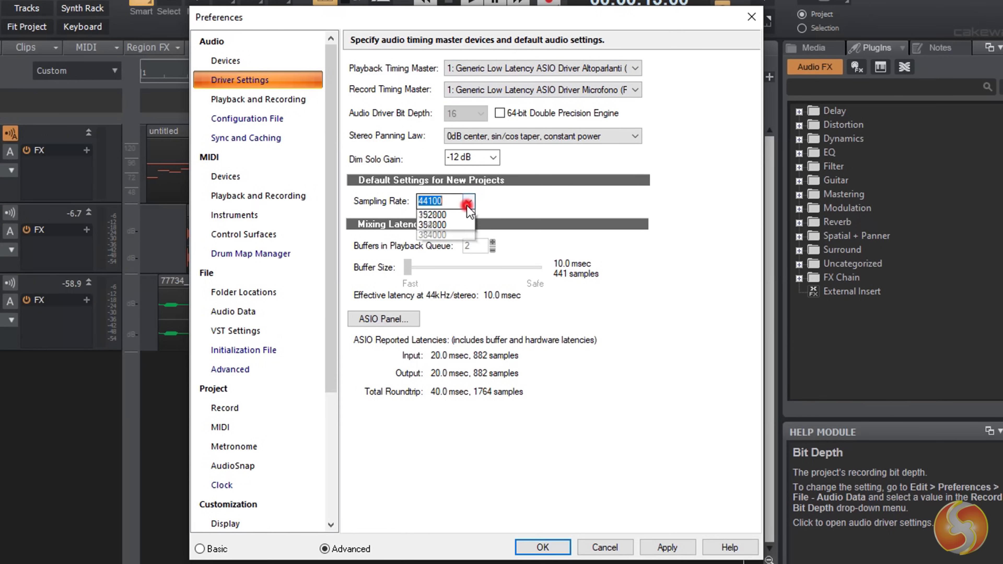
left_click(467, 201)
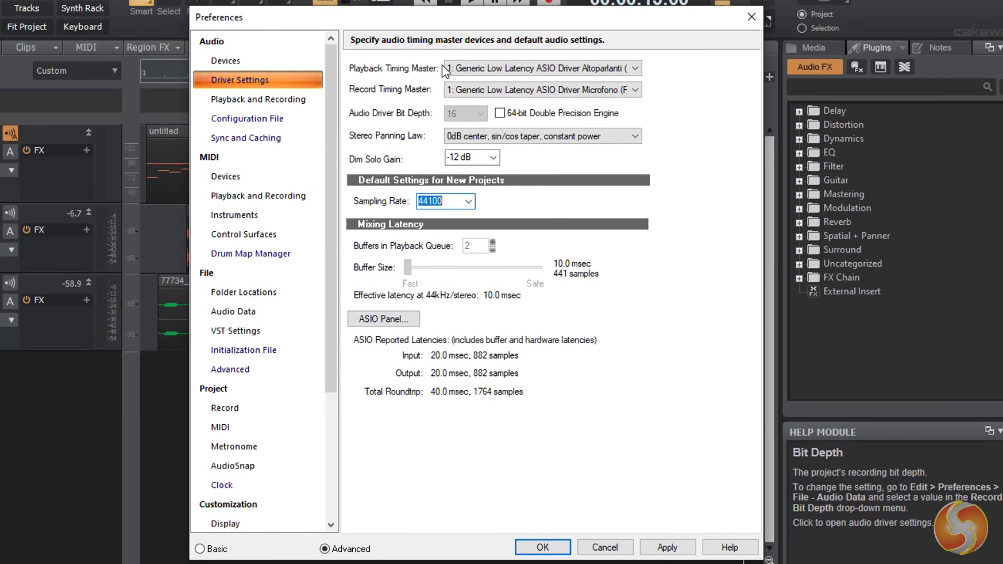
left_click(561, 69)
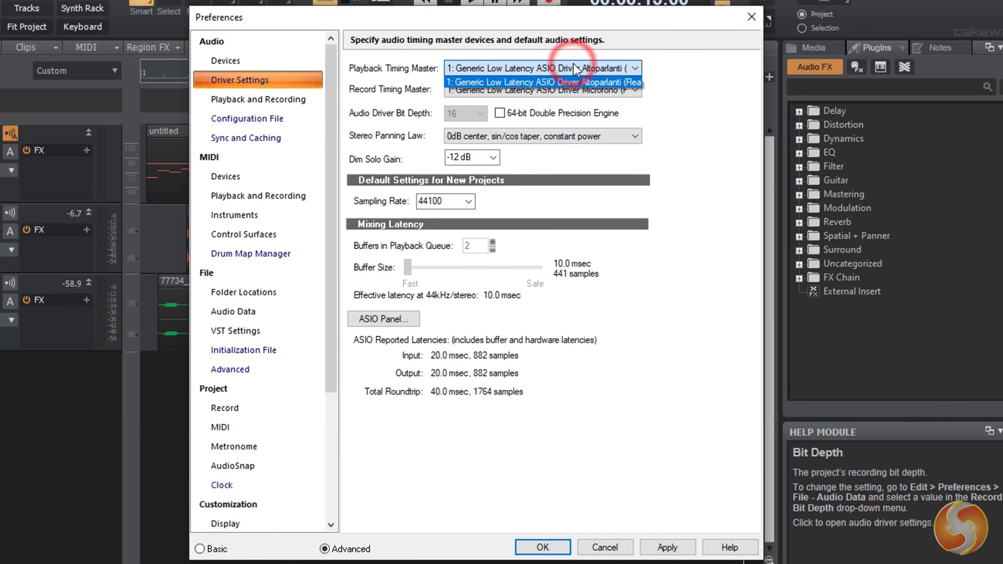
left_click(584, 82)
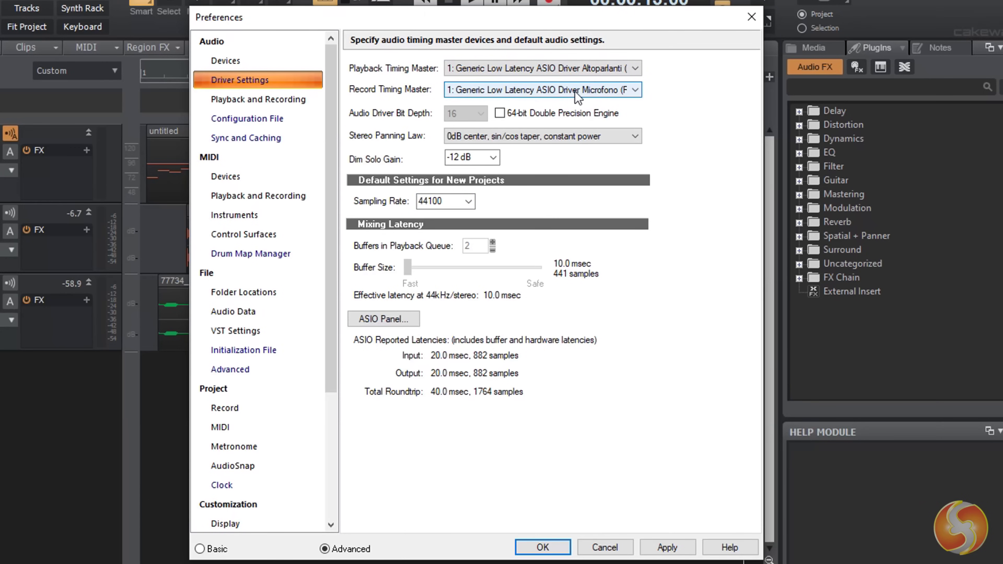
left_click(577, 97)
left_click(598, 104)
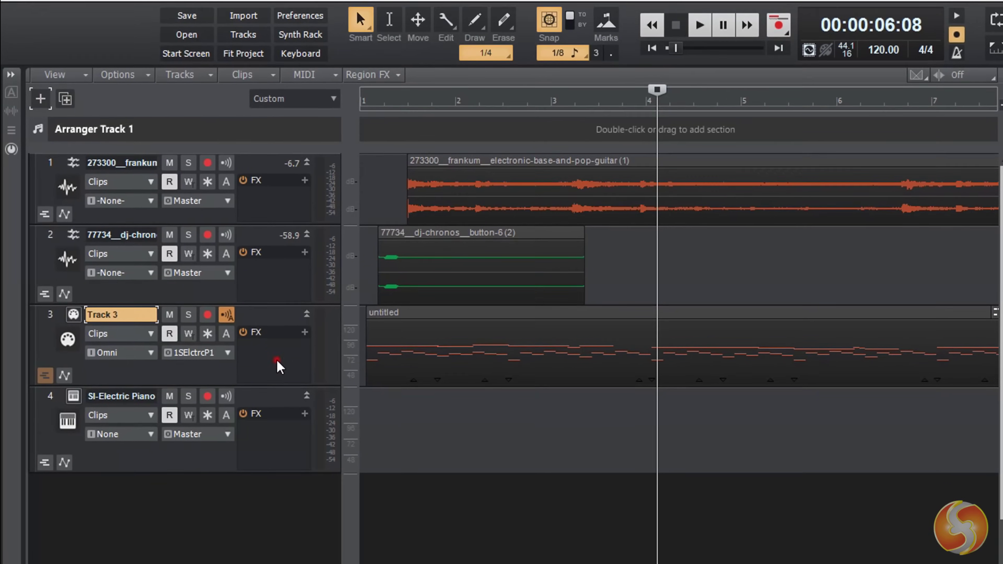
Select the SI-Electric Piano track and examine its available input sources and output destinations.
left_click(267, 391)
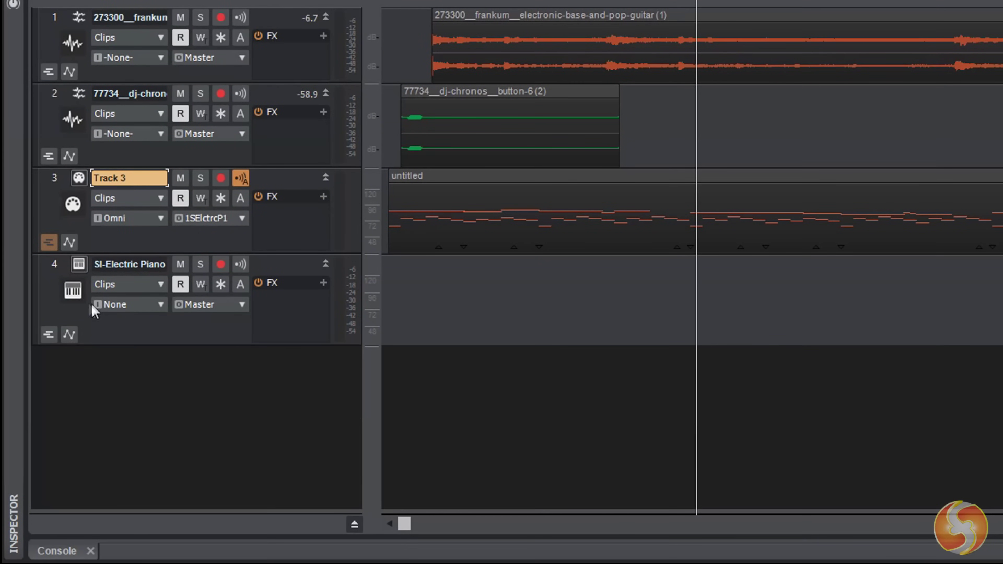
left_click(143, 307)
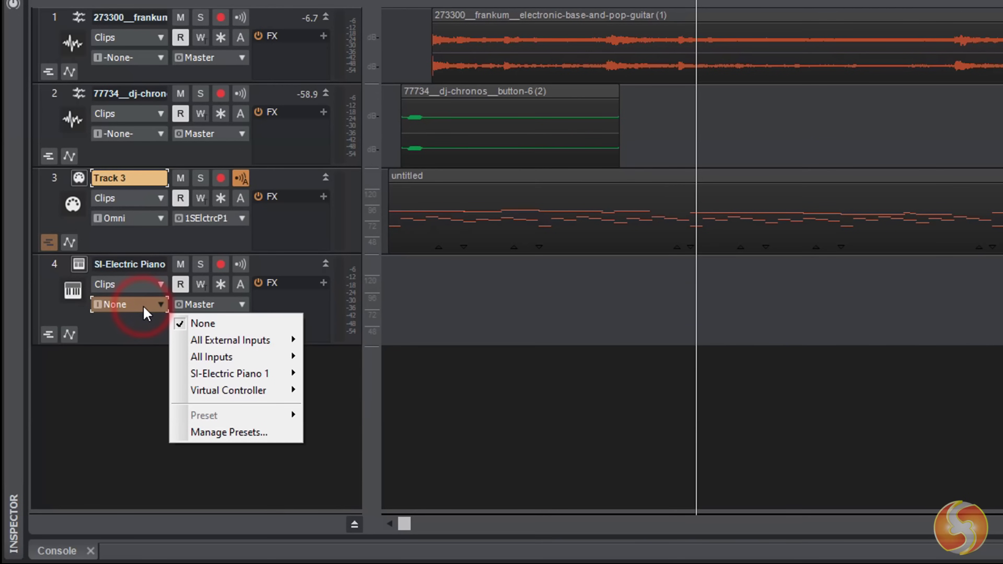
left_click(142, 306)
left_click(141, 305)
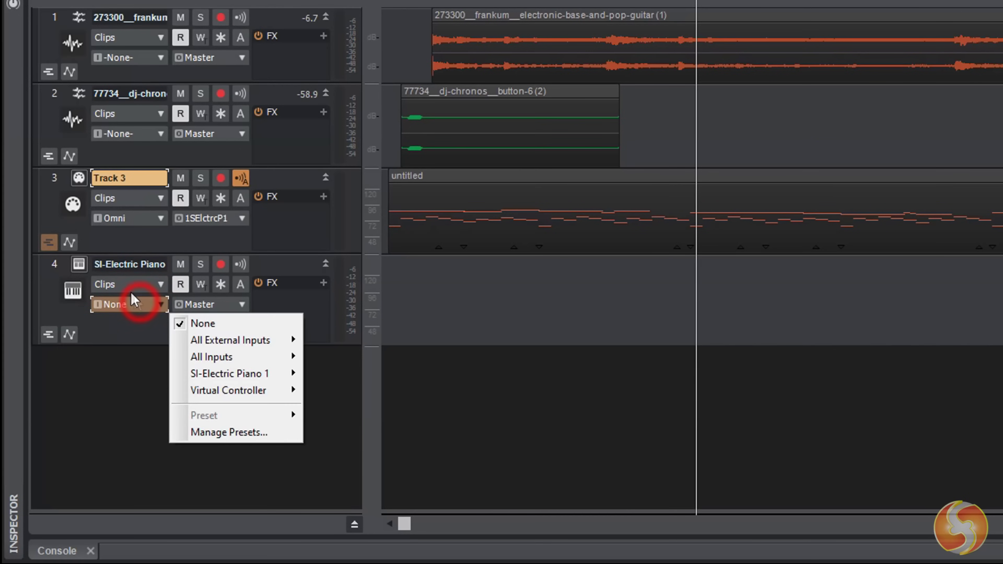
left_click(105, 330)
left_click(108, 328)
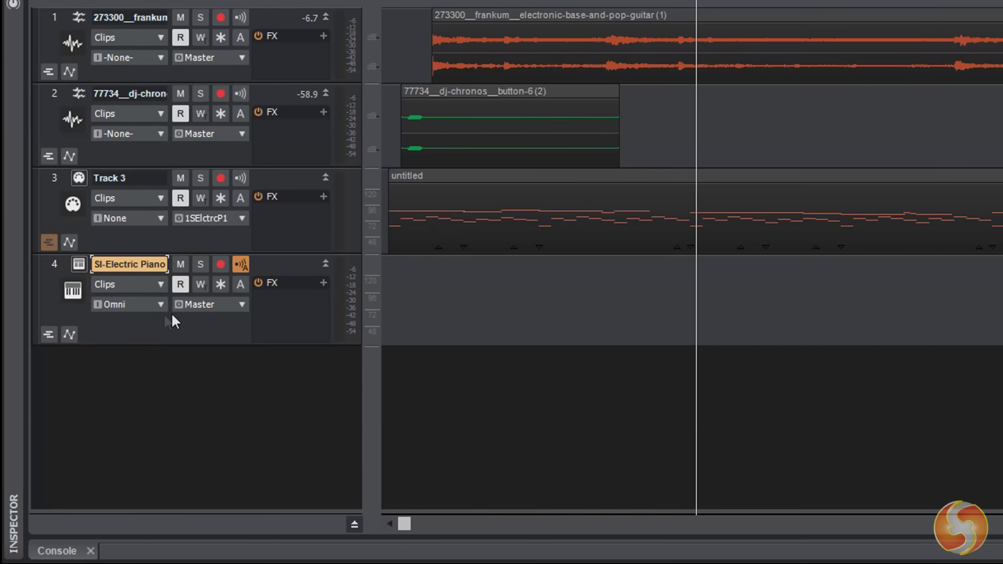
left_click(239, 306)
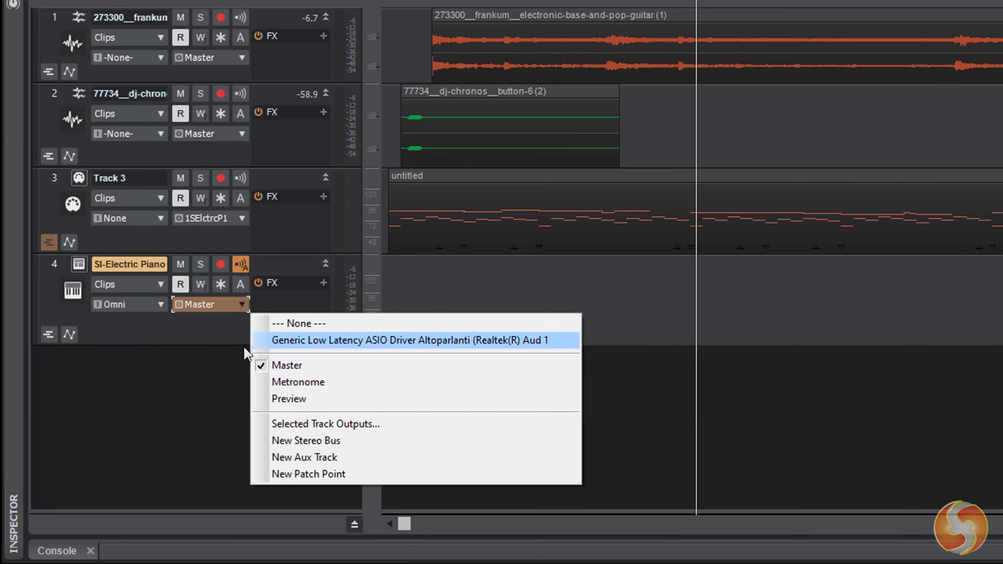
left_click(190, 329)
Select Track 3 and examine its MIDI input options, including the channels under All External Inputs, All Inputs and Virtual Controller.
key("Up")
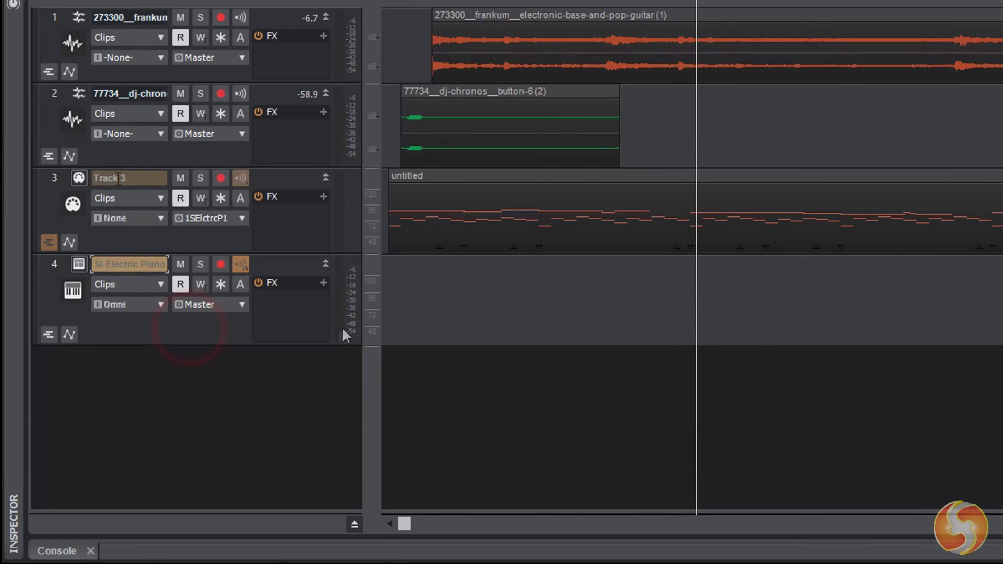
left_click(154, 223)
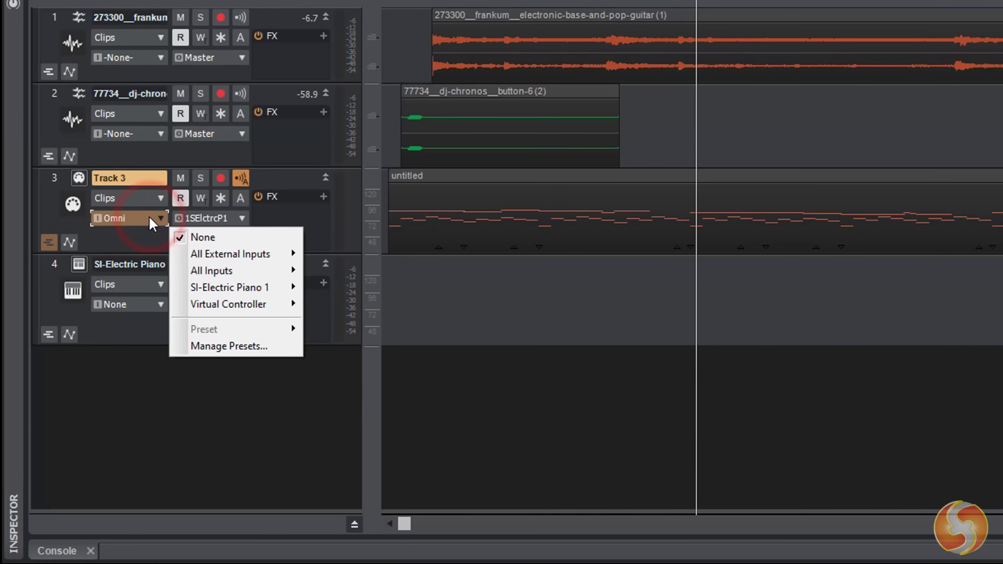
mouse_move(247, 255)
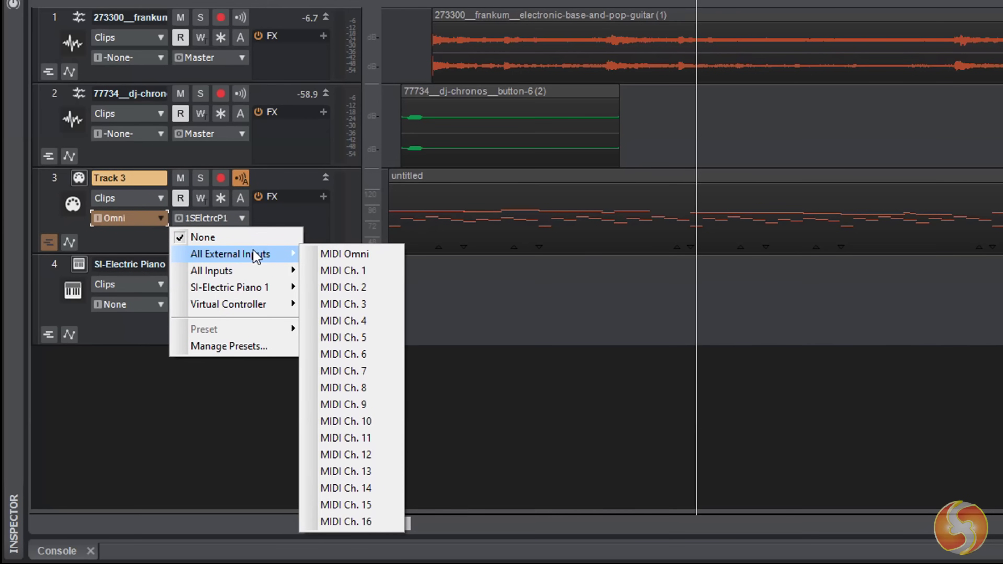
mouse_move(243, 272)
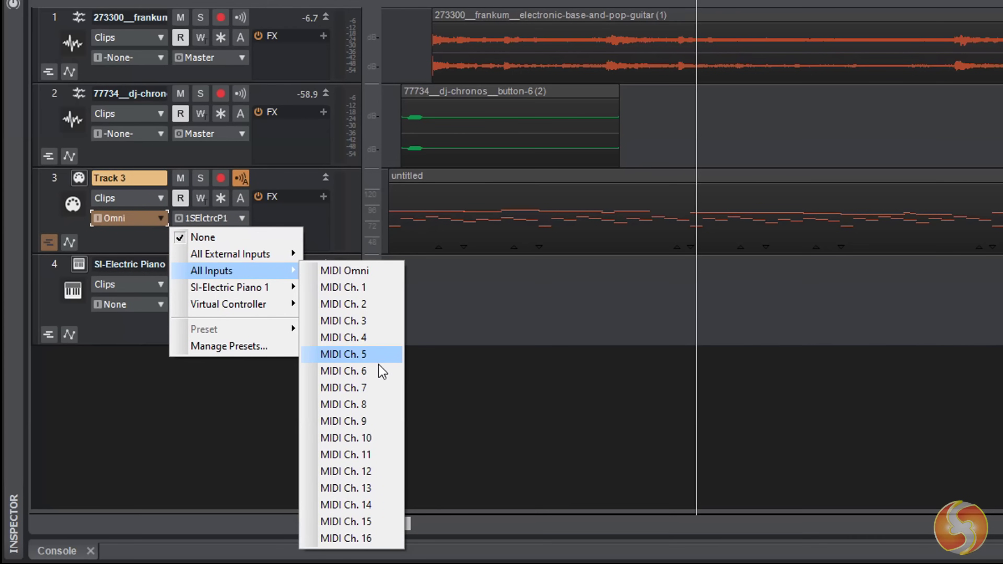
mouse_move(256, 305)
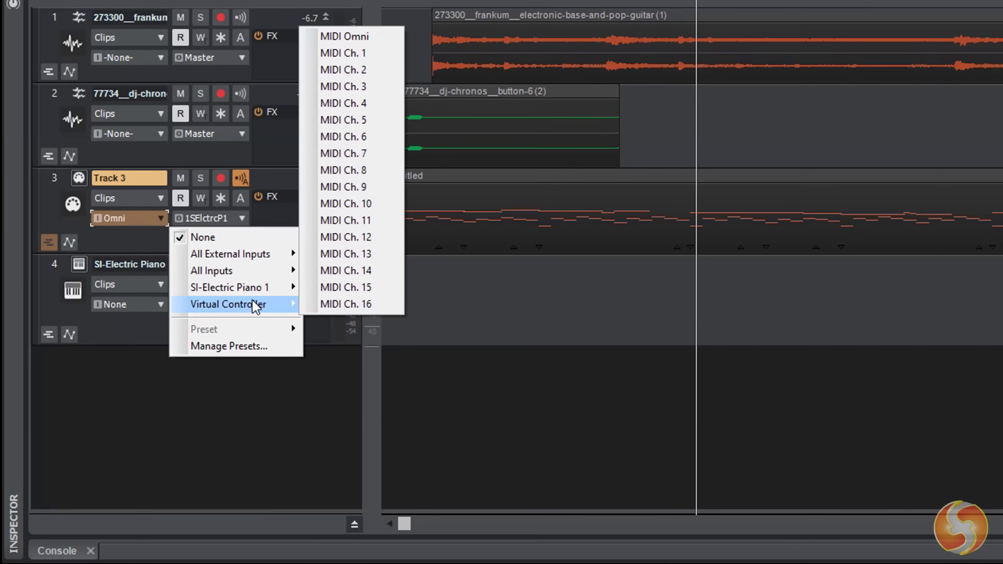
left_click(118, 233)
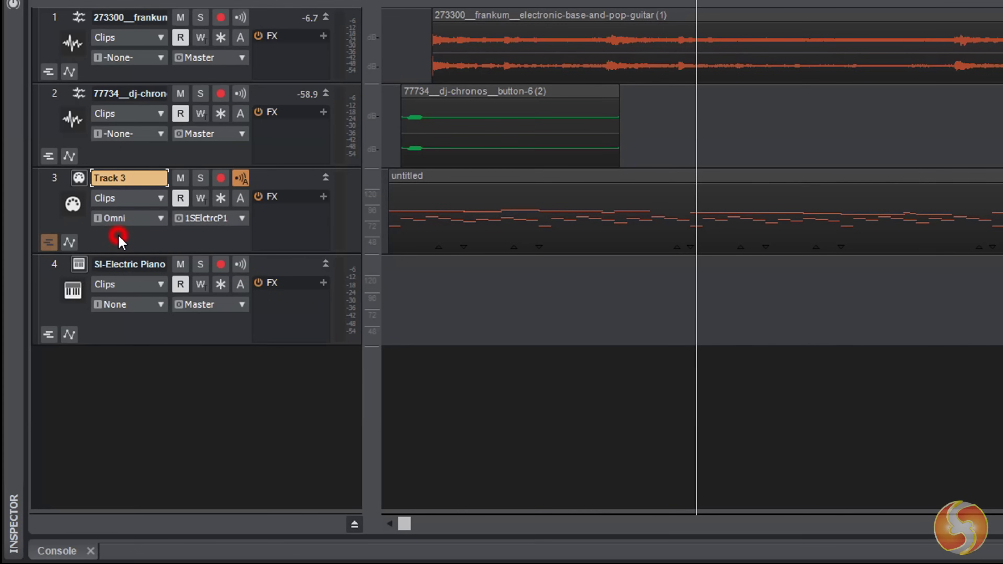
Examine the output destinations available for MIDI Track 3.
left_click(213, 218)
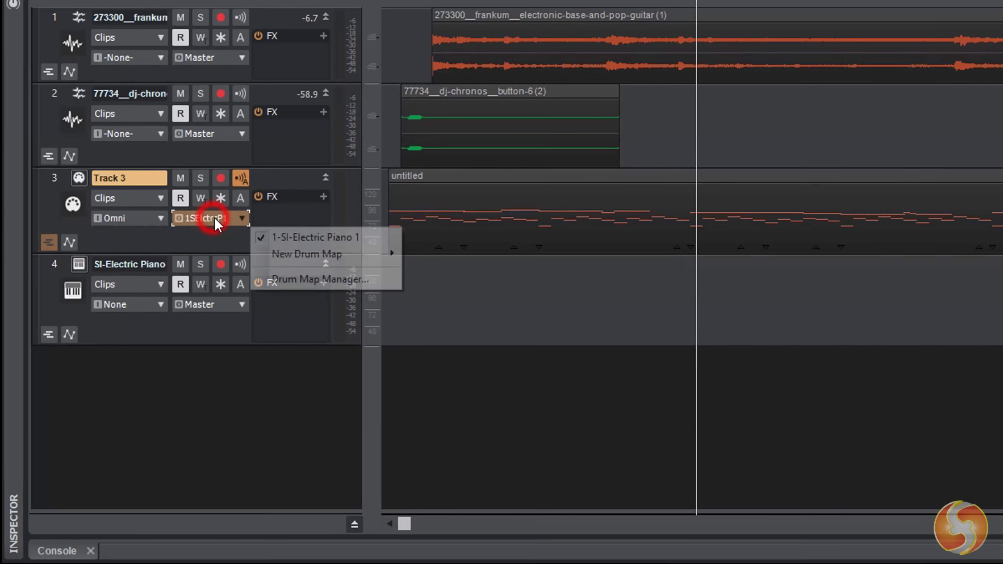
left_click(220, 218)
left_click(219, 219)
left_click(141, 241)
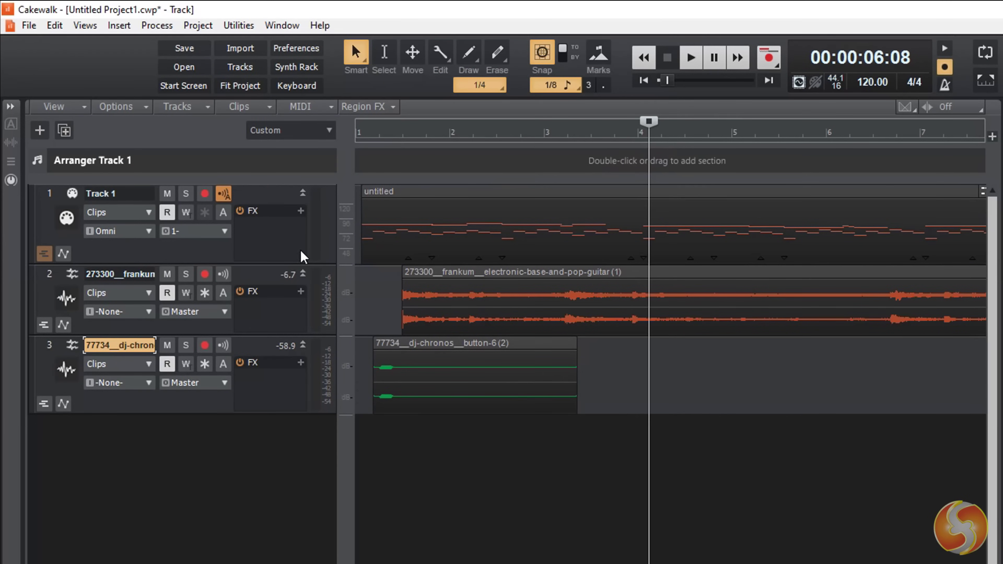
Add one SI-Electric Piano instrument track with its input set to Omni.
left_click(39, 131)
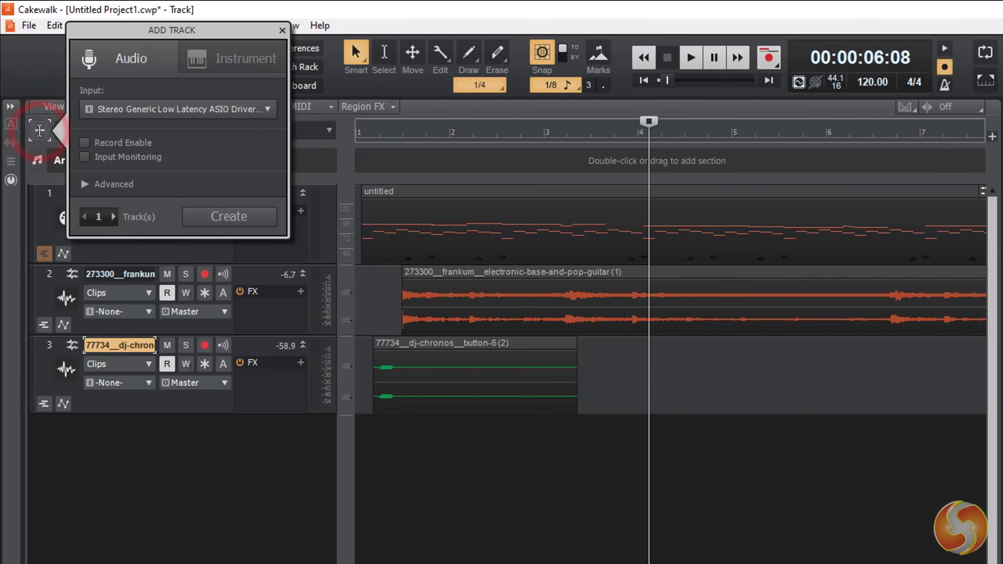
left_click(245, 60)
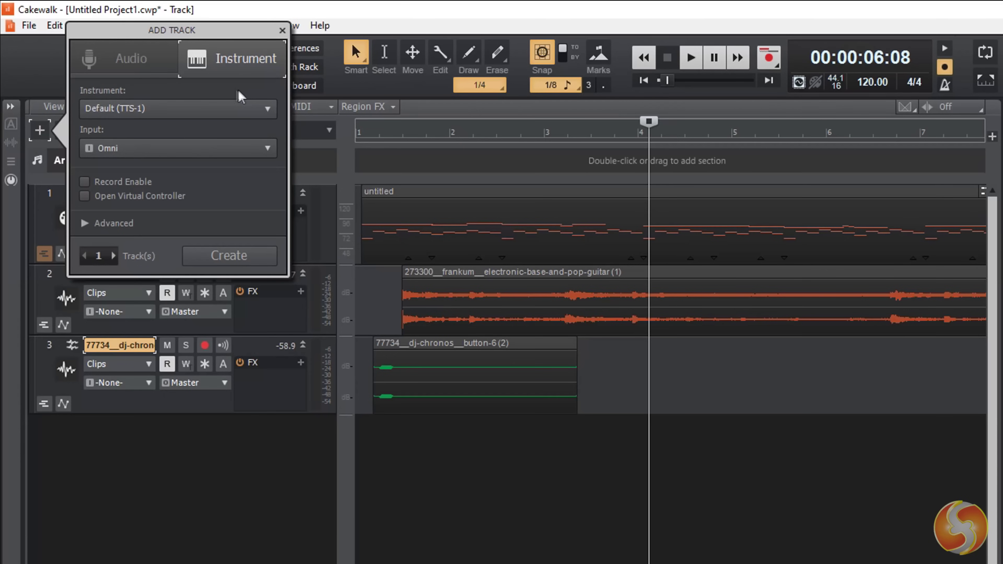
left_click(228, 107)
left_click(166, 176)
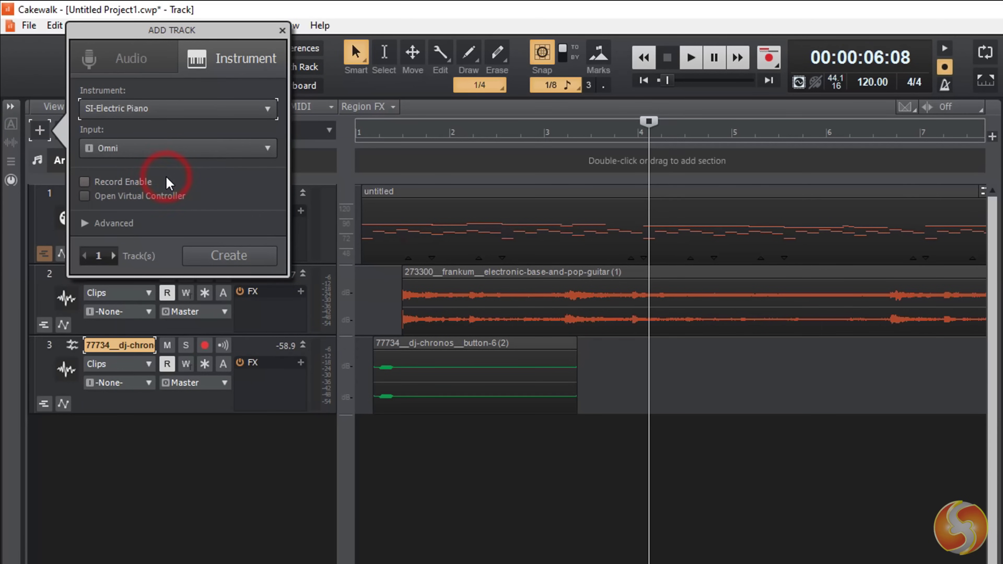
left_click(248, 259)
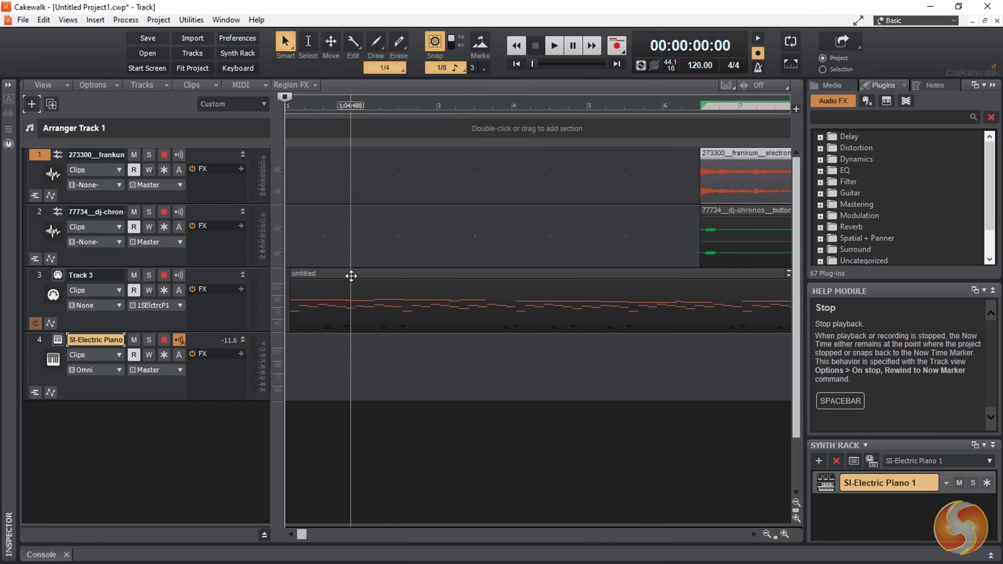
Move the untitled clip to the SI-Electric Piano track and add three browser MIDI files at about measures 7, 10 (077 16ths 19 A.mid) and 11.5.
left_click(351, 285)
left_click_drag(346, 358, 354, 369)
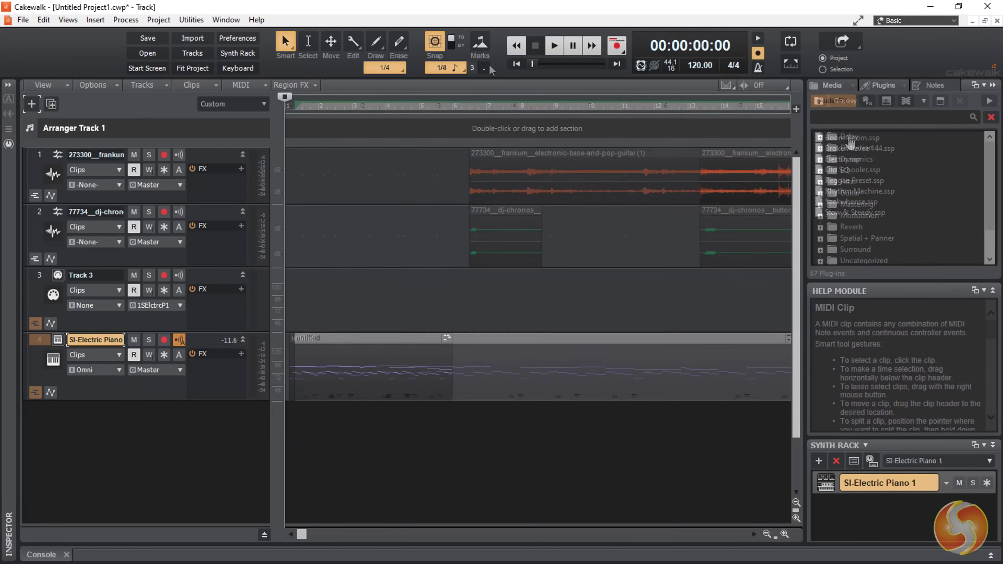
left_click_drag(852, 138, 485, 368)
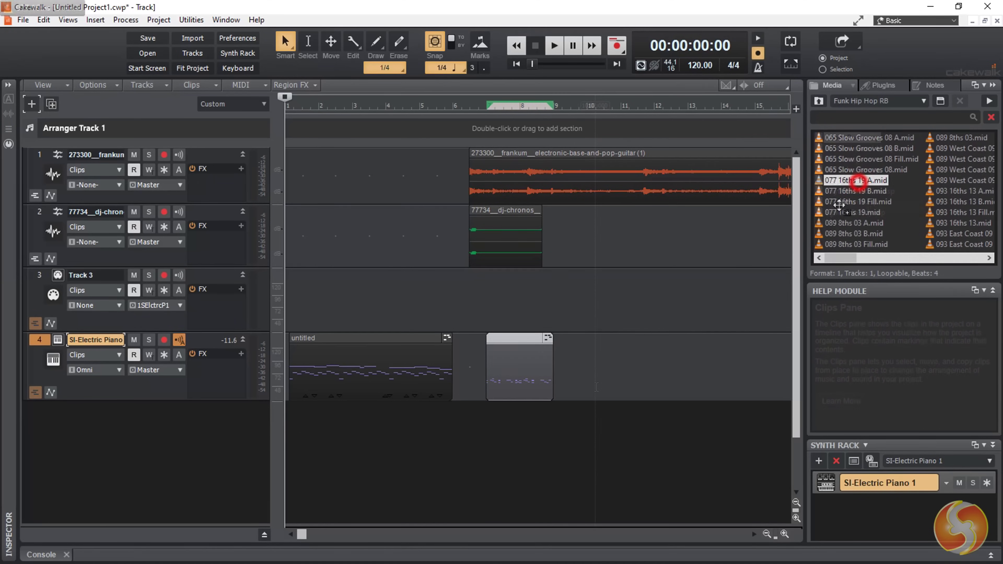
left_click_drag(856, 180, 588, 369)
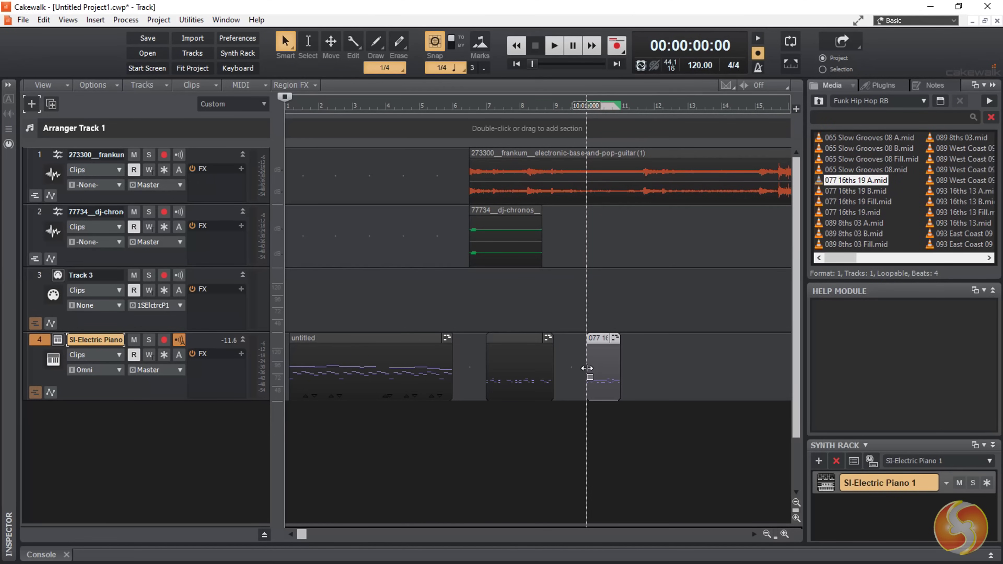
left_click_drag(844, 149, 638, 365)
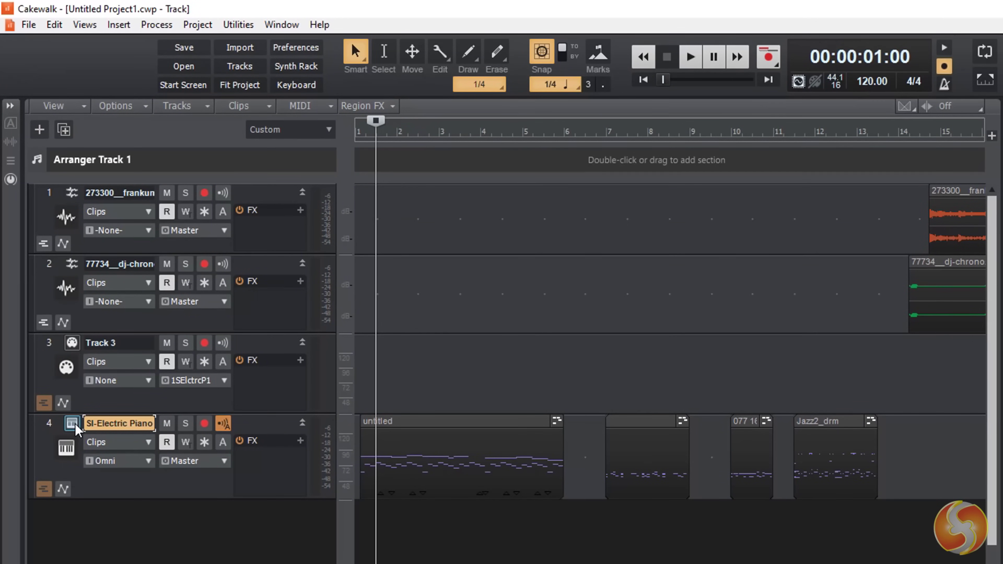
Replace the SI-Electric Piano track's synth with SI-Bass Guitar and play the project briefly to hear it.
left_click(72, 424)
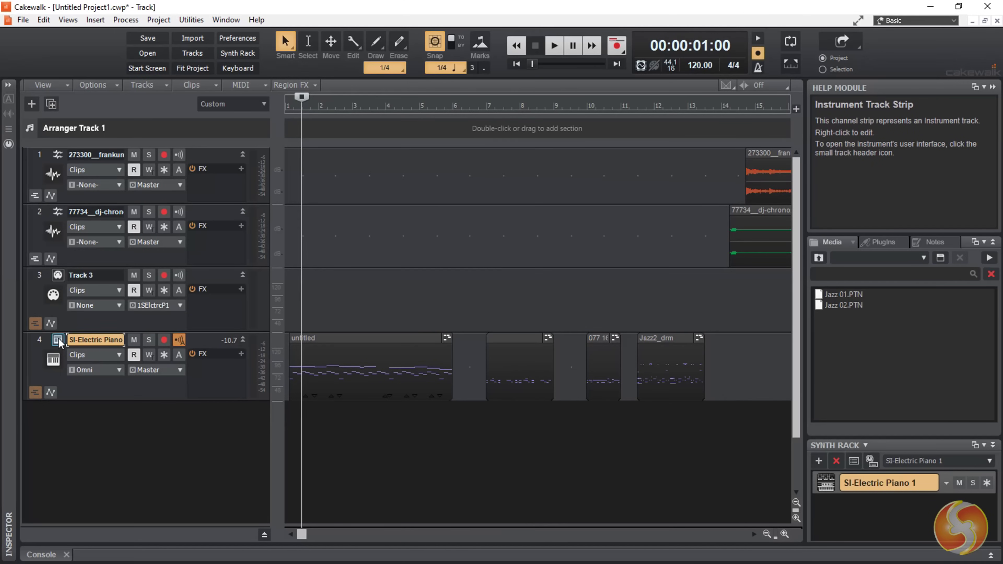
right_click(59, 343)
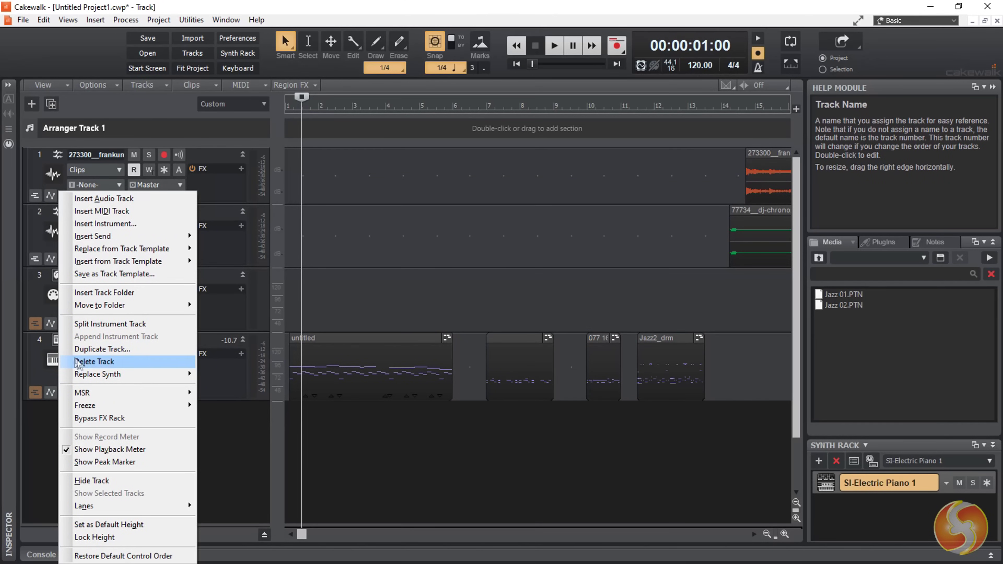
mouse_move(119, 375)
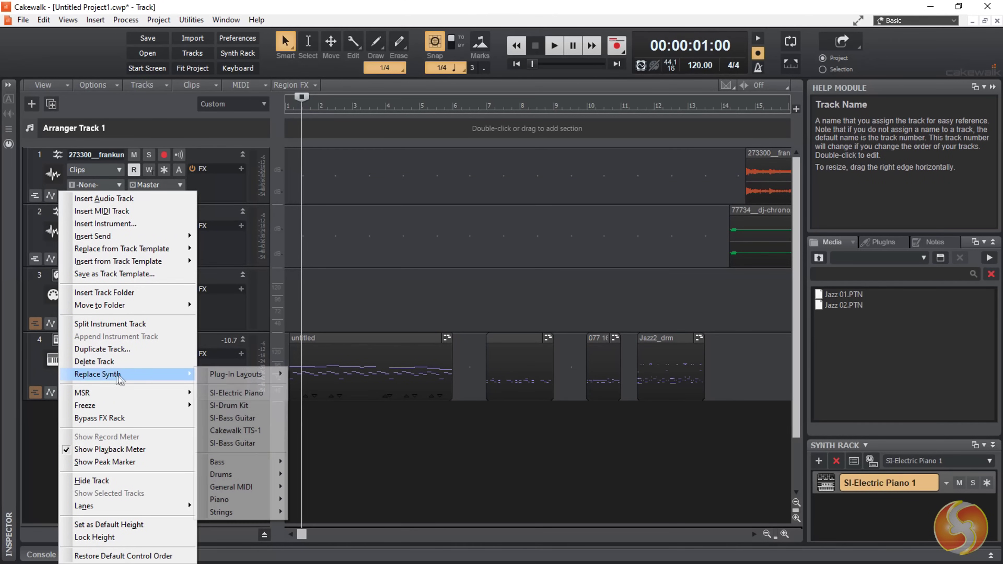
left_click(265, 418)
left_click(554, 45)
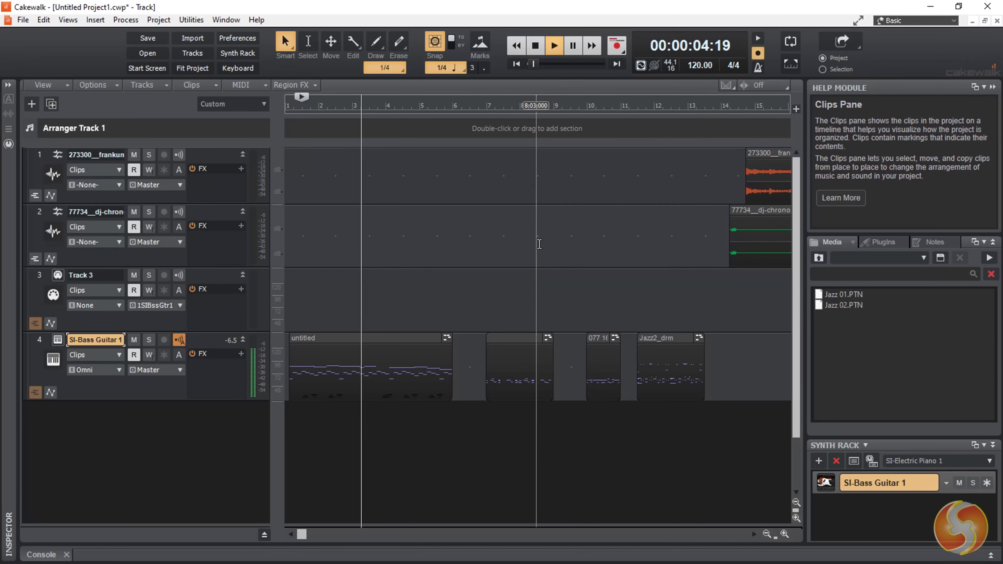
key("space")
Open the untitled MIDI clip in the Piano Roll and view its notes in the C4 to C5 range.
left_click(420, 340)
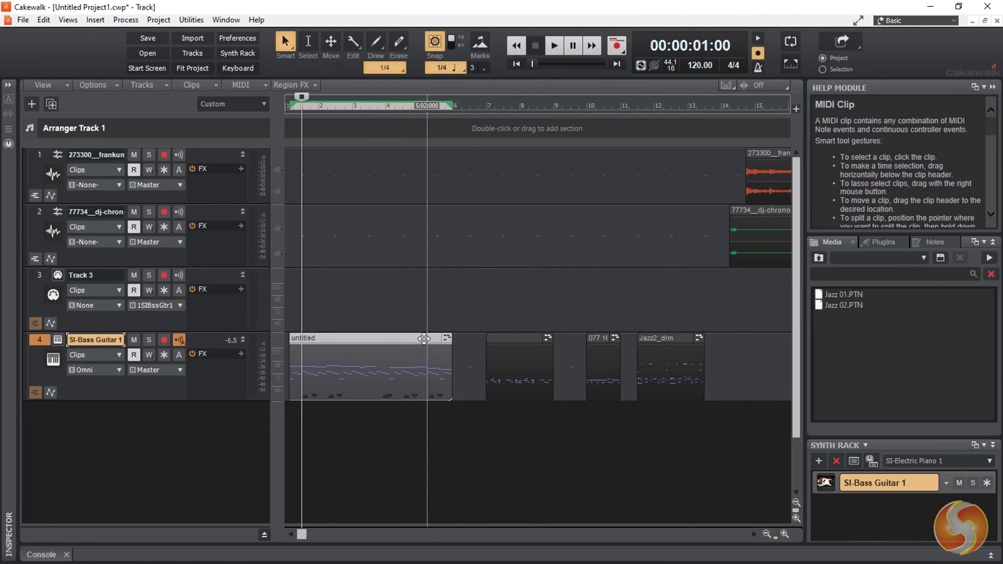
left_click(422, 338)
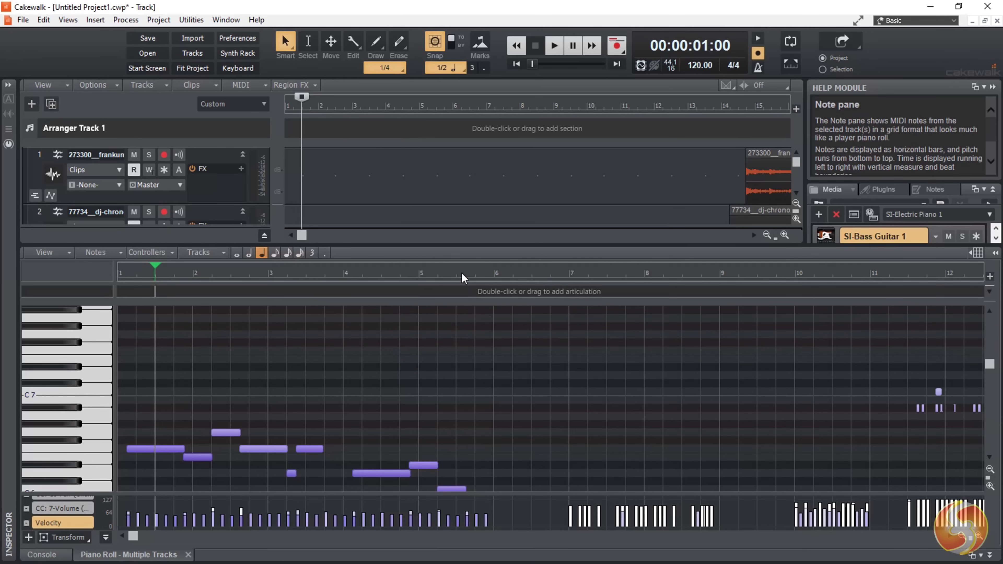
scroll(526, 173, "down", 2)
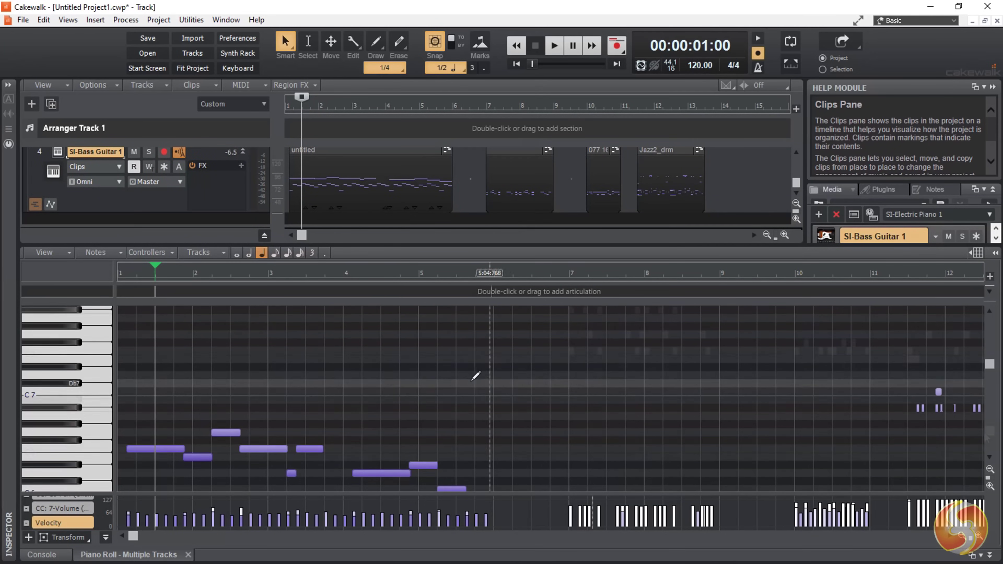
left_click_drag(990, 367, 990, 412)
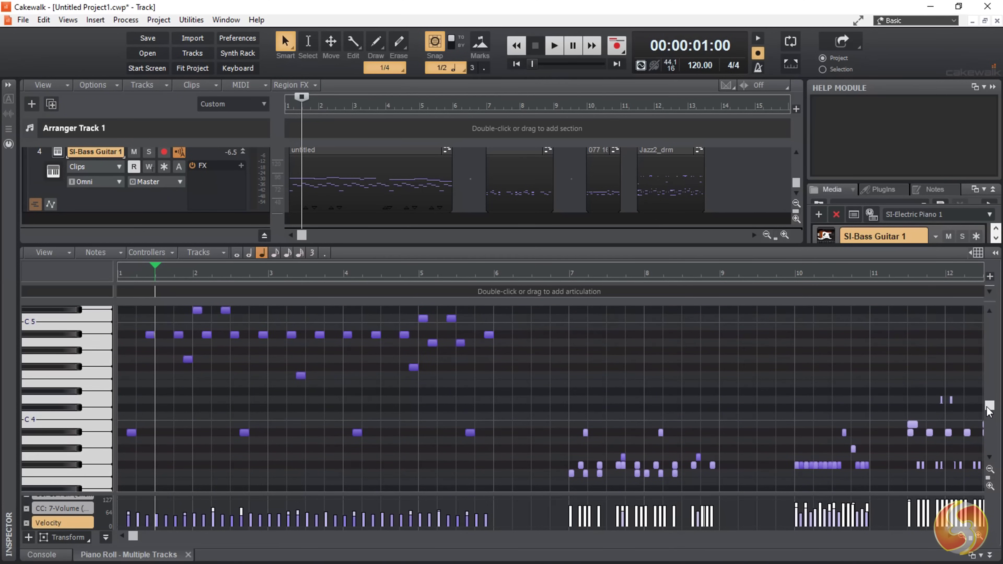
Draw half notes D6 at 7:01, B5 at 7:03 and C6 at 10:01, plus a whole-note A5 at 8:03, in the Piano Roll.
mouse_move(133, 539)
left_mouse_down()
mouse_move(210, 540)
mouse_move(206, 558)
mouse_move(156, 533)
mouse_move(133, 537)
left_mouse_up()
left_click(578, 342)
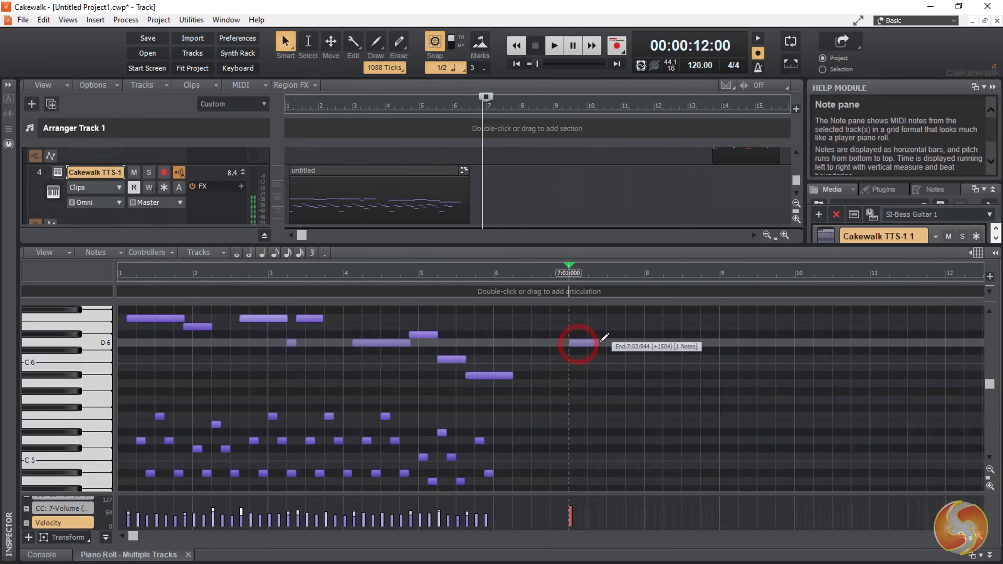
left_click(618, 365)
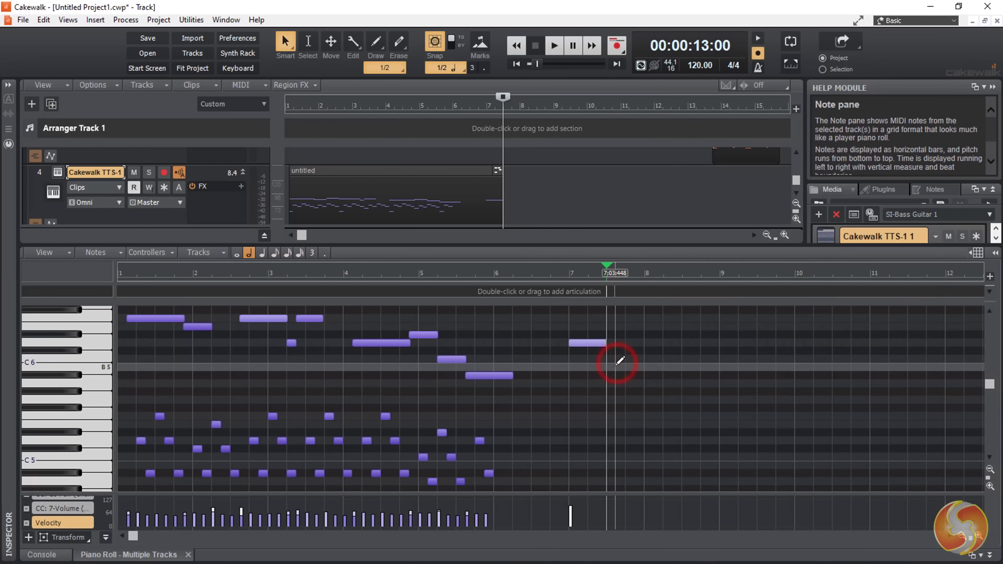
left_click_drag(671, 383, 759, 382)
left_click(784, 360)
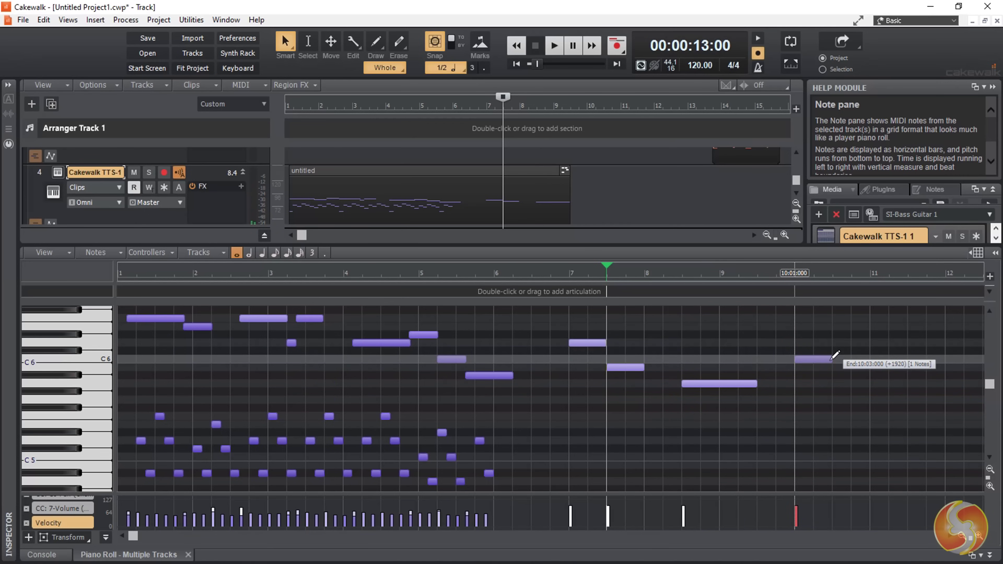
left_click_drag(834, 355, 833, 356)
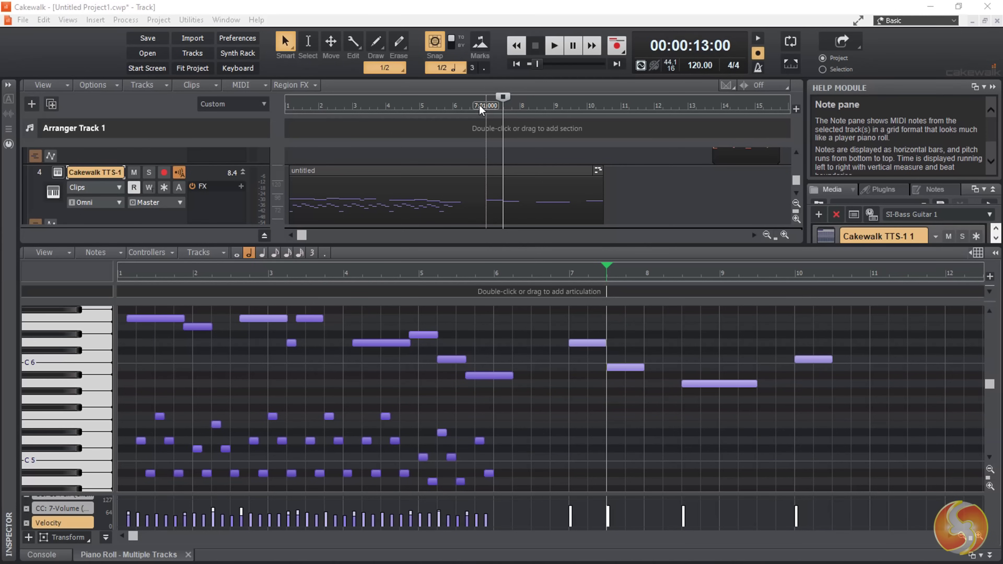
Loop playback from 6:03 to 10:03 and add short eighth notes beneath the new long notes, F#5 at 7:03 and E5 at 8:03.
left_click_drag(478, 106, 497, 108)
left_click_drag(596, 112, 598, 111)
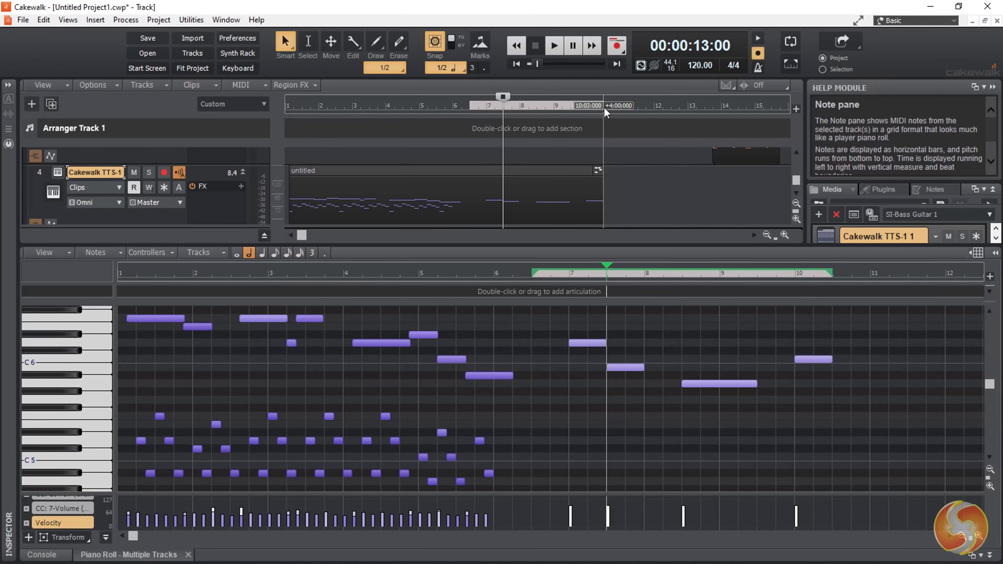
left_click(794, 44)
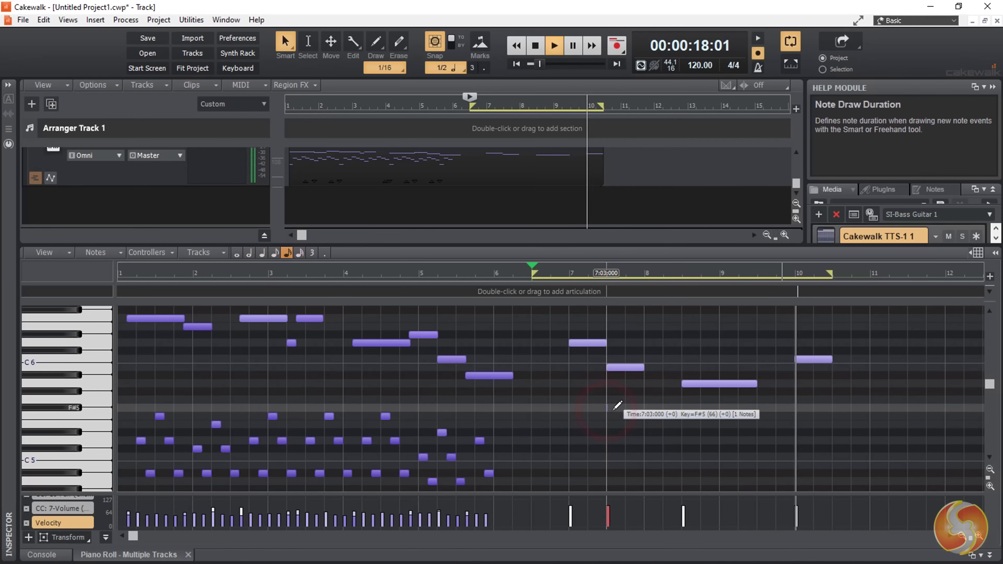
left_click_drag(615, 410, 619, 409)
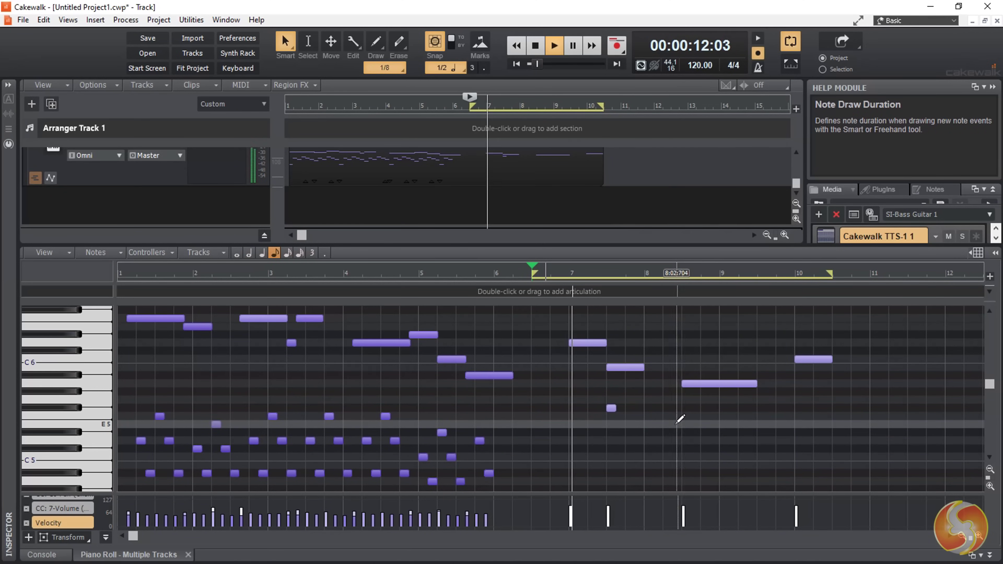
left_click_drag(682, 422, 697, 422)
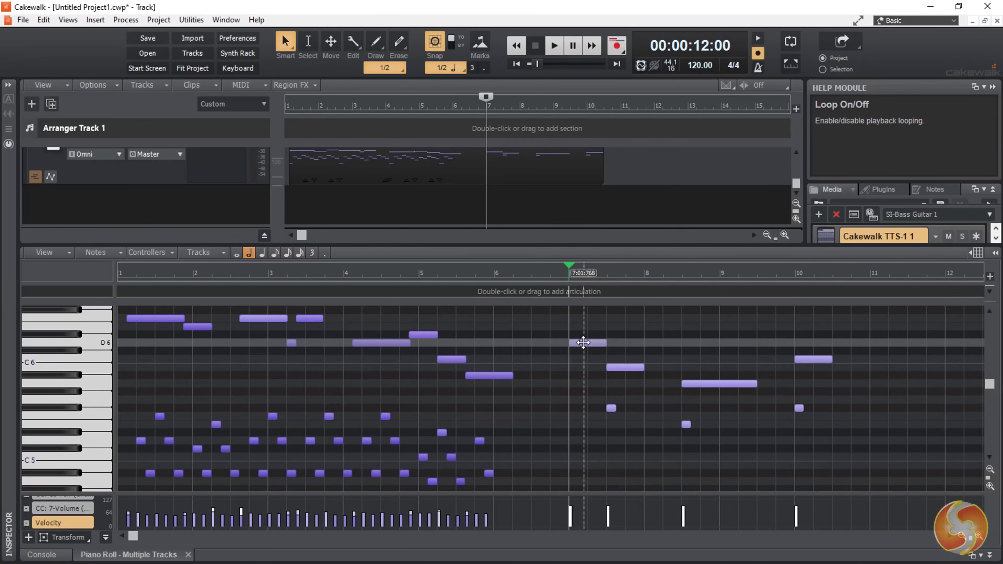
Try moving the D6 note at measure 7 and inspect the notes at wider and closer zoom levels.
mouse_move(584, 343)
left_mouse_down()
mouse_move(593, 316)
mouse_move(667, 343)
mouse_move(679, 326)
mouse_move(592, 336)
left_mouse_up()
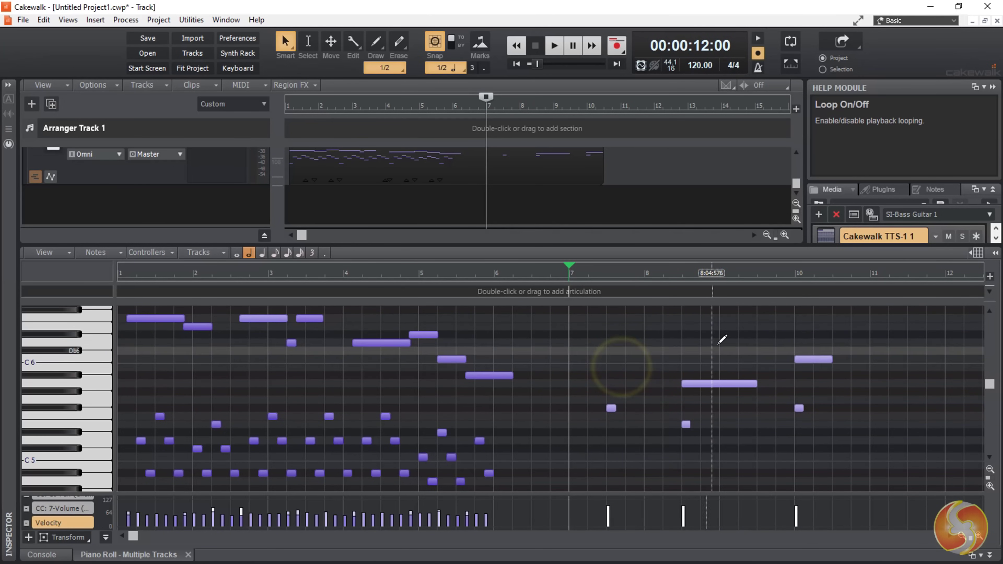
scroll(605, 355, "down", 10)
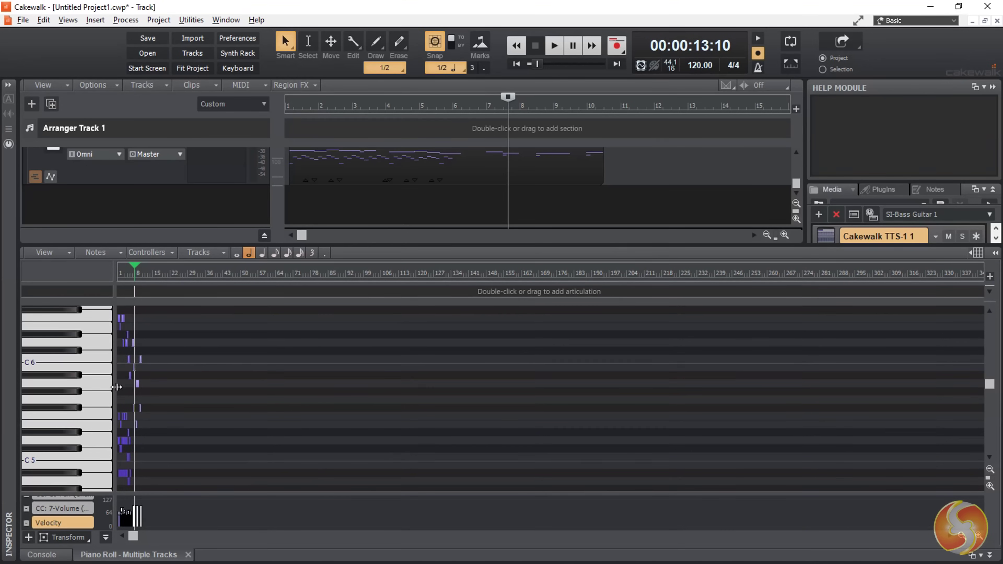
scroll(360, 371, "up", 10)
scroll(445, 342, "up", 8)
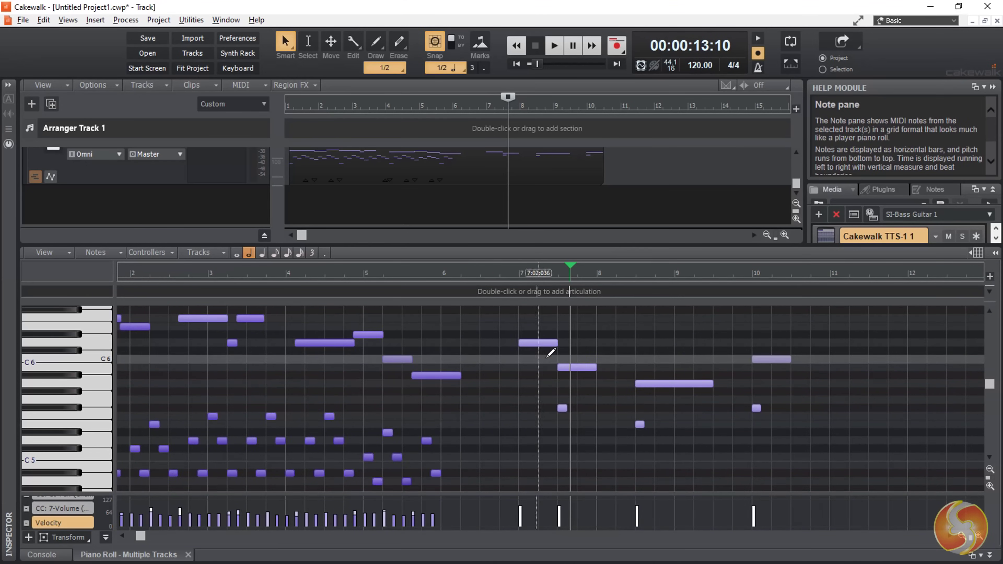
scroll(595, 387, "down", 8)
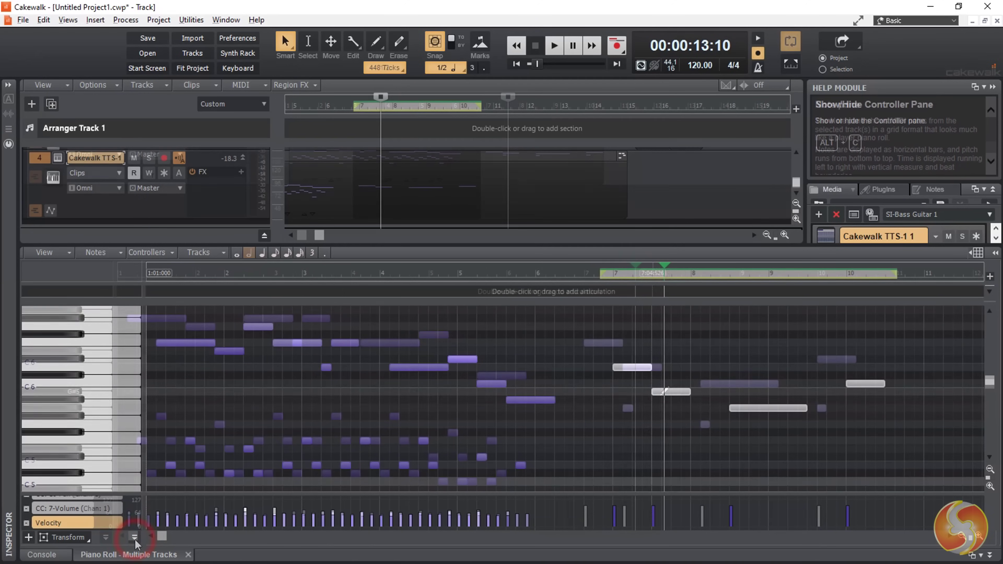
Show the controller pane, set velocities to about 24 for the measure 7 note and 127 for A5, lower the C6 velocity, and play.
left_click(134, 538)
left_click(134, 537)
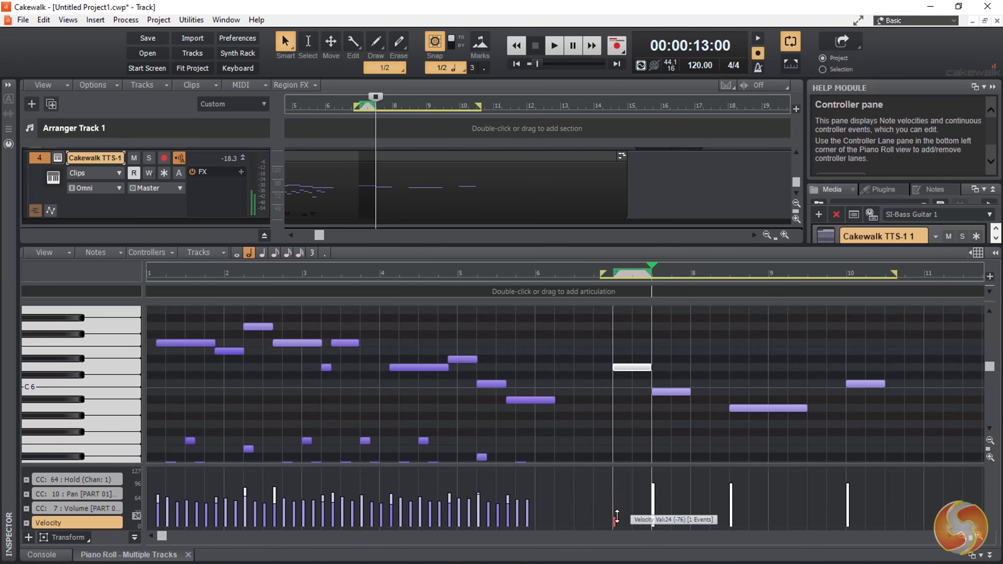
left_click(677, 391)
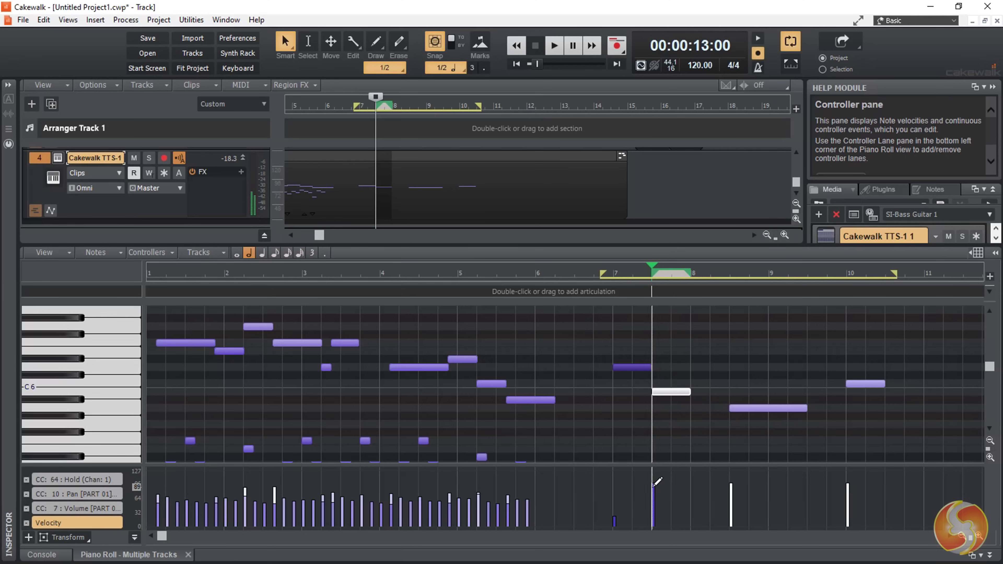
left_click(748, 409)
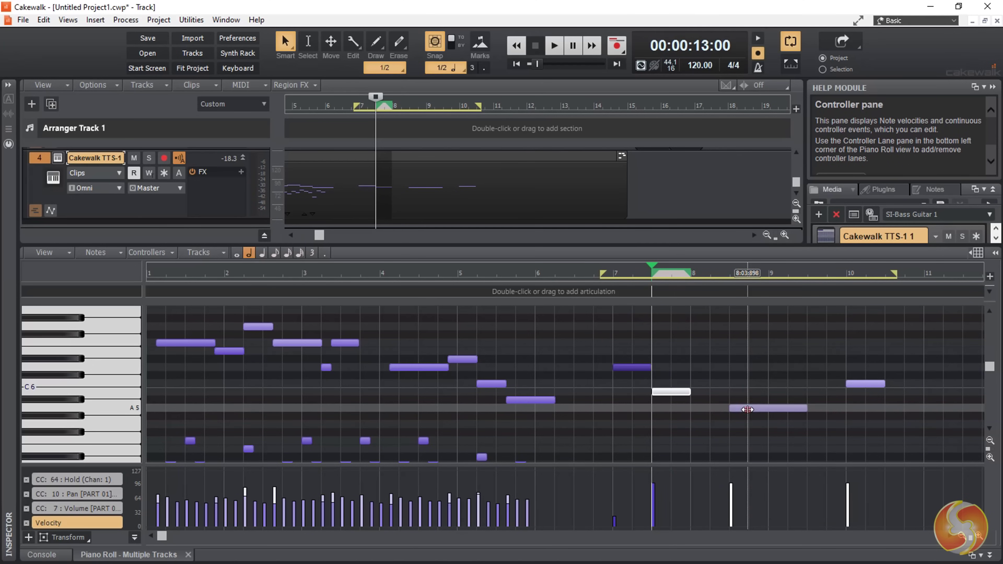
left_click_drag(734, 483, 733, 471)
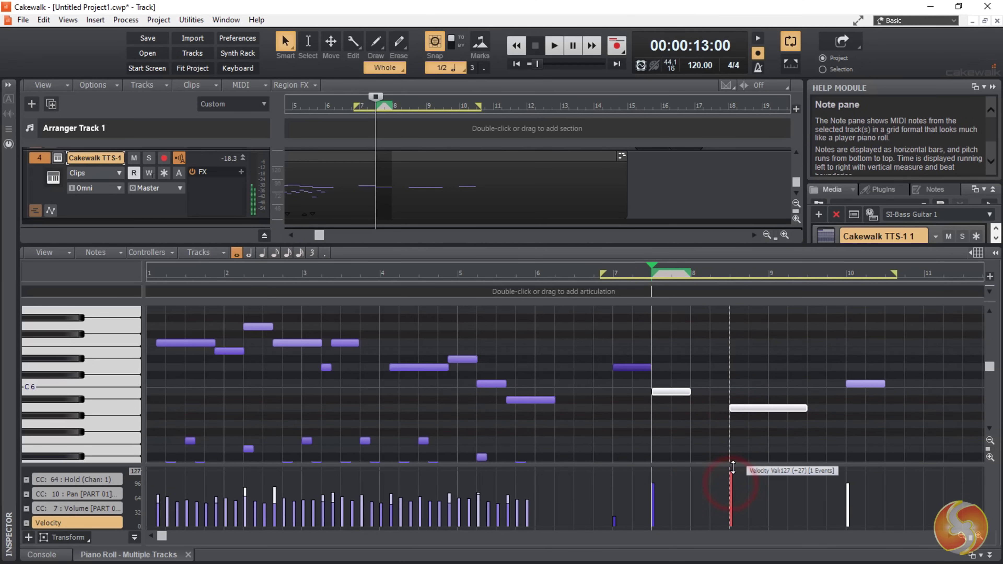
left_click(865, 385)
key("space")
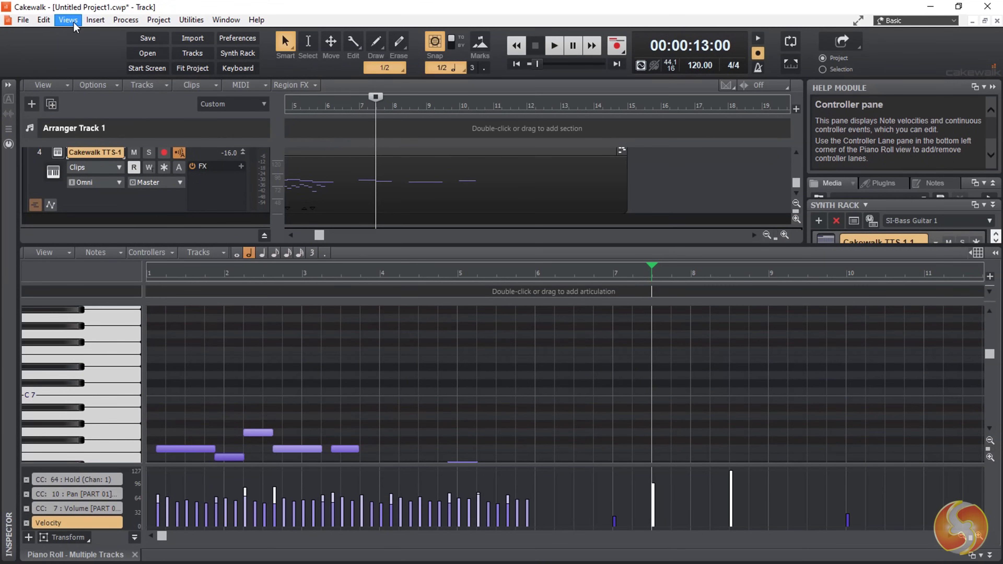
Open the Staff View to see the notation, then open the Step Sequencer for the SI-Drum Kit track.
left_click(71, 21)
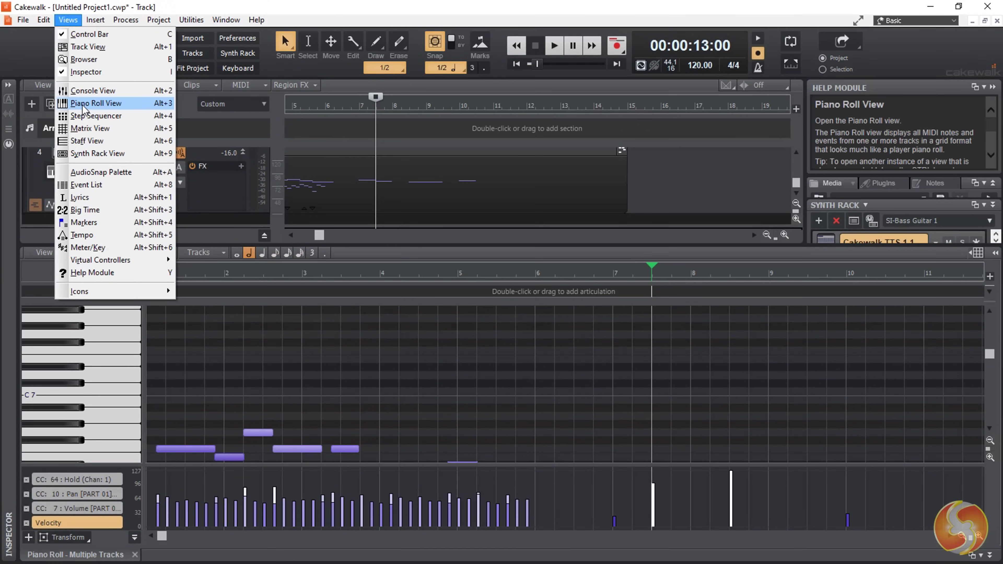
left_click(95, 142)
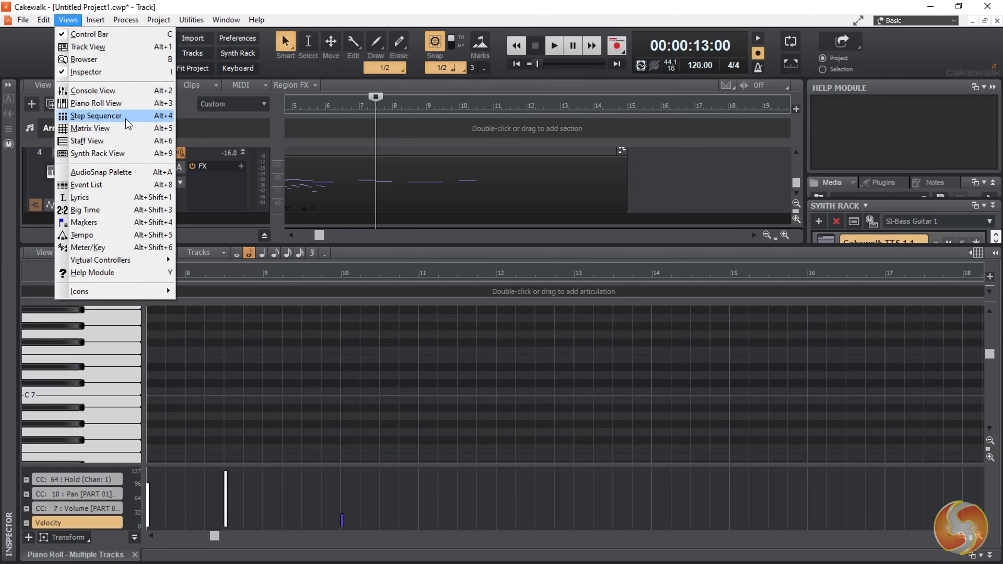
left_click(127, 120)
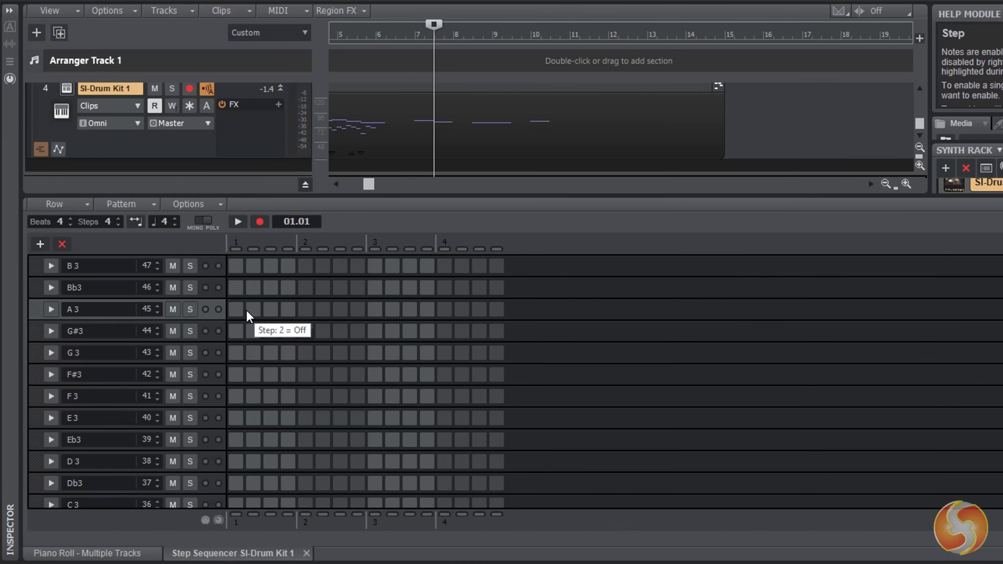
Toggle step 2 on and off in the rows from A3 down to E3 to preview their drum sounds.
left_click(253, 311)
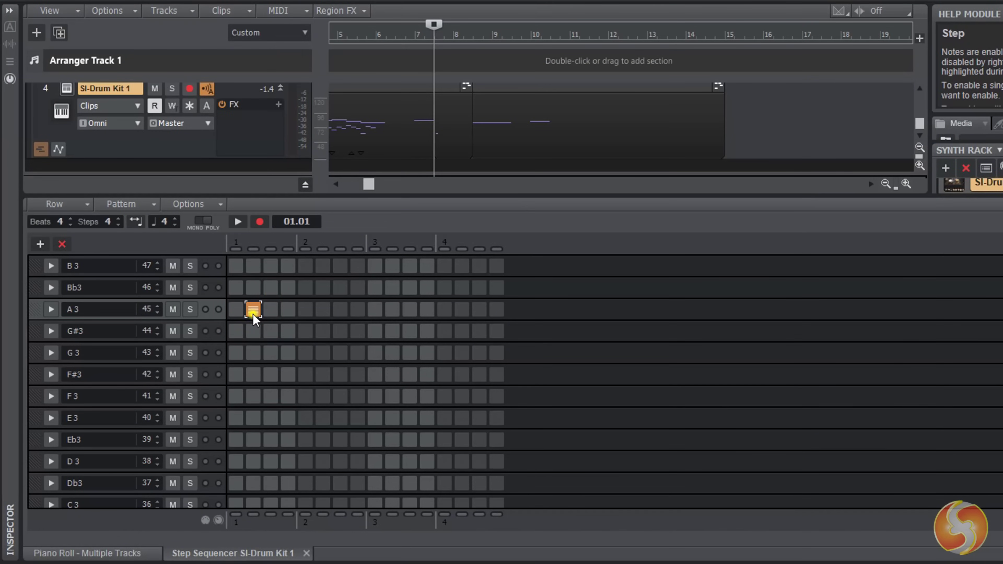
left_click(251, 340)
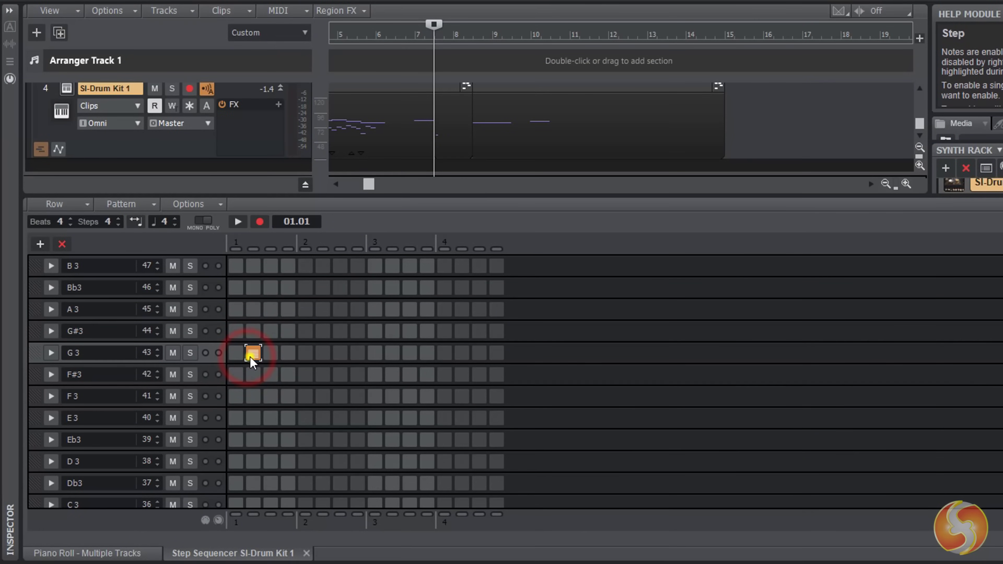
left_click(253, 353)
left_click(252, 375)
left_click(253, 397)
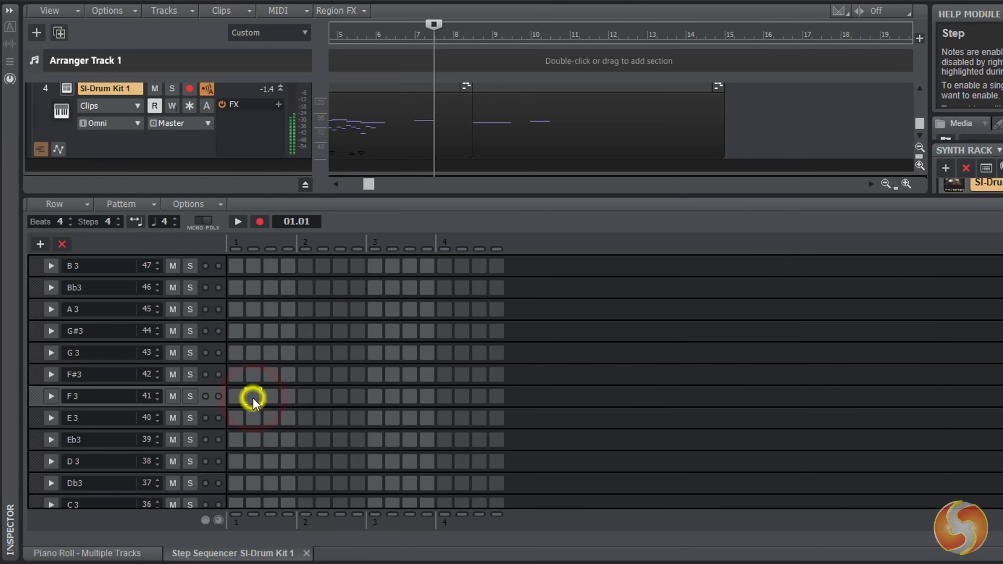
left_click(253, 418)
Try 5 beats per pattern and 5 steps per beat, returning each setting to 4.
left_click(71, 219)
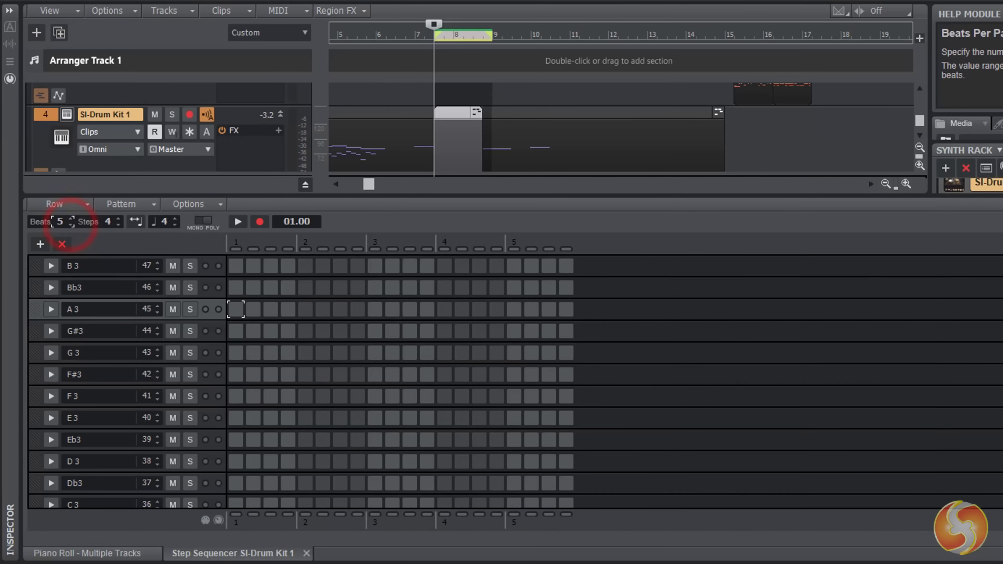
left_click(71, 224)
left_click(119, 218)
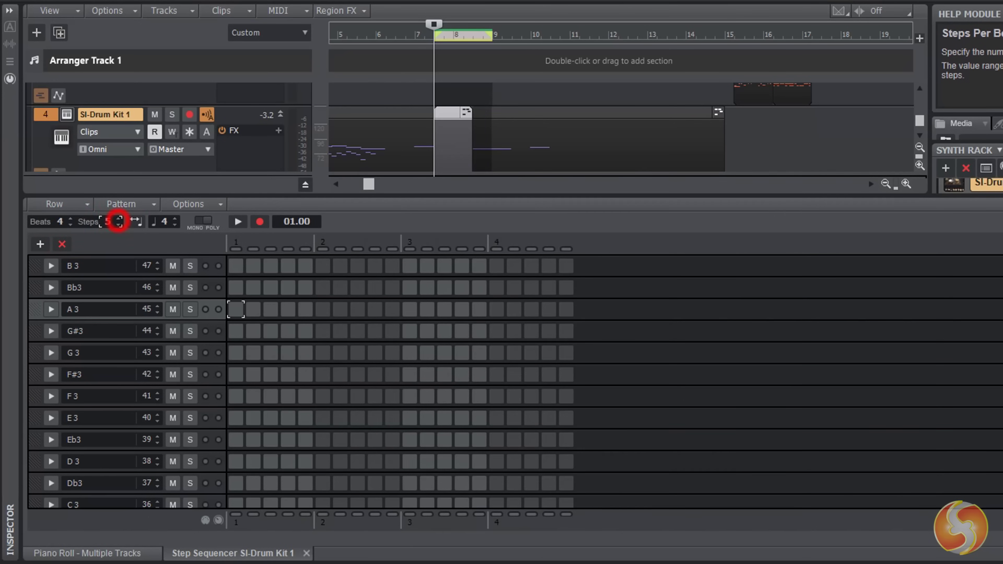
left_click(119, 218)
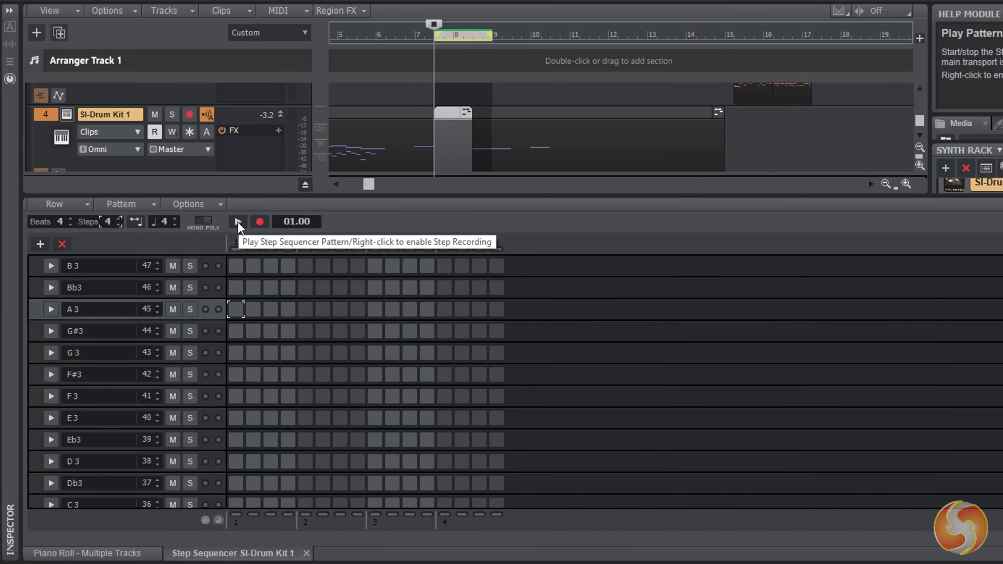
Play the step sequencer pattern and enable steps 1, 3, 6, 10 and 13 in the A3 row.
left_click(238, 222)
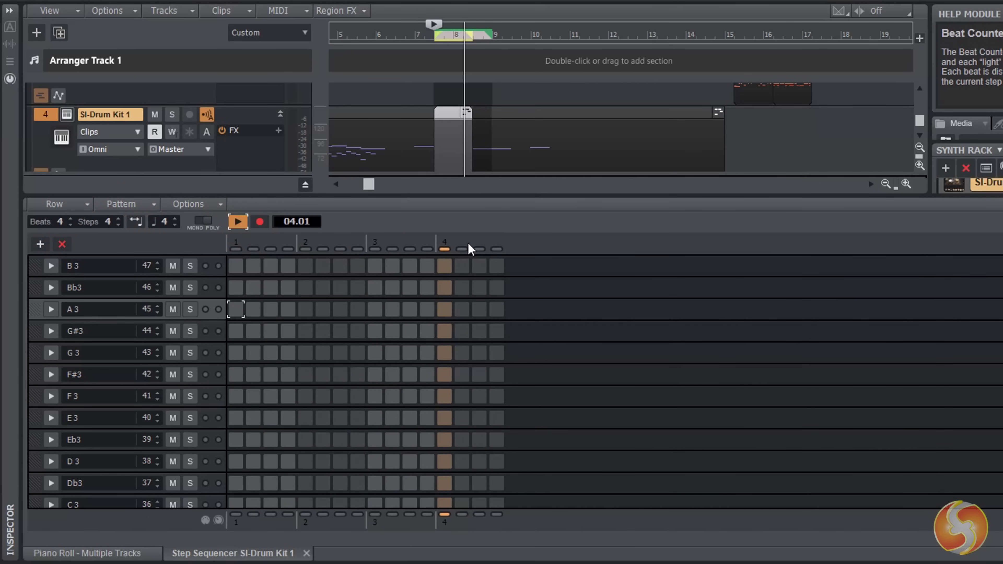
left_click(236, 309)
left_click(271, 309)
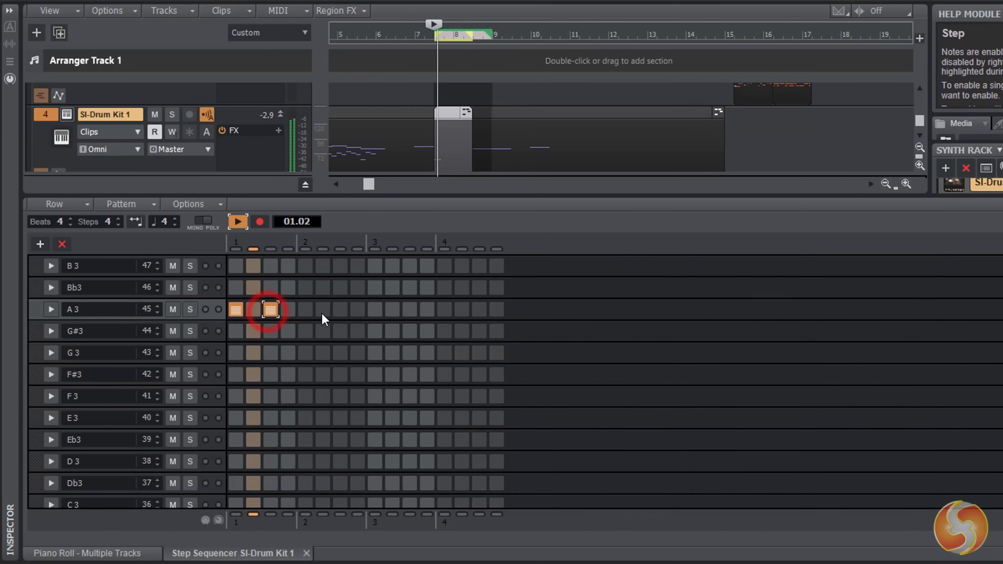
left_click(322, 309)
left_click(392, 309)
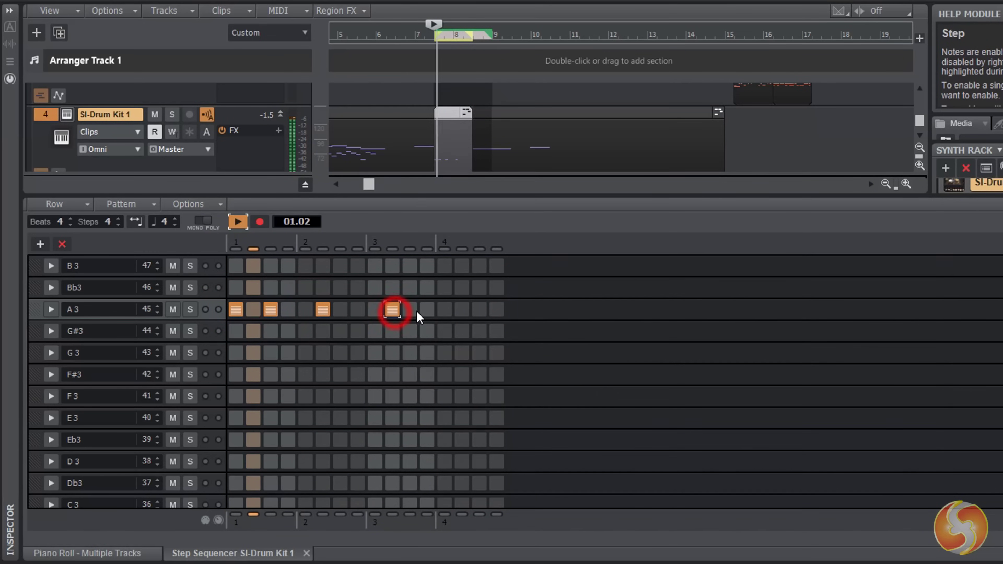
left_click(445, 310)
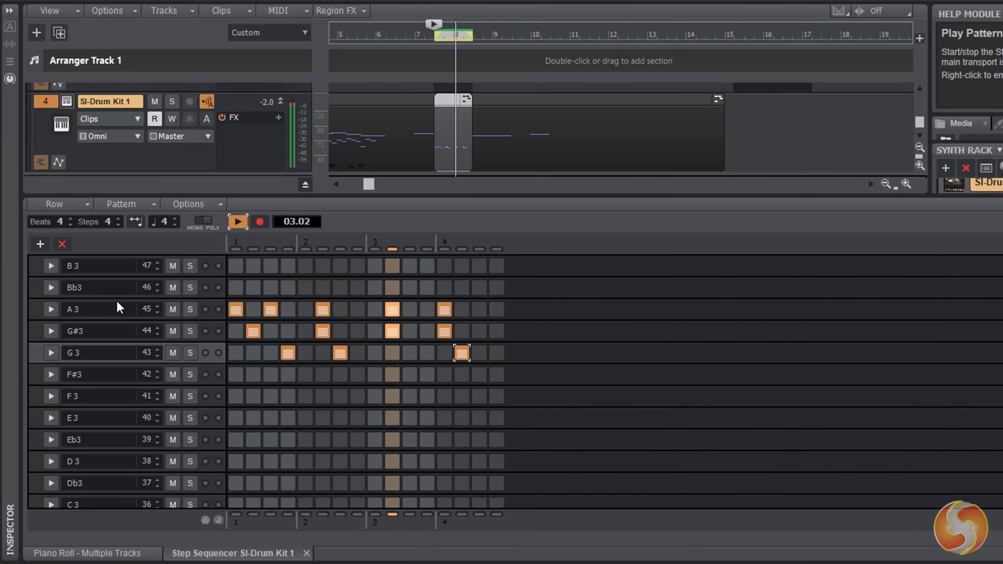
Mute the G#3 row and play the pattern, then solo that row instead and play it on its own.
left_click(174, 331)
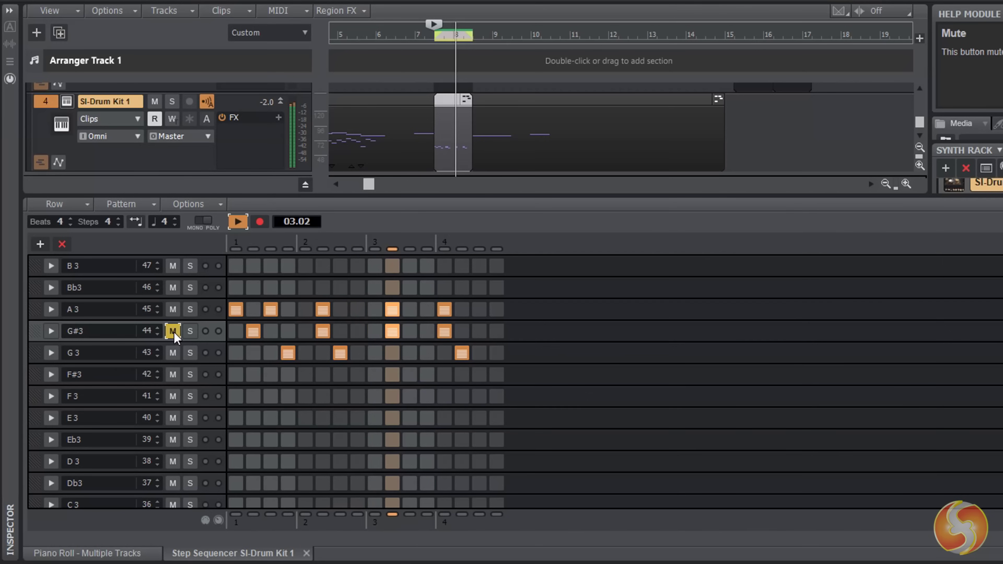
key("space")
left_click(190, 332)
key("space")
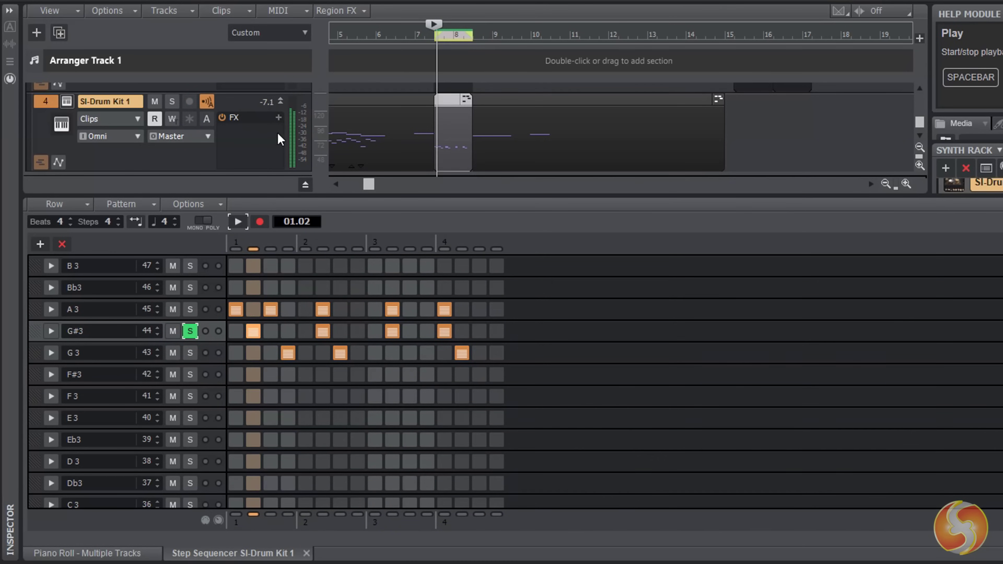
Expand the G#3 row's controls, set its velocity offset to 0 and lower the velocity of step 6 to about 40.
left_click(51, 331)
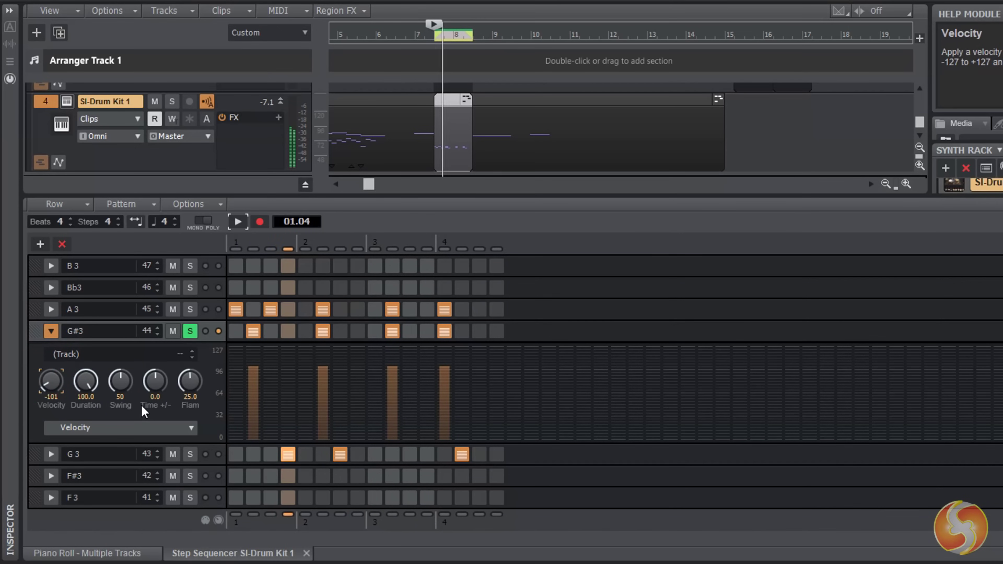
left_click_drag(50, 407, 50, 379)
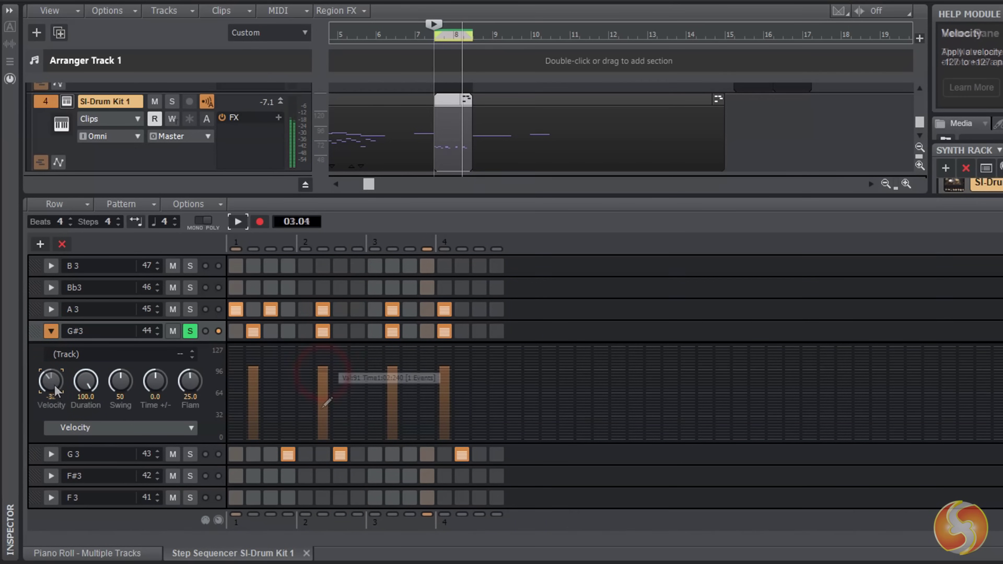
left_click_drag(322, 373, 324, 431)
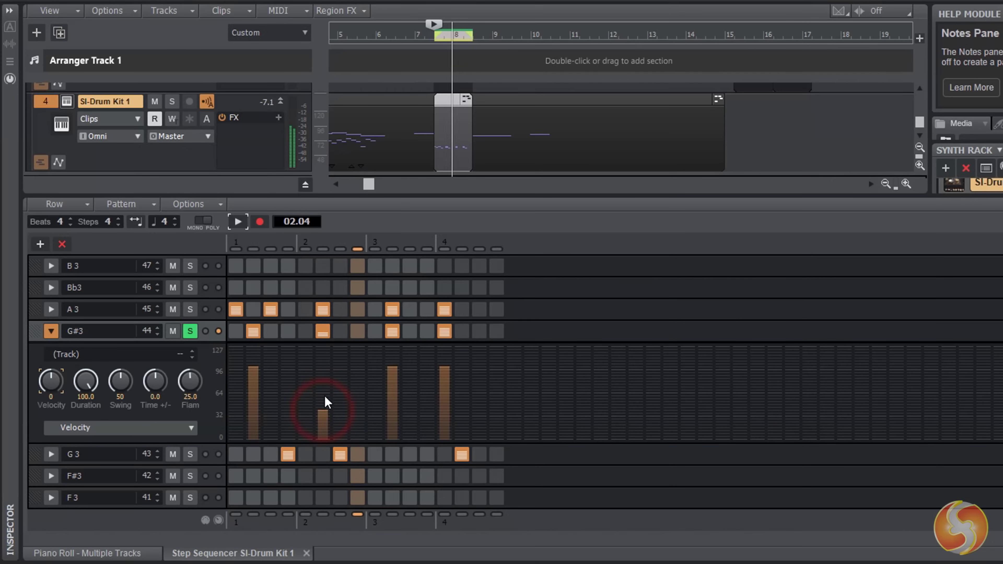
Set the velocities of steps 6 and 13 in the G#3 row to about 62.
left_click(326, 403)
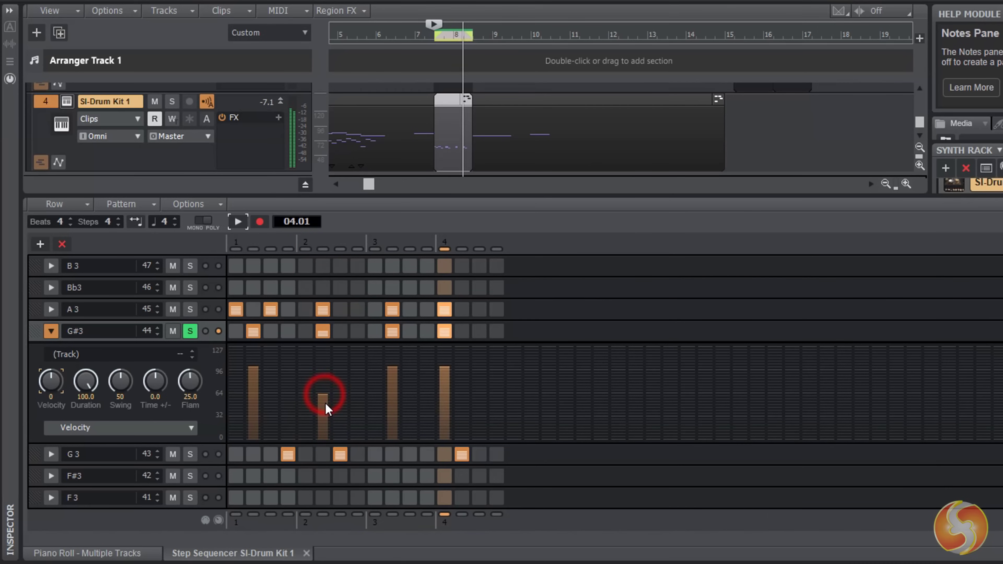
left_click(445, 395)
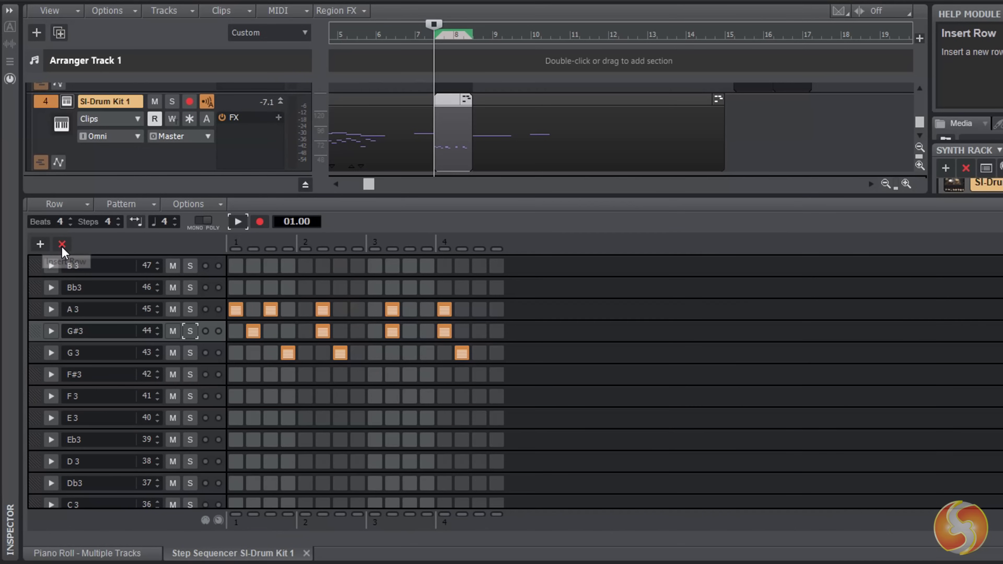
Insert a row above the G#3 row, and delete it together with the G#3 and G3 rows.
left_click(44, 244)
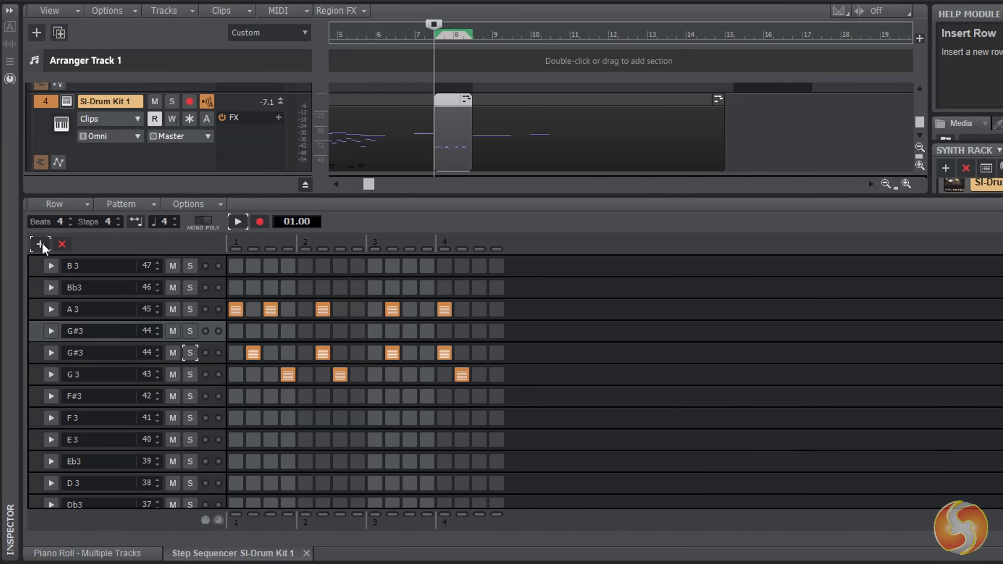
left_click(62, 244)
left_click(62, 245)
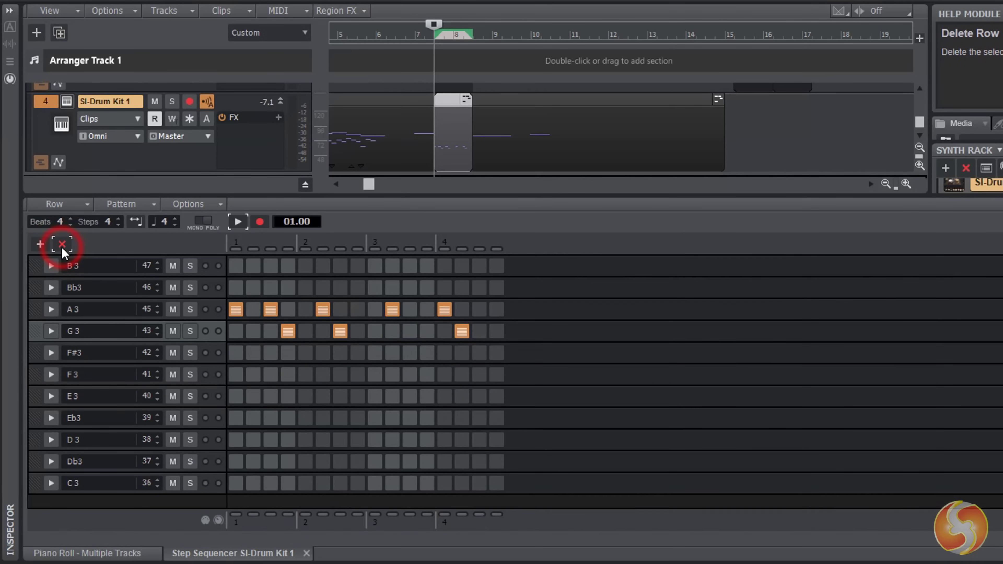
left_click(62, 244)
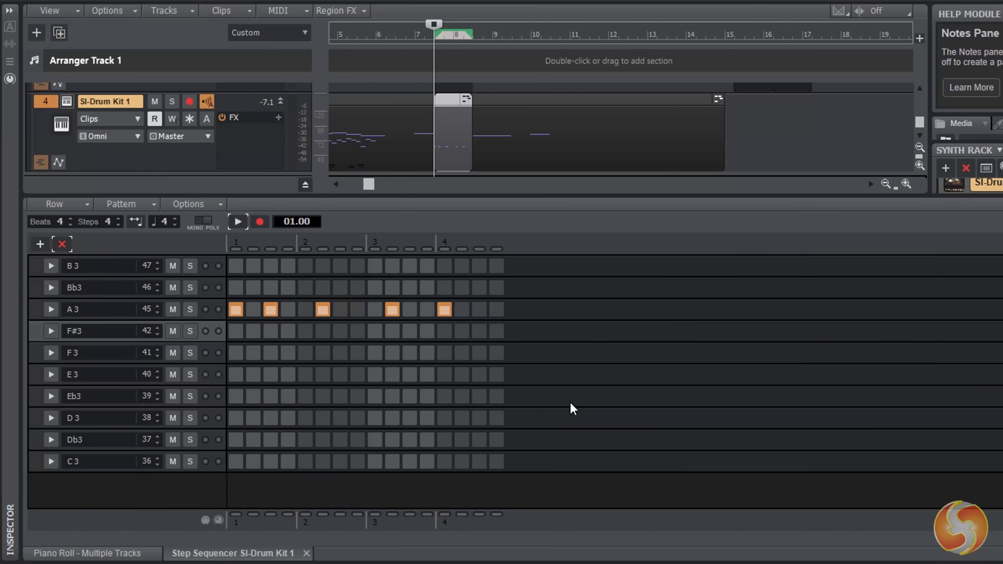
Undo the deletion of the G3 and G#3 rows in the step sequencer.
key("ctrl+z")
key("ctrl+z")
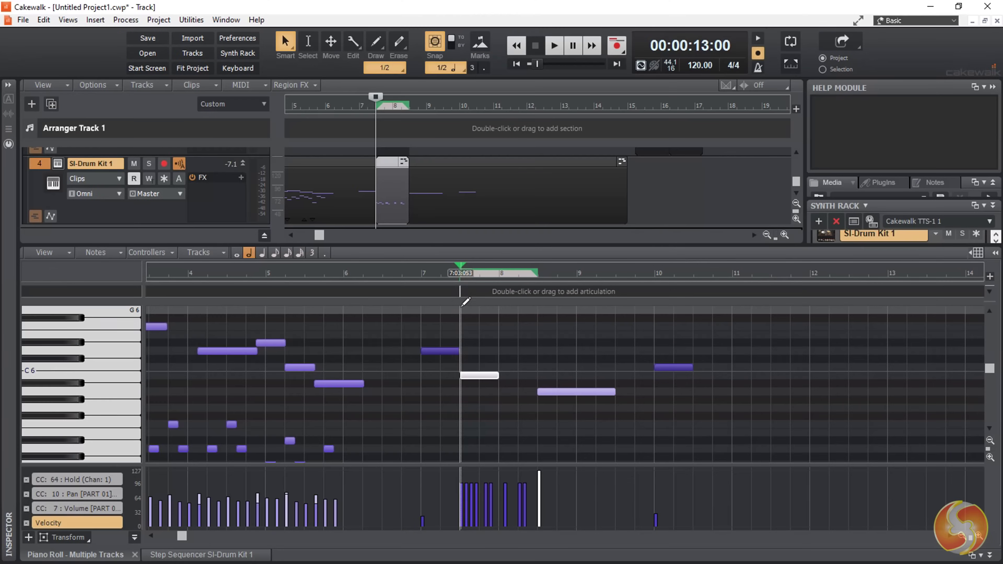
View the Step Sequencer, return to the Piano Roll, and move track 4's short pattern clip about four bars forward on the timeline.
left_click(206, 555)
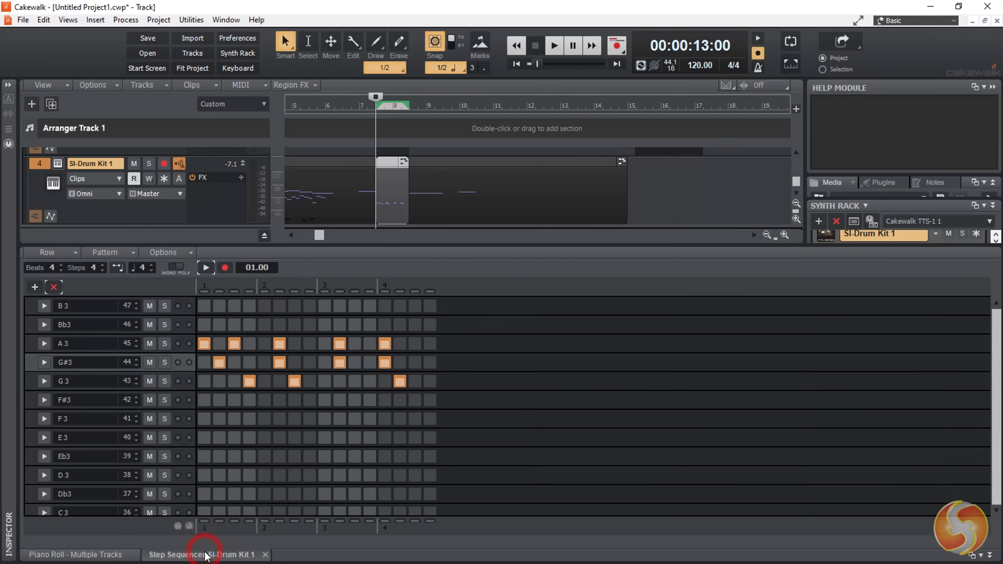
left_click(96, 554)
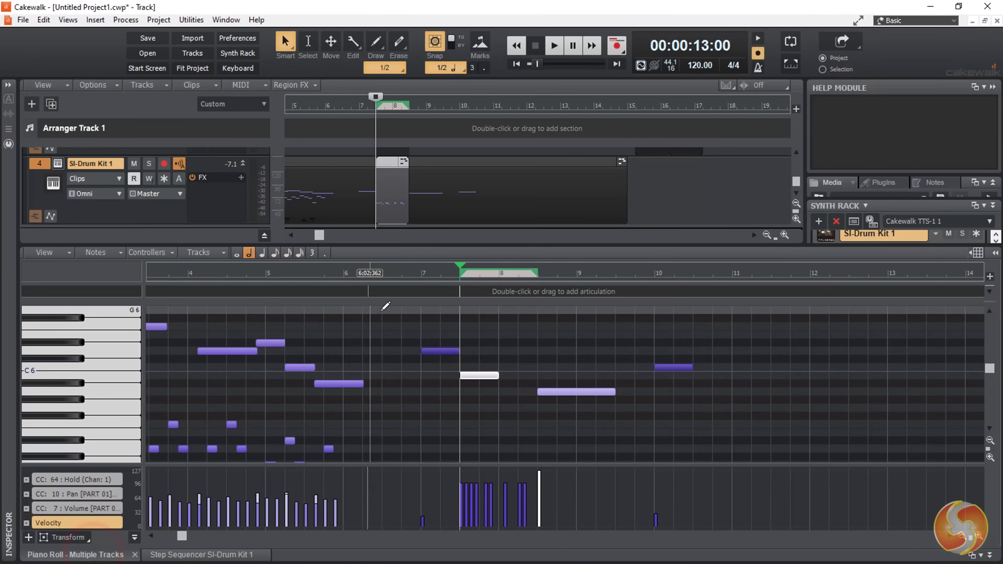
left_click_drag(389, 162, 525, 166)
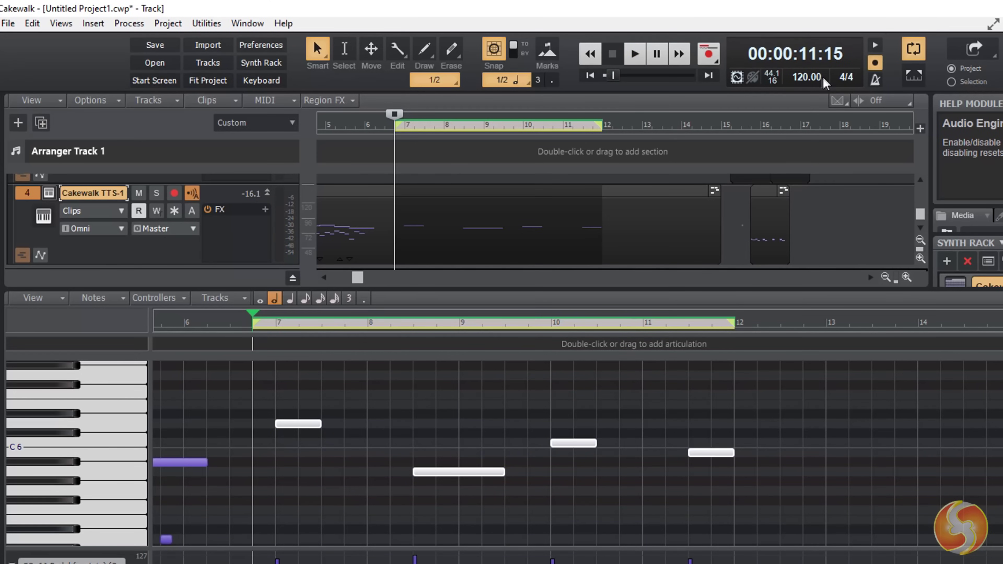
Try a project tempo of 280 BPM by playing the notes with it, and open the time signature for editing.
left_click(807, 78)
type("280")
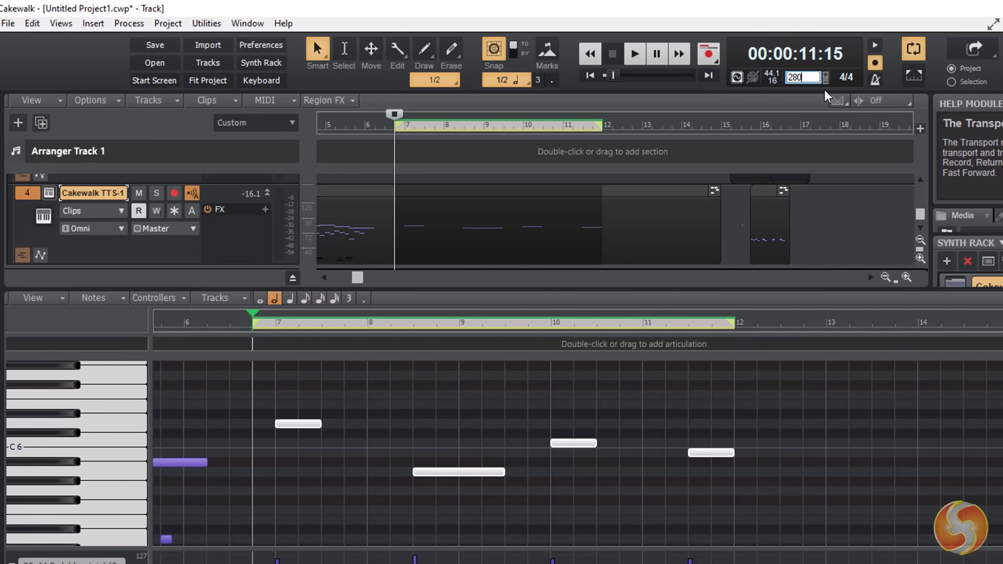
key("Return")
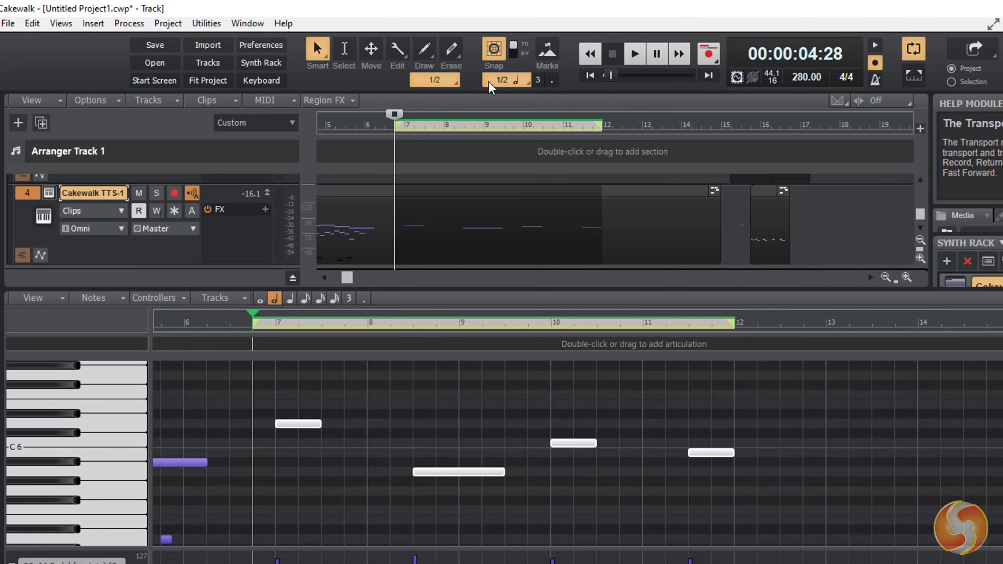
left_click(635, 53)
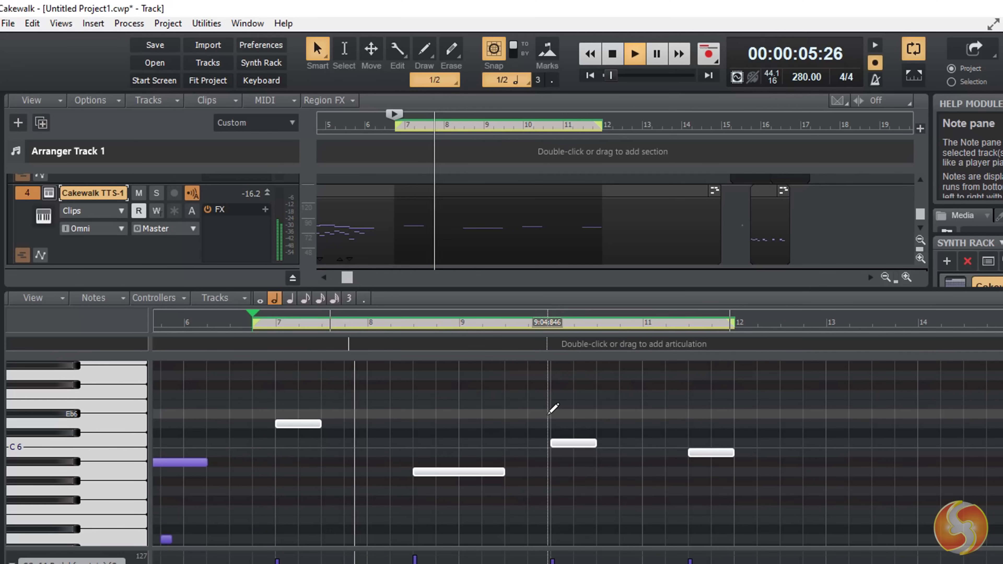
left_click(619, 60)
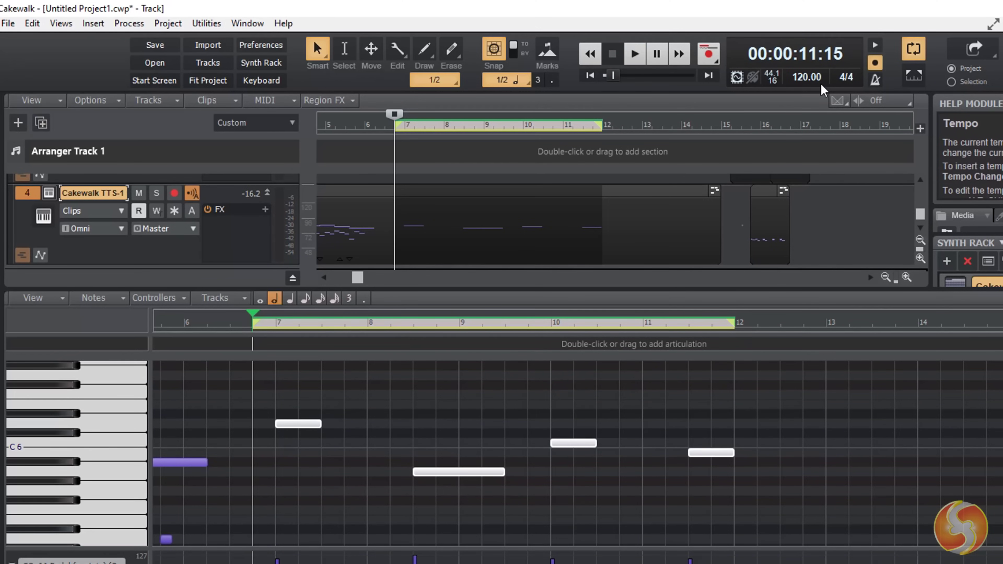
left_click(853, 80)
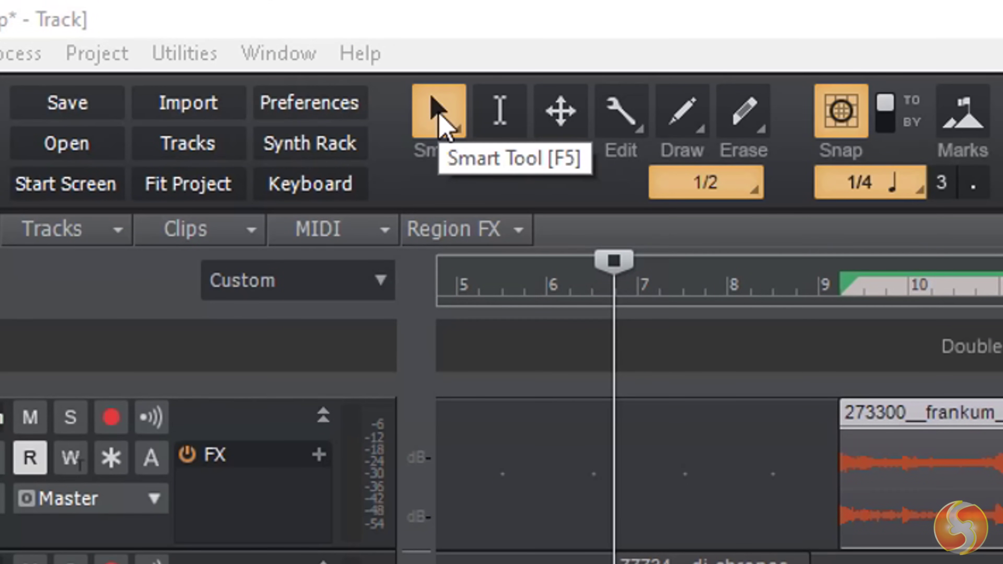
Try moving the short clip on track 4 with snapping on, and the Jazz2_drm clip back and forth with snapping off.
left_click(829, 419)
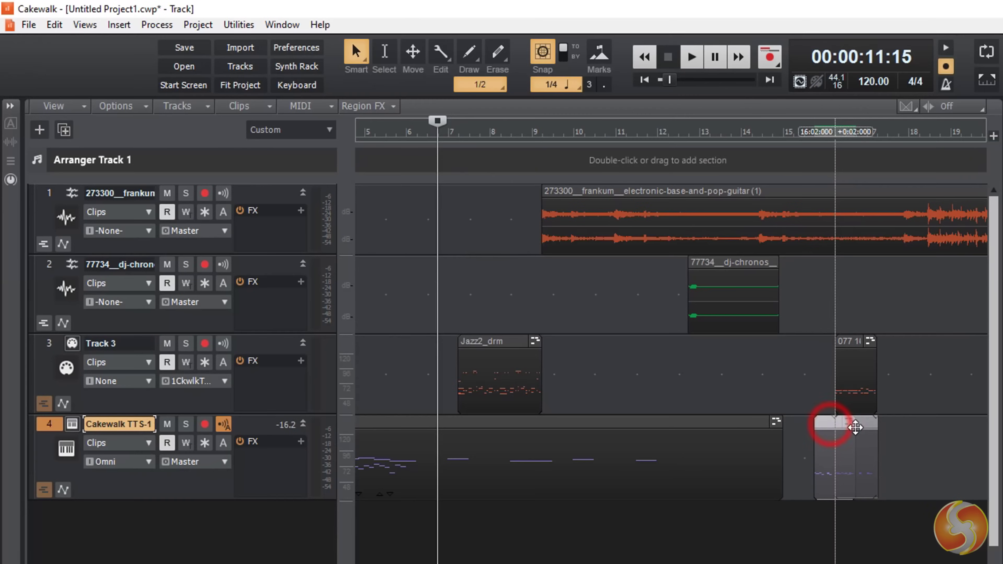
left_click_drag(482, 341, 584, 345)
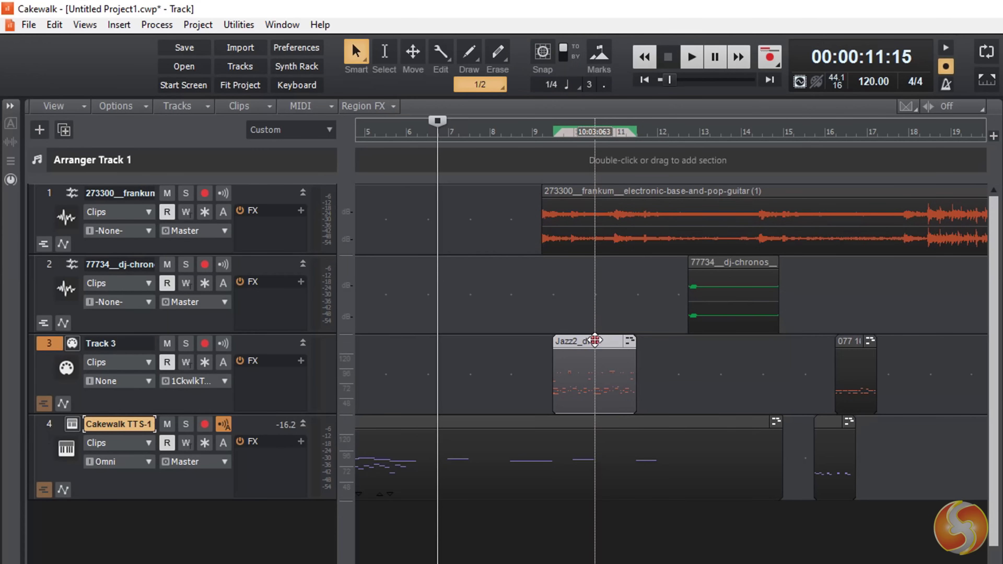
left_click_drag(594, 338, 511, 341)
Set the snap resolution to Whole and move the Jazz2_drm clip on track 3 to bar 10.
left_click(577, 88)
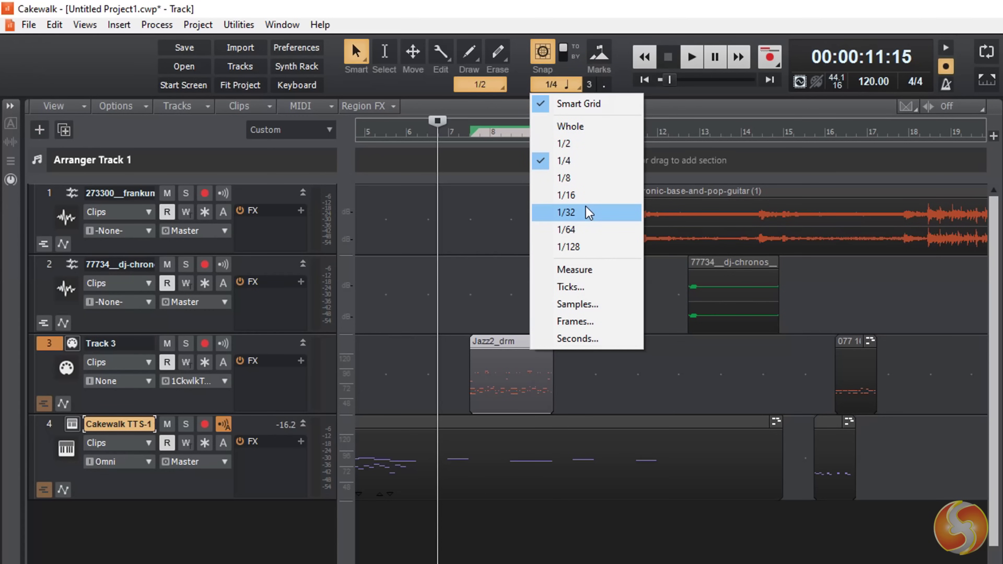
left_click(592, 127)
left_click_drag(506, 342, 600, 350)
Try to extend the dj-chronos clip on track 2 to 16:01 without looping, and undo the extension.
left_click_drag(728, 264, 827, 301)
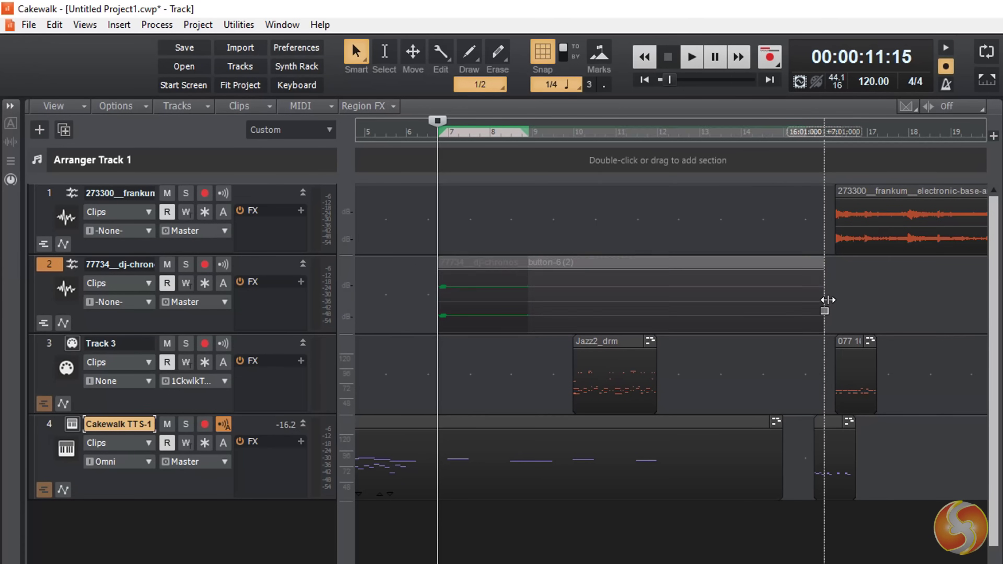
key("ctrl+z")
Enable Groove-Clip Looping for the dj-chronos clip, repeating it out to 16:02 and shortening it back to end at 8:04.
left_click(477, 262)
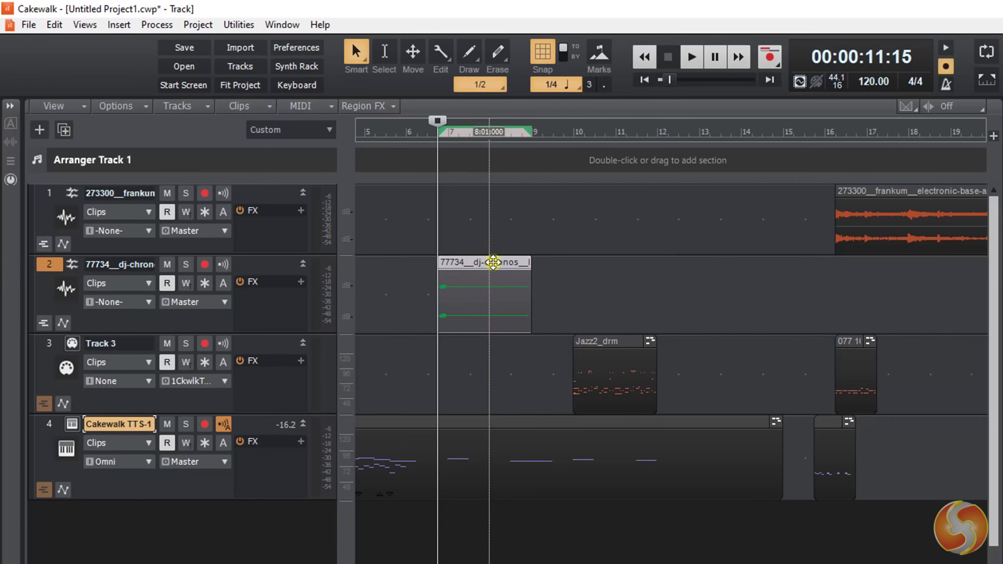
right_click(492, 262)
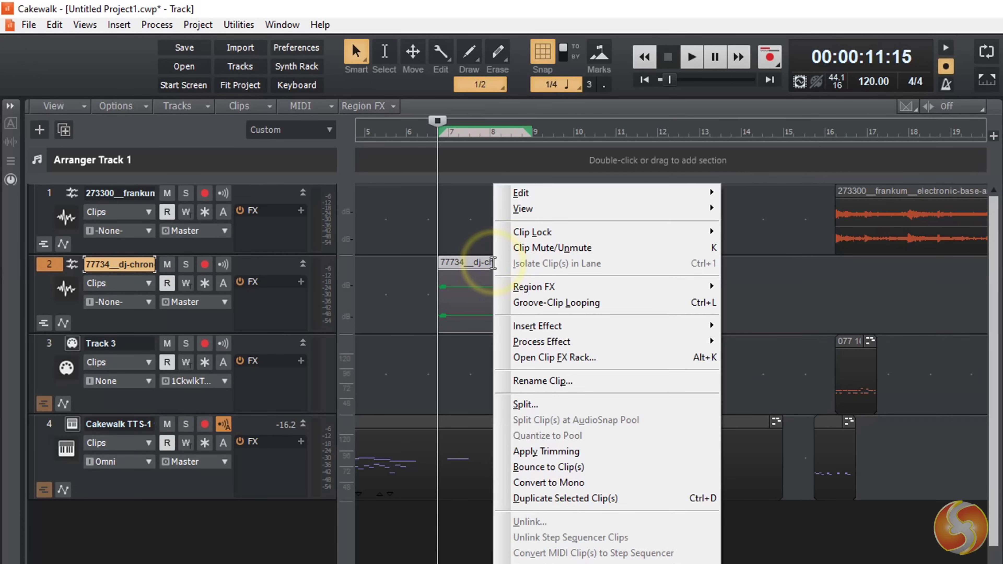
left_click(595, 303)
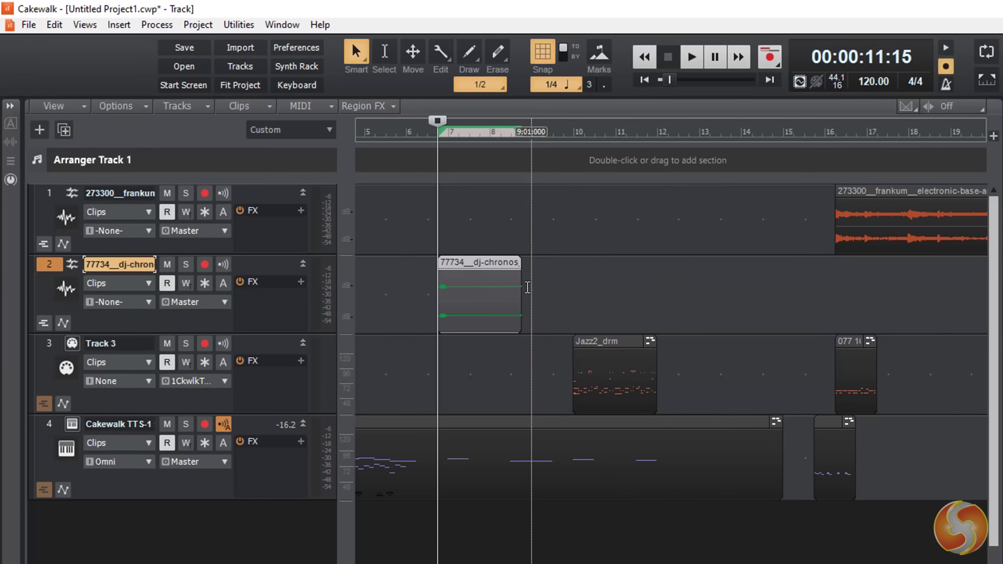
left_click_drag(519, 288, 834, 296)
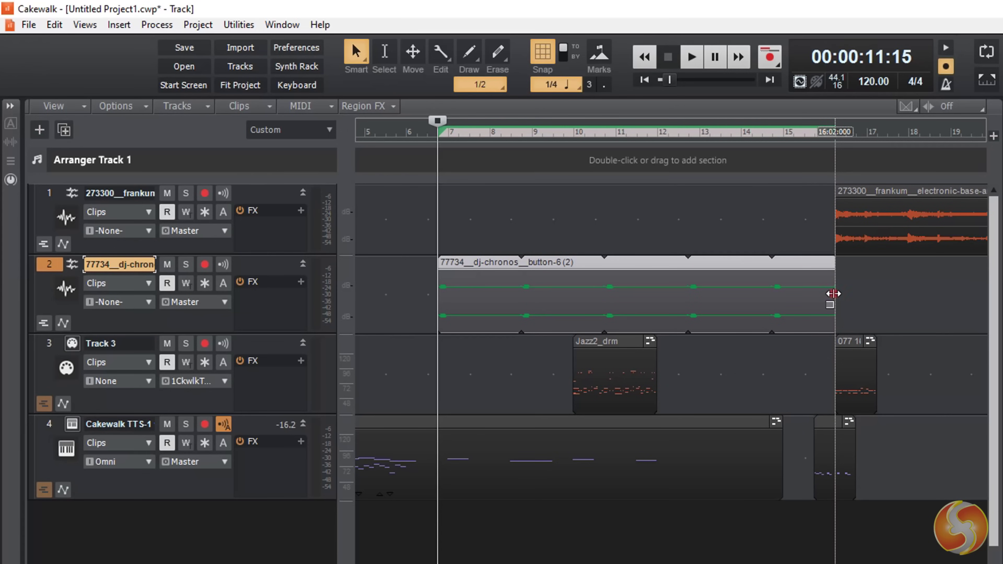
left_click_drag(833, 294, 521, 294)
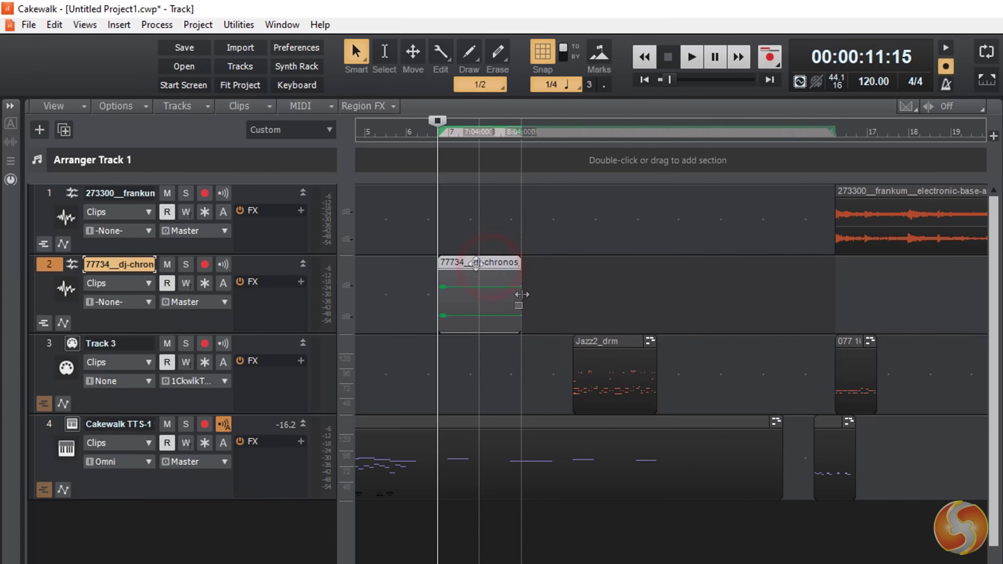
Cut the dj-chronos clip and paste it on track 2 at 11:03 and again at 14:01.
key("ctrl+x")
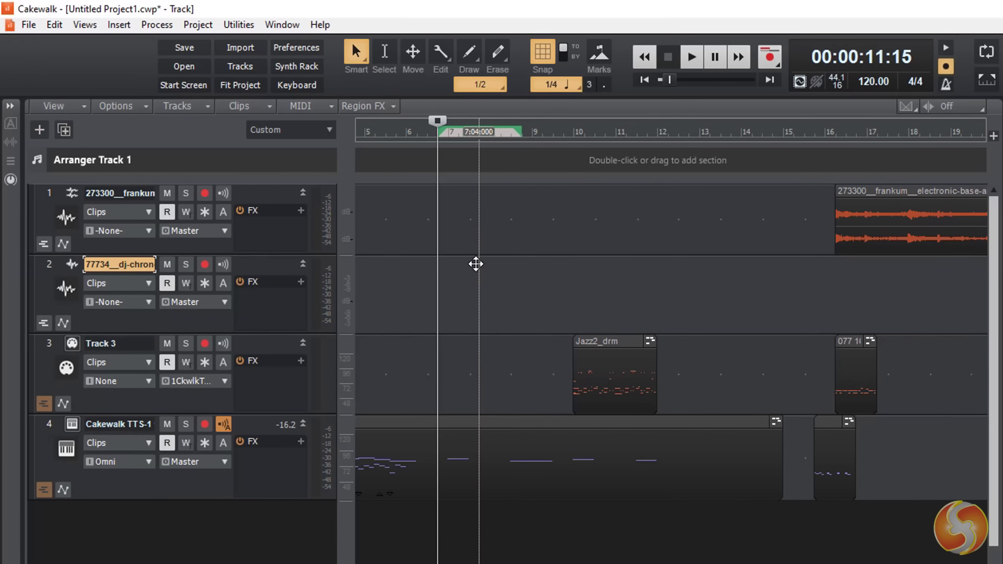
left_click(634, 310)
key("ctrl+v")
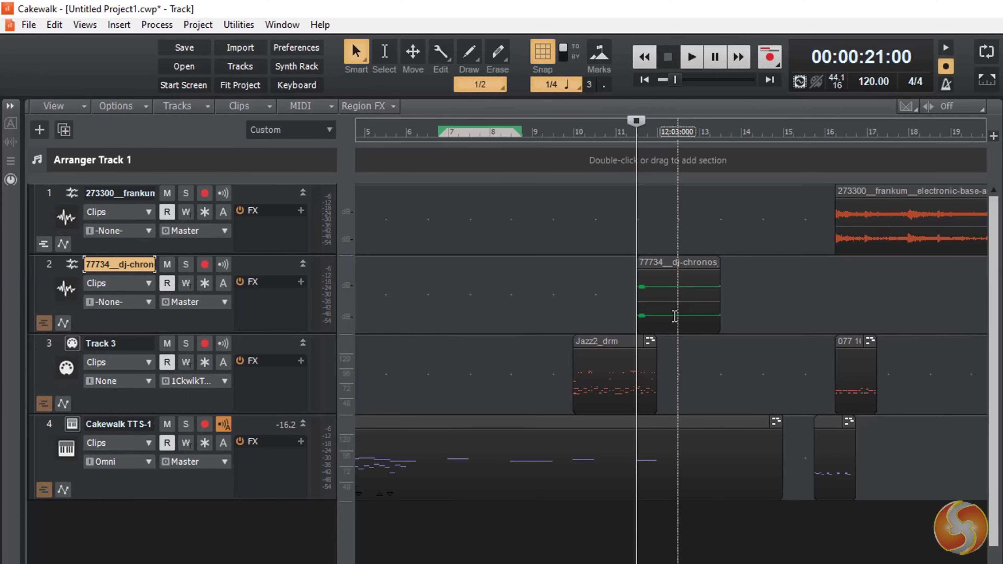
left_click(742, 304)
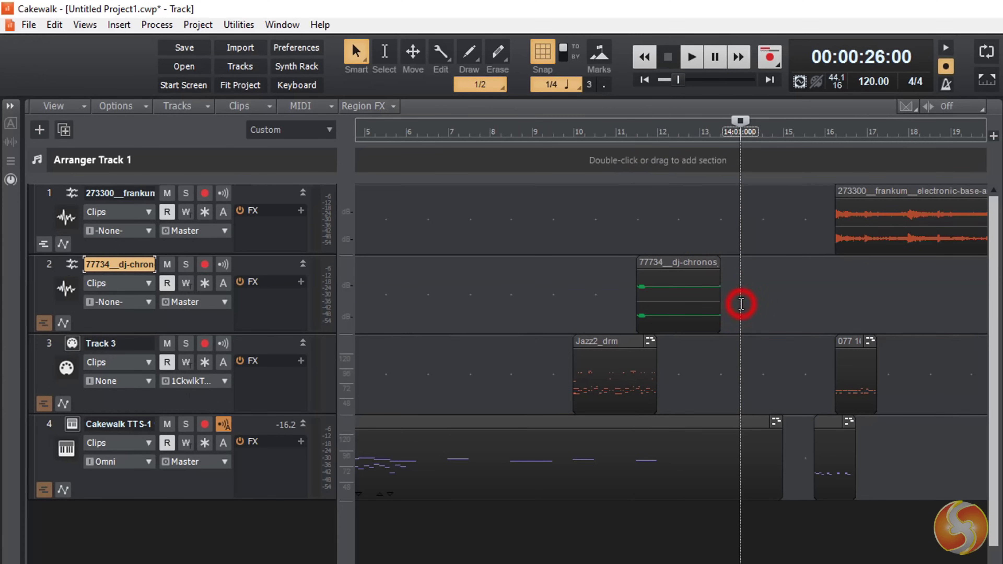
key("ctrl+v")
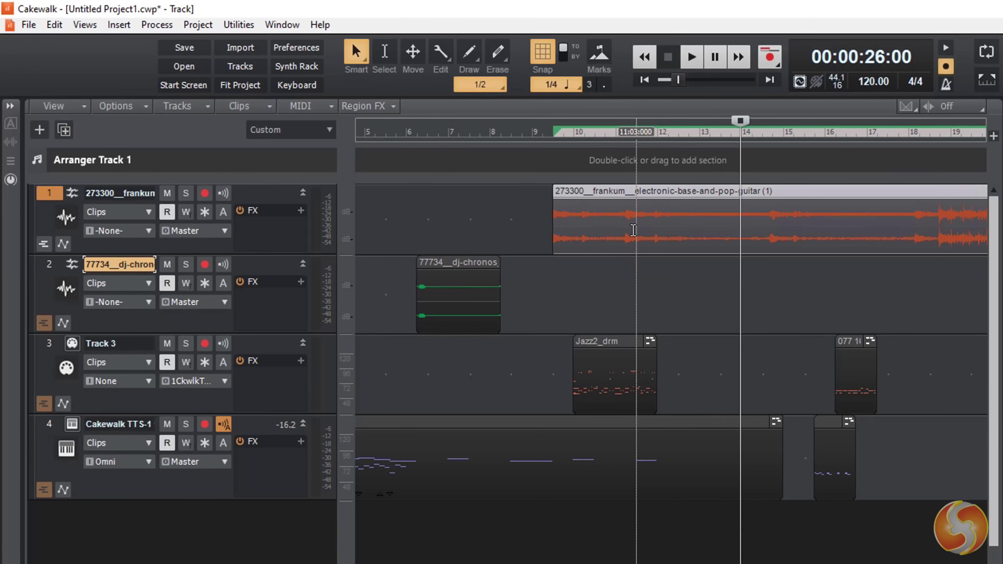
Cut the section from 11:03 to 13:04 out of track 1's guitar clip and paste it on track 2 at 14:02.
left_click_drag(635, 230, 733, 227)
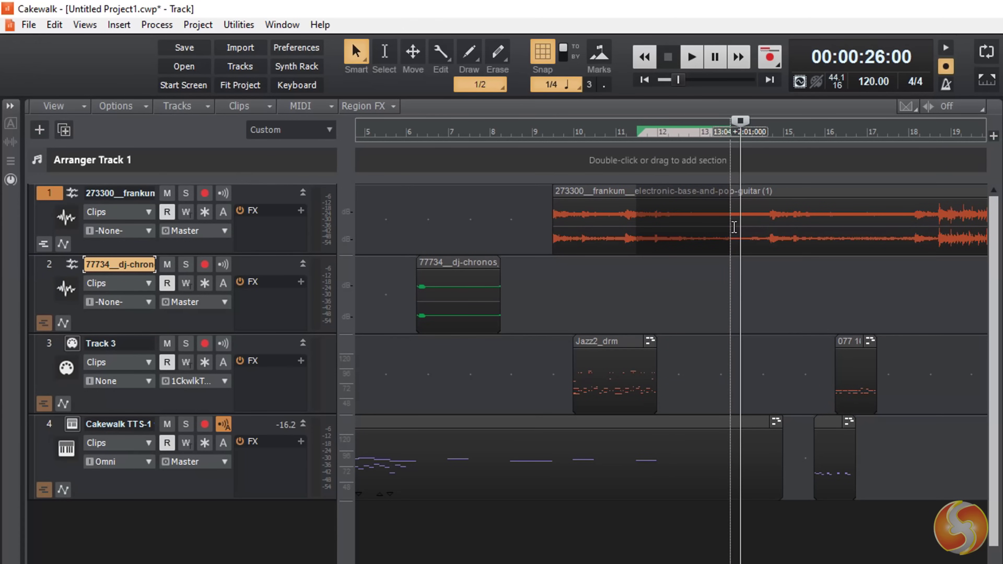
key("ctrl+x")
left_click(756, 305)
key("ctrl+v")
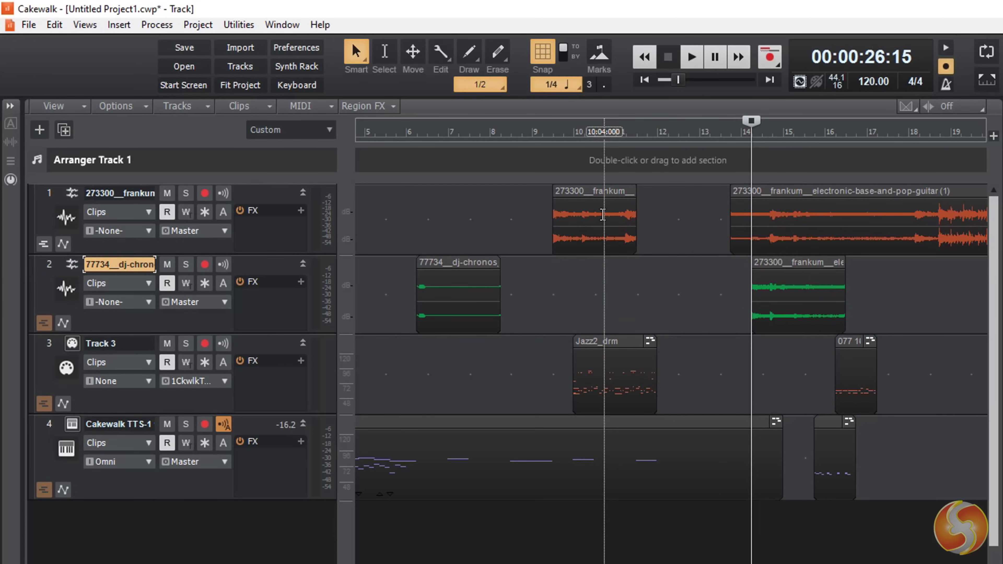
Delete the pasted guitar clip on track 2 and the short 077 clip on track 3.
left_click(811, 263)
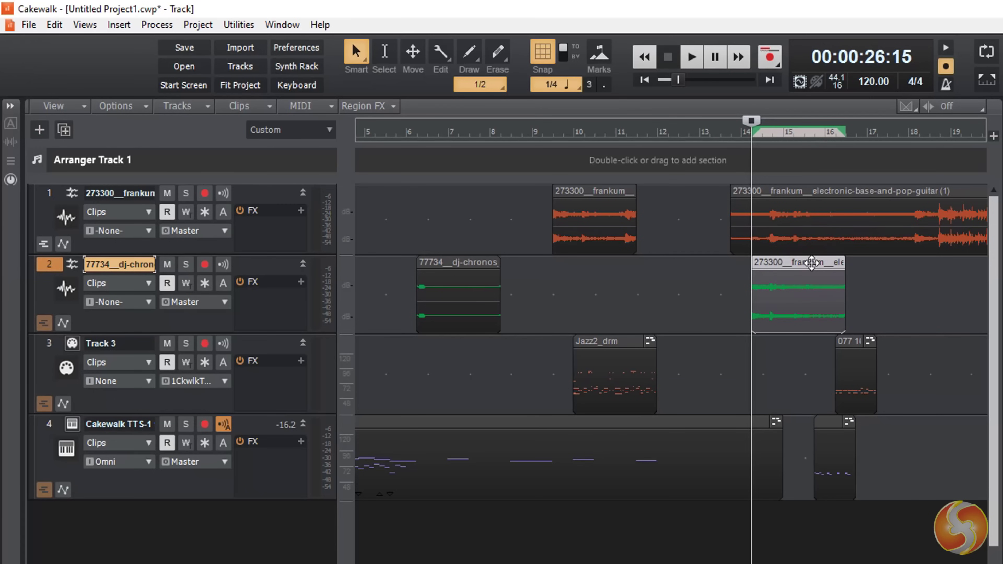
key("Delete")
left_click(842, 348)
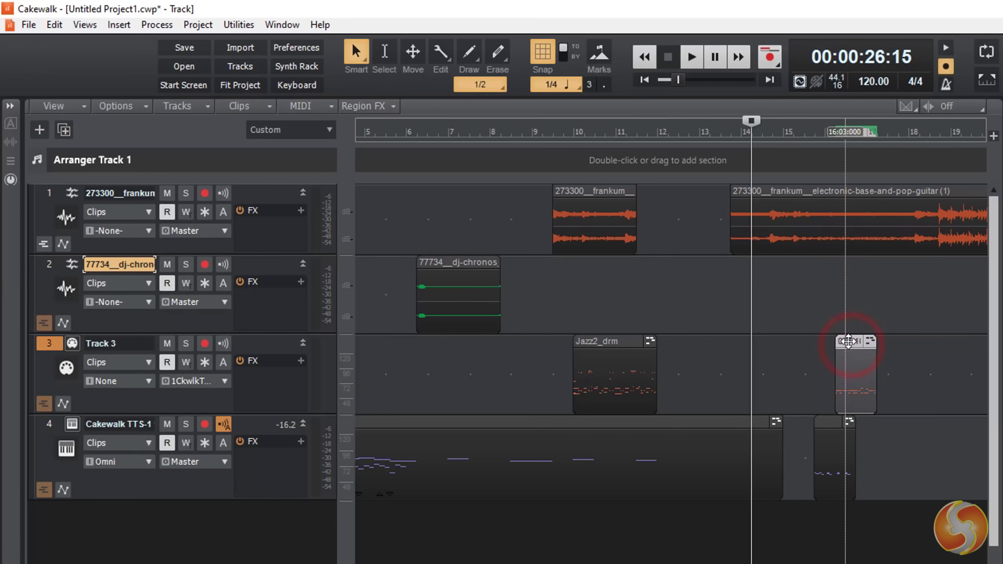
key("Delete")
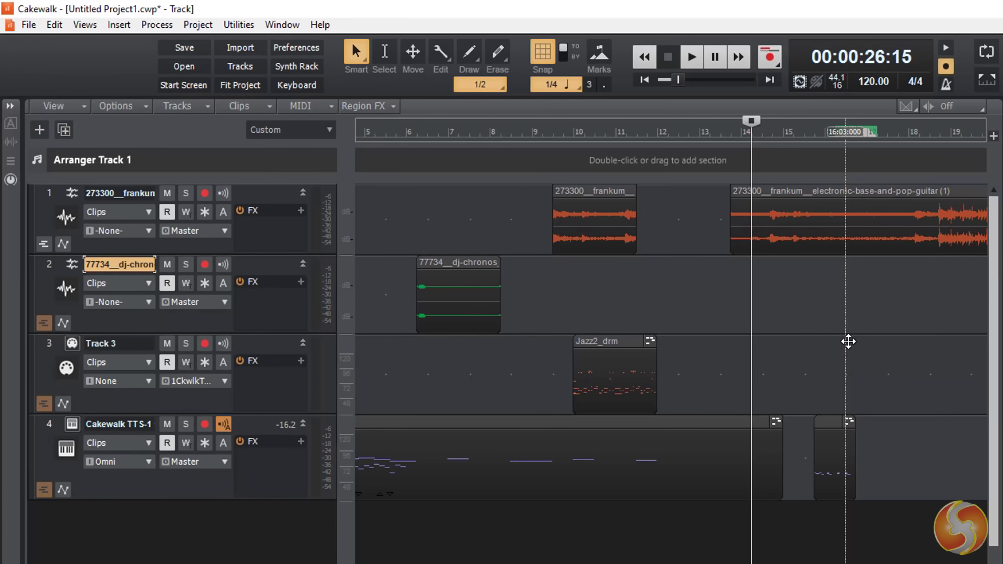
Undo both clip deletions and redo the deletion of the guitar clip on track 2.
key("ctrl+z")
key("ctrl+z")
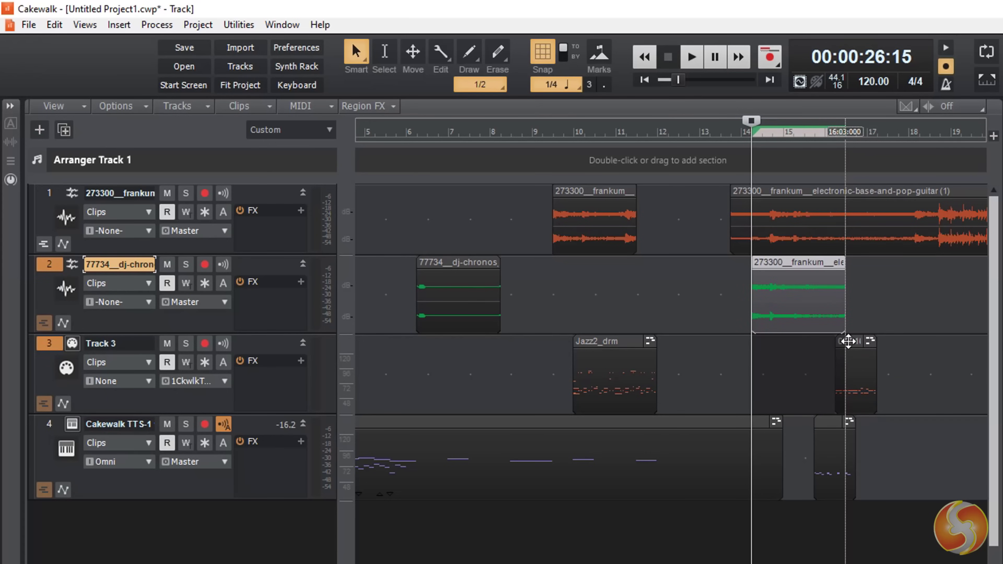
key("ctrl+y")
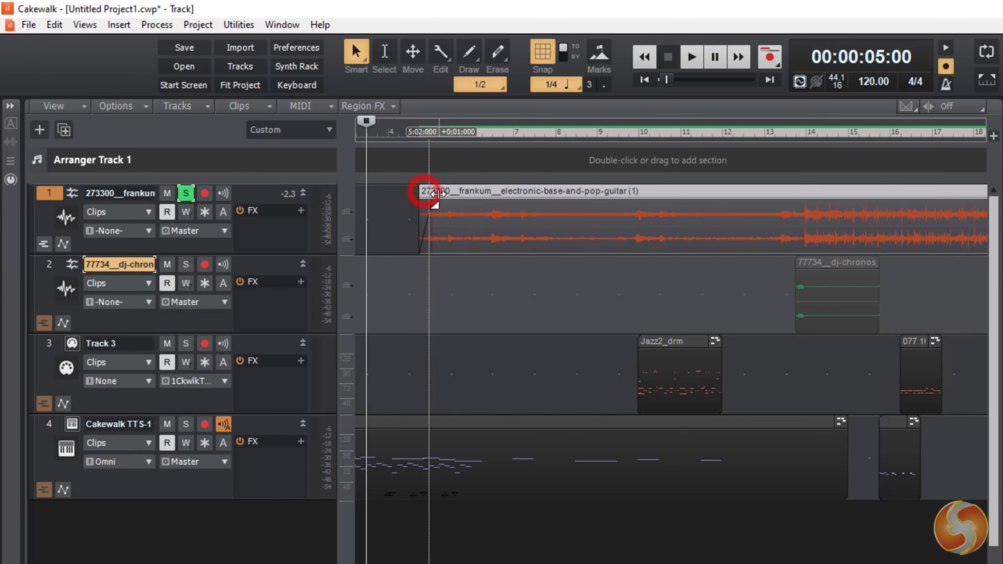
Lengthen the fade-in at the start of track 1's guitar clip so it ends at about bar 7.
left_click_drag(437, 193, 520, 197)
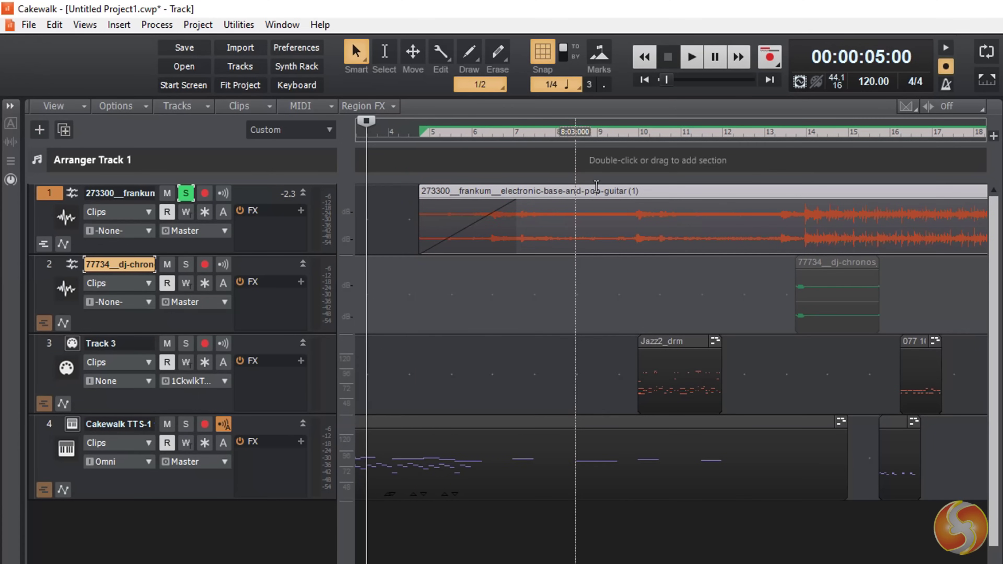
Play back track 1's guitar clip to hear its fade-in, and stop playback.
key("space")
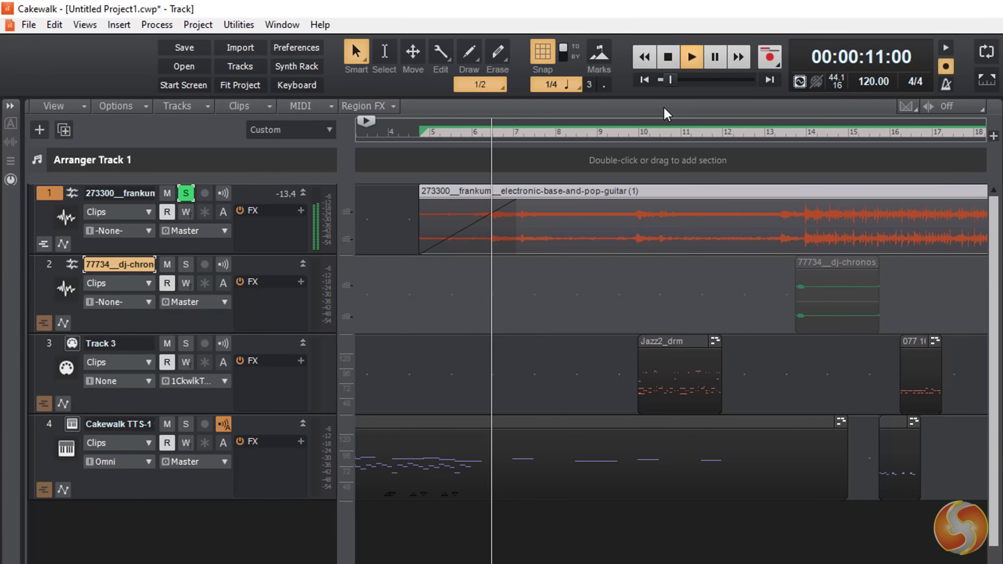
left_click(676, 63)
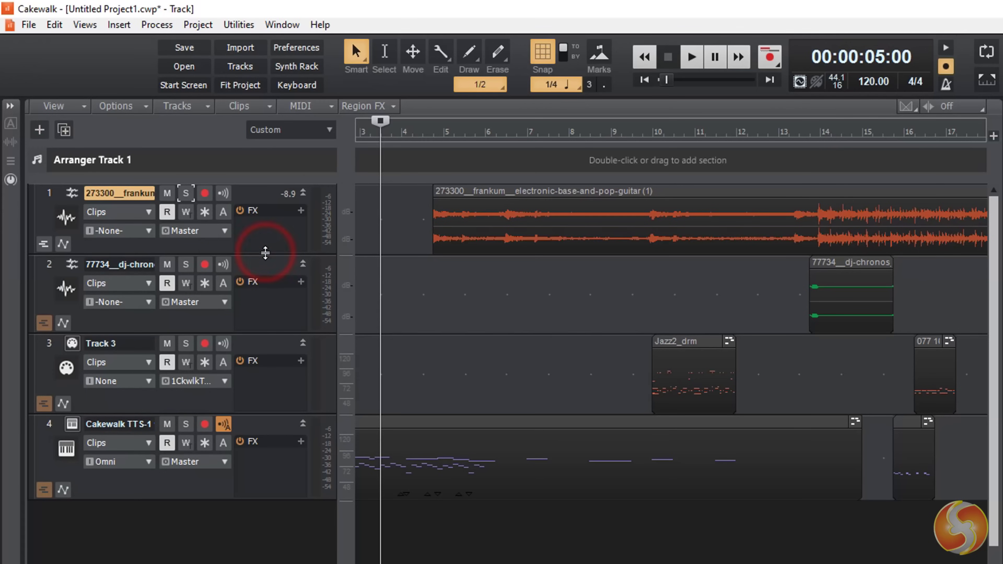
Make track 1 taller, and switch the track controls to the All preset and back to Custom.
left_click_drag(265, 252, 225, 264)
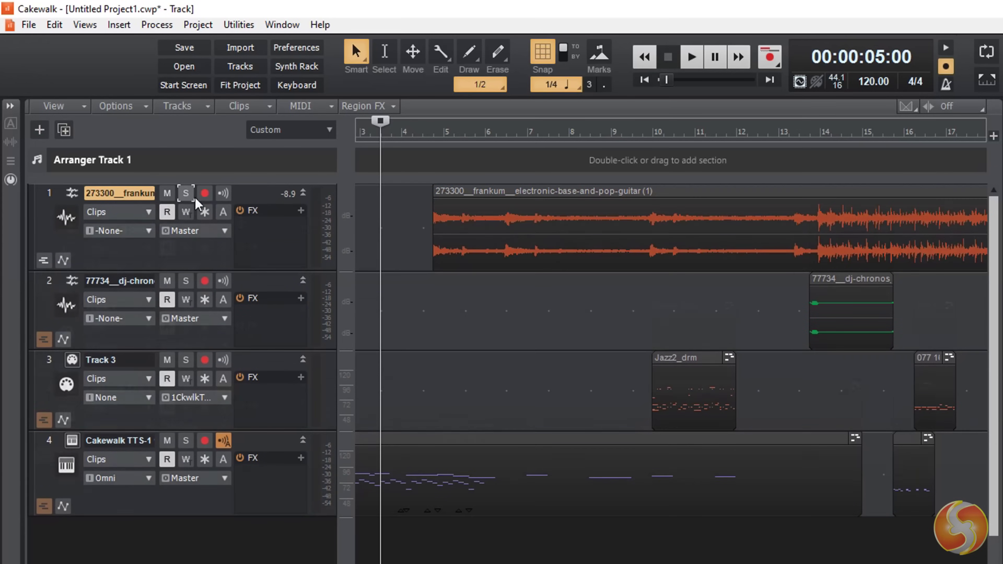
left_click(303, 130)
left_click(291, 150)
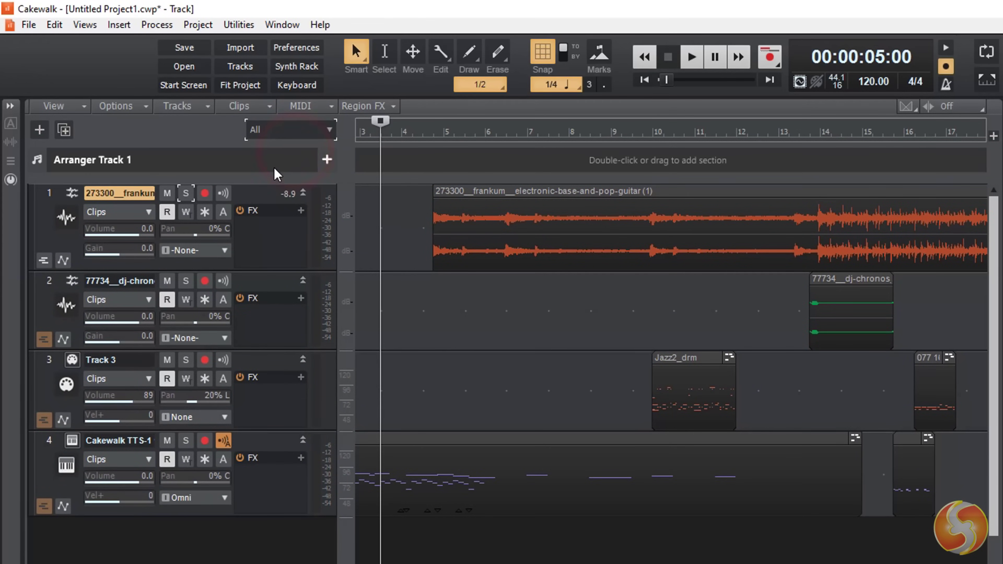
left_click(303, 130)
left_click(291, 162)
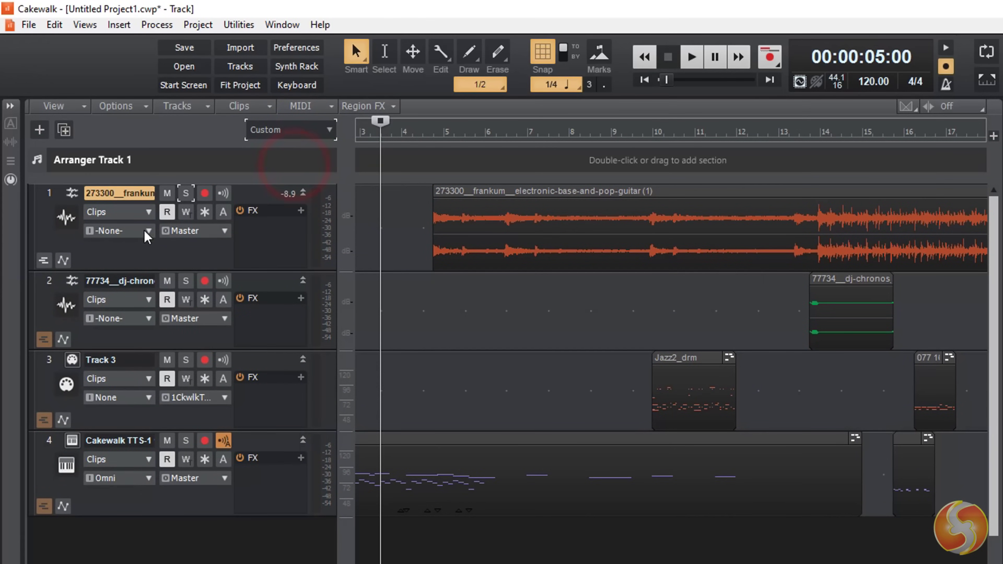
Mute and unmute track 1, and solo it to hear the guitar on its own.
left_click(168, 193)
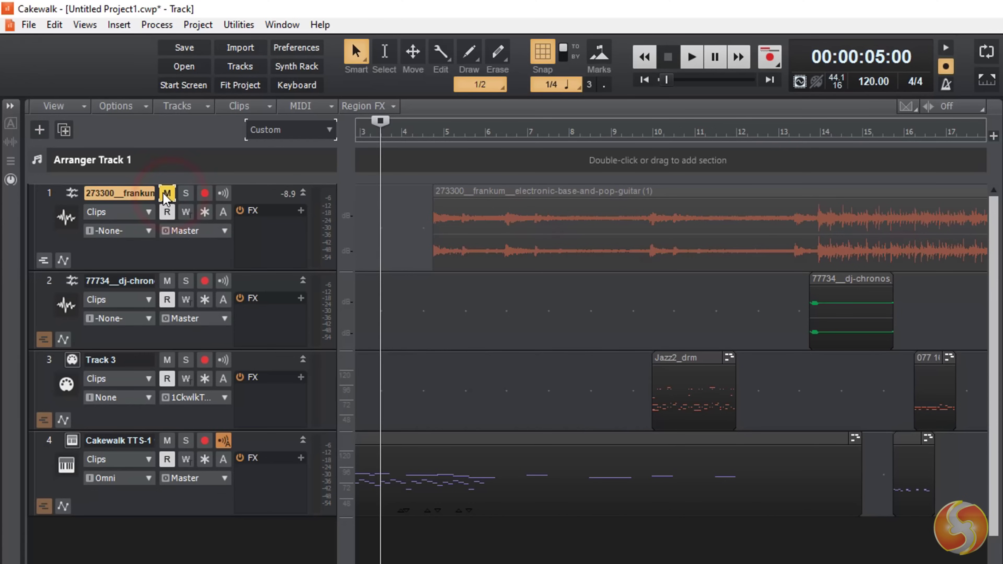
left_click(166, 194)
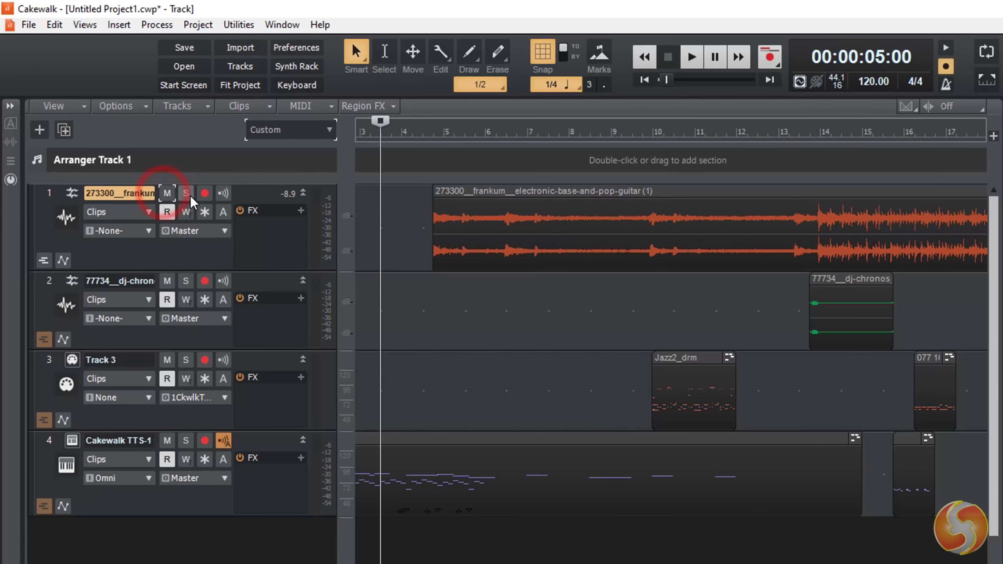
left_click(184, 193)
left_click(691, 56)
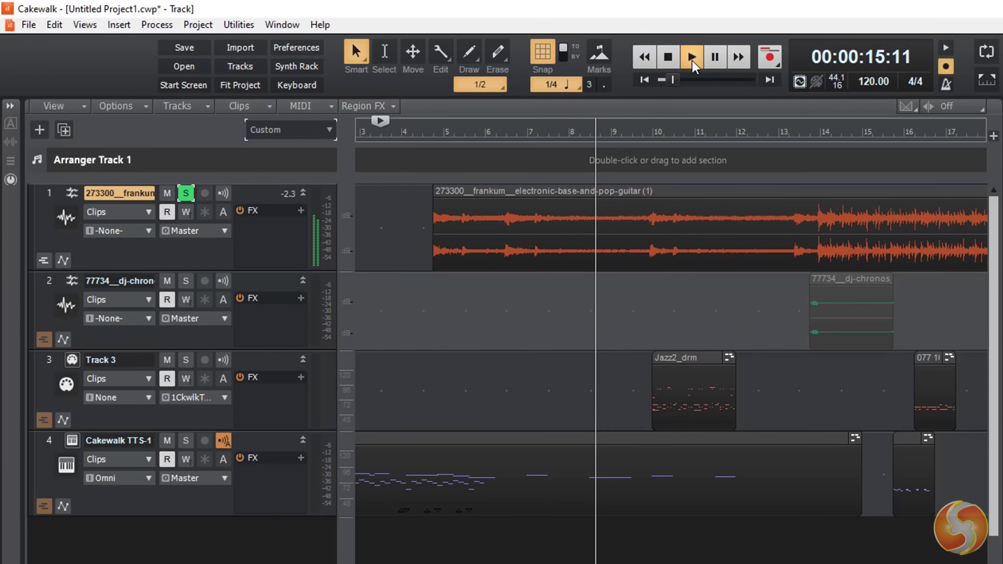
left_click(667, 57)
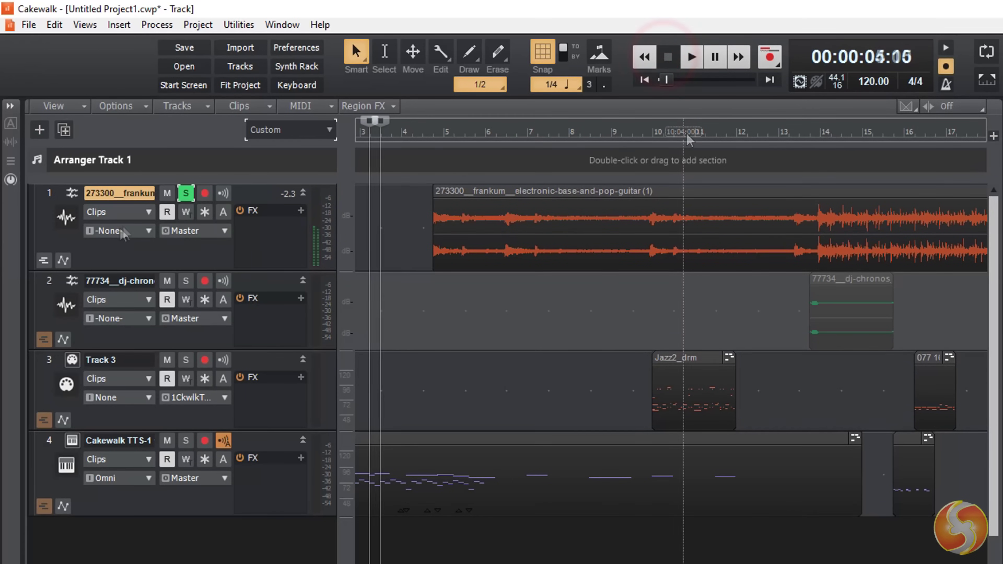
Examine the input and output choices available for track 1 without changing them.
left_click(137, 225)
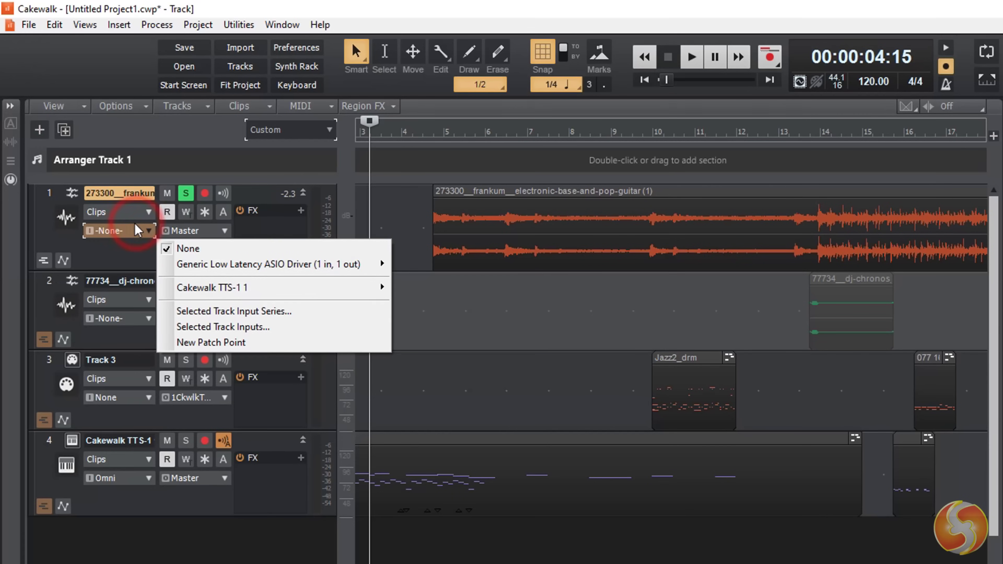
left_click(209, 230)
left_click(208, 231)
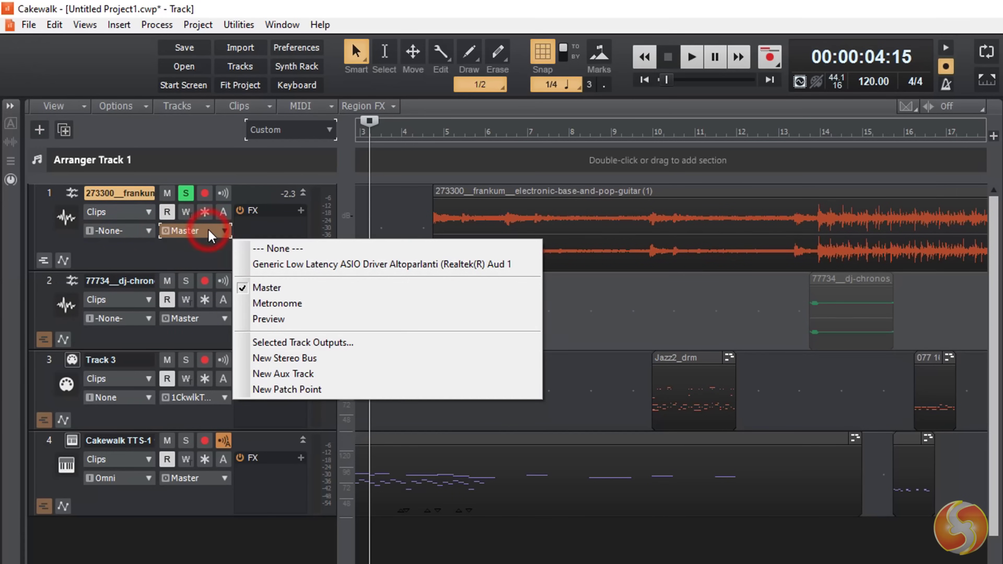
left_click(195, 250)
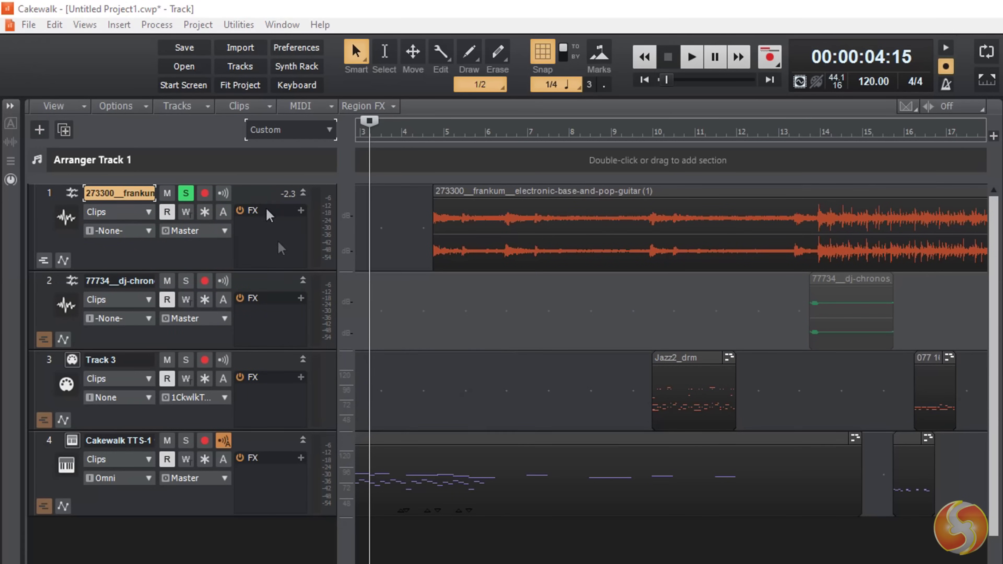
Insert the Sonitus Delay audio effect on track 1, and open its settings after stopping playback.
left_click(303, 212)
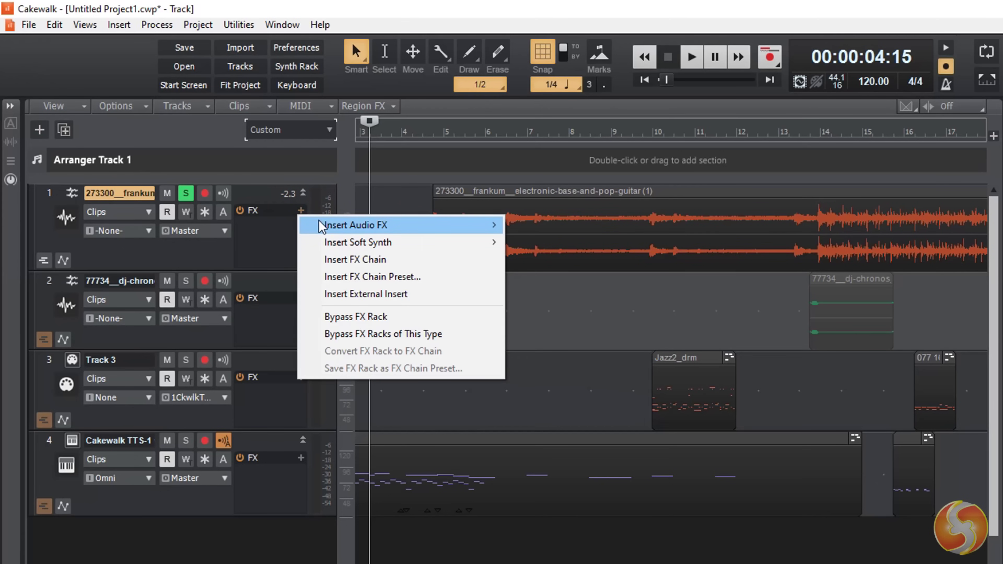
mouse_move(417, 221)
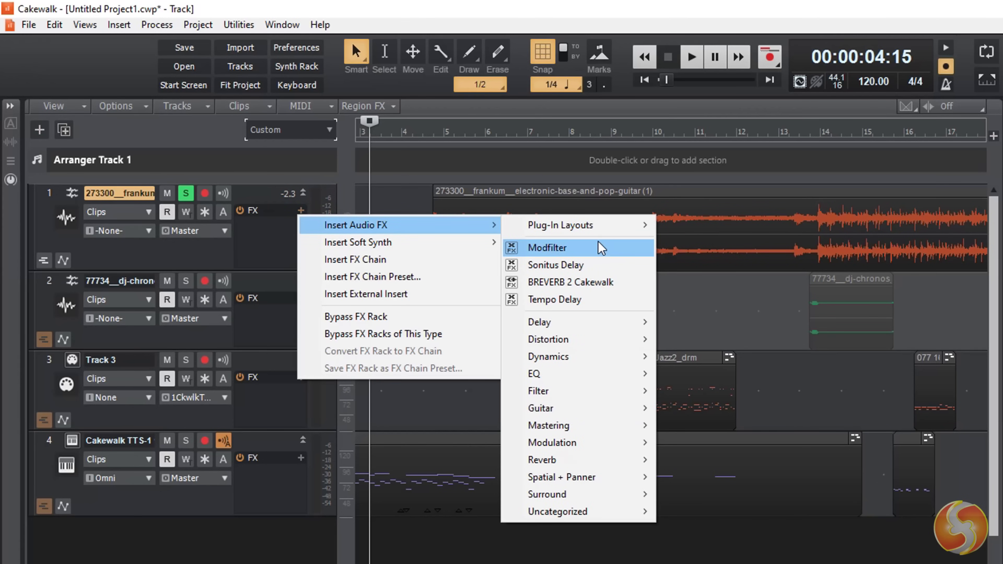
left_click(588, 264)
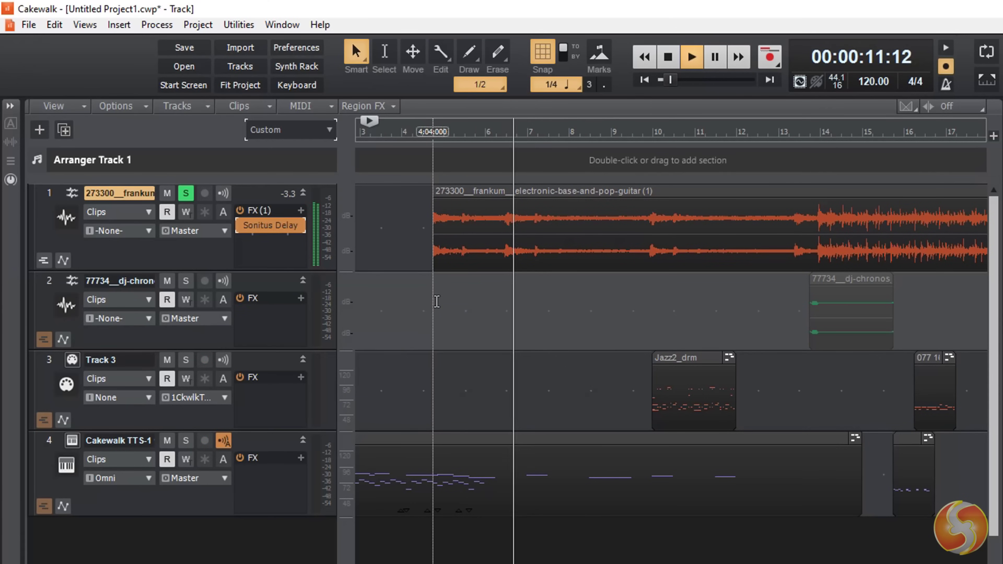
key("space")
double_click(271, 225)
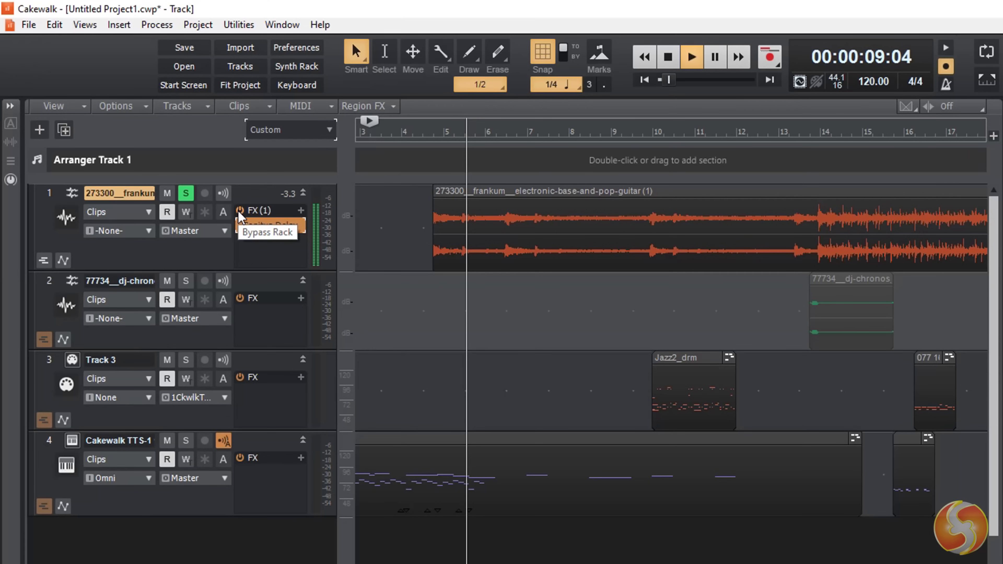
Compare track 1 with and without its effects by bypassing and re-enabling the FX rack during playback.
left_click(240, 211)
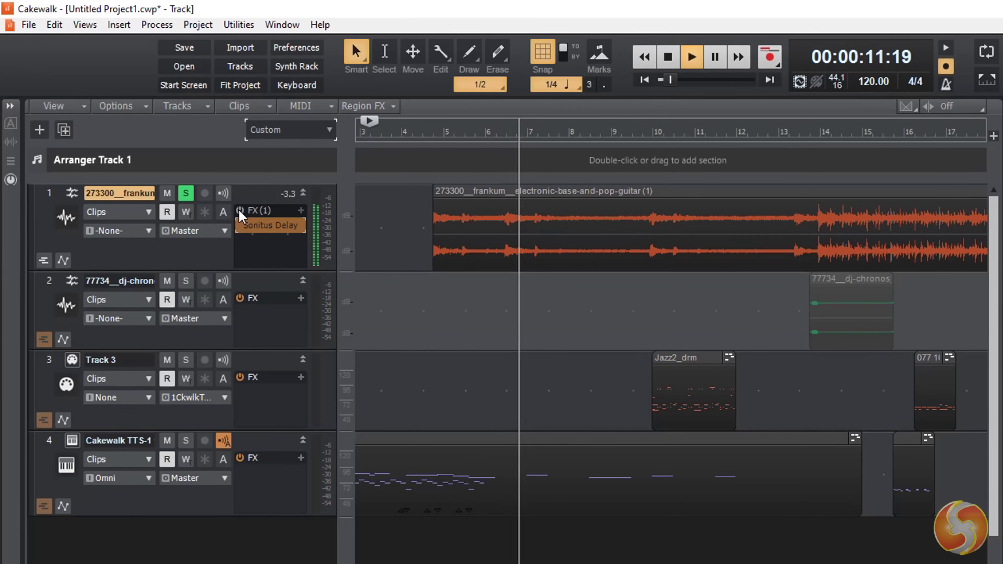
left_click(240, 212)
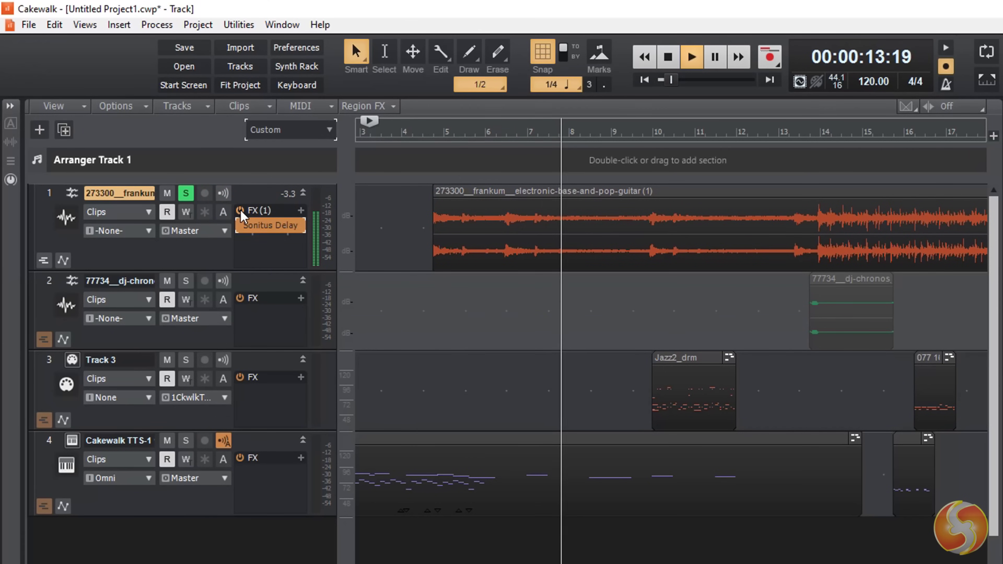
key("space")
Try to insert the Sonitus Modulator effect into track 1's FX rack alongside Sonitus Delay.
right_click(271, 225)
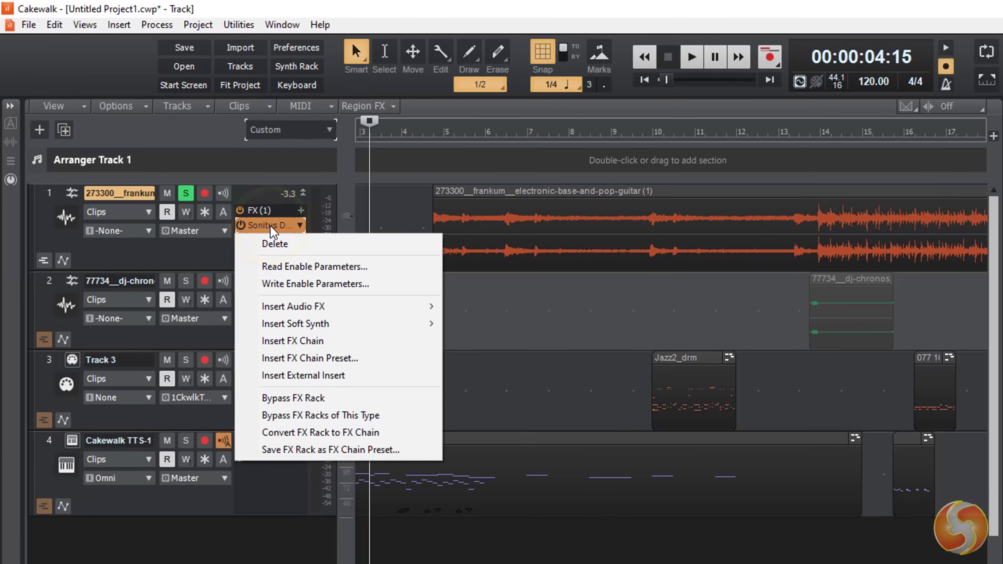
mouse_move(320, 306)
mouse_move(517, 521)
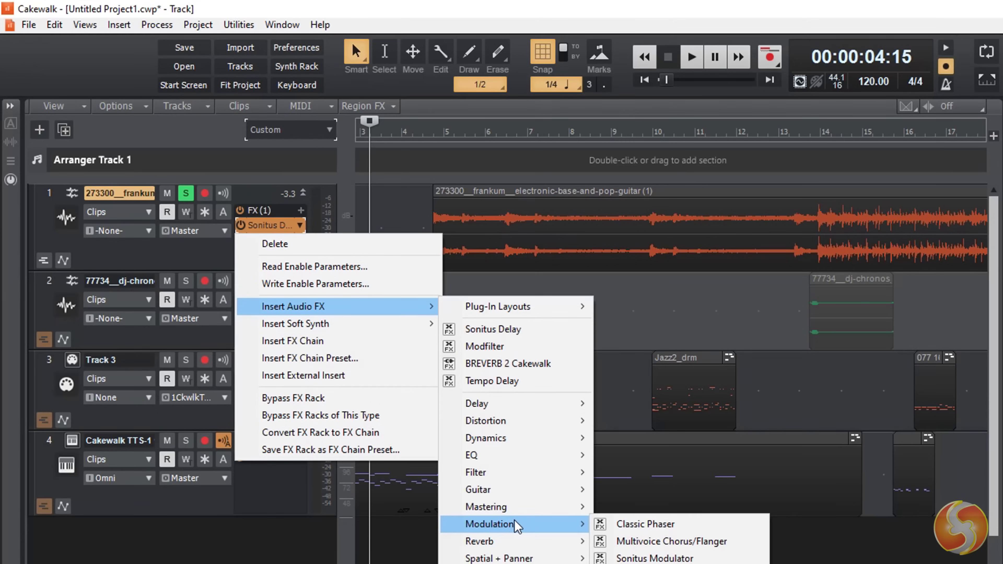
left_click(671, 557)
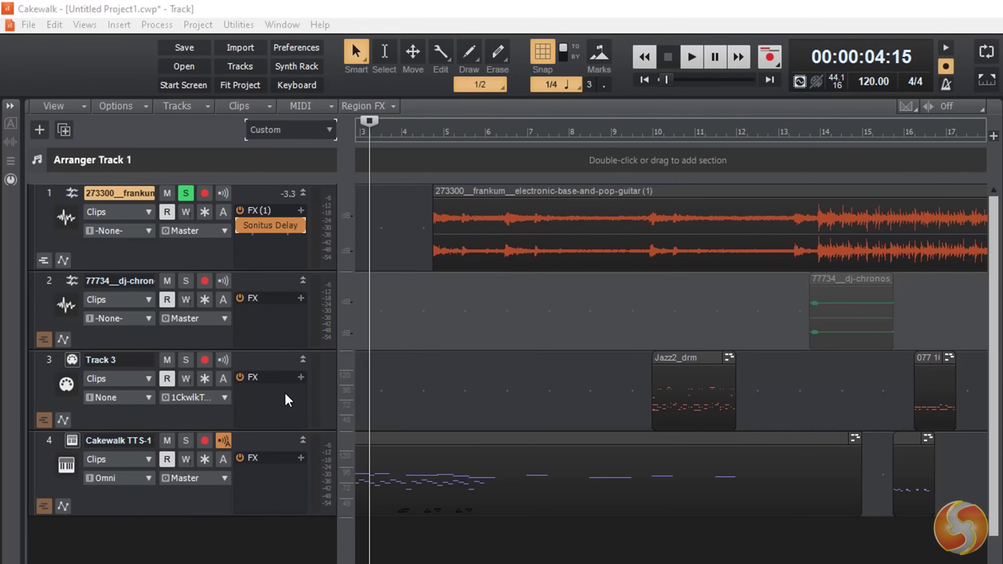
Try to delete track 3.
right_click(220, 416)
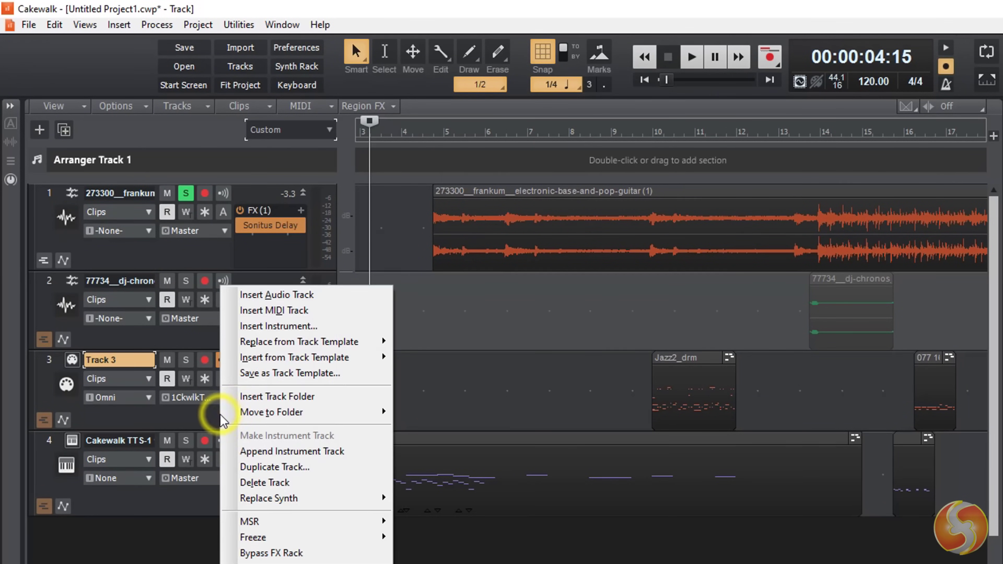
left_click(278, 486)
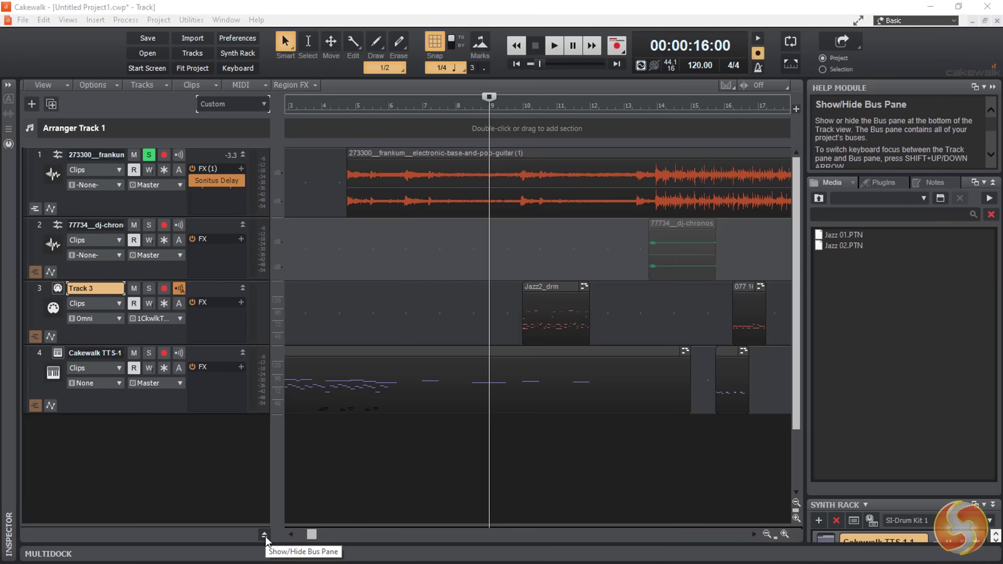
Show the bus pane, look through the Master, Metronome and Preview buses, and hide the pane again.
left_click(264, 538)
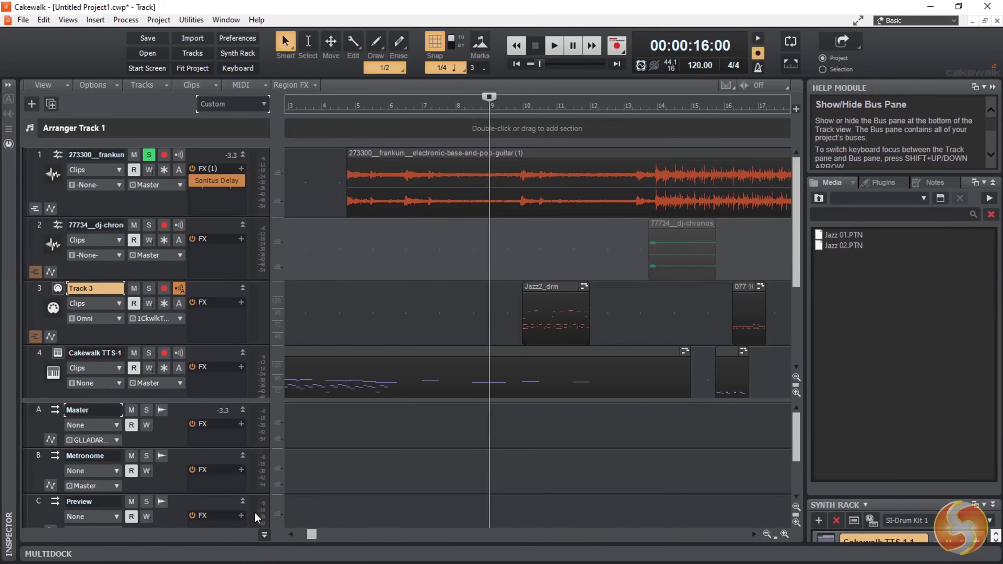
scroll(174, 454, "down", 3)
scroll(164, 495, "up", 3)
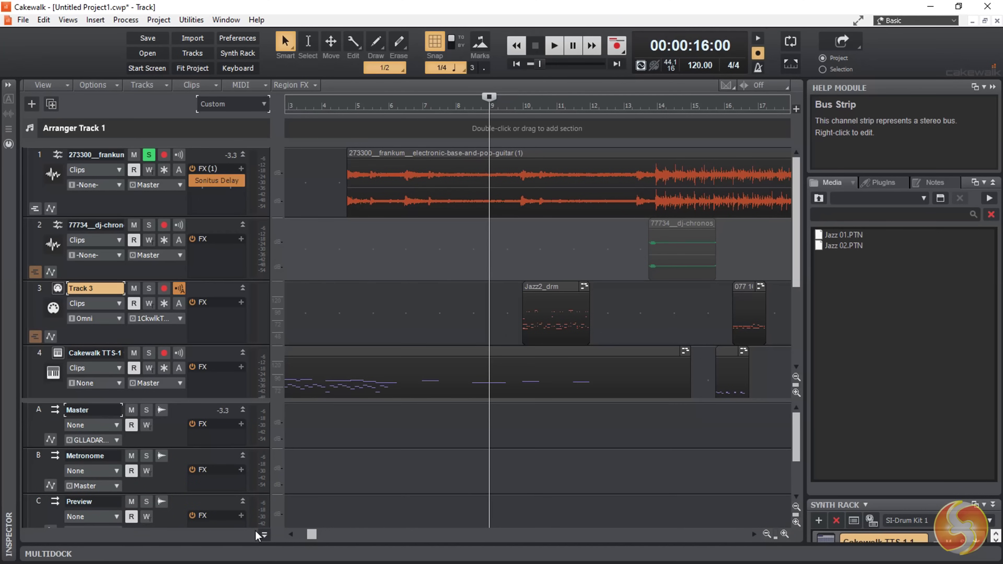
left_click(263, 536)
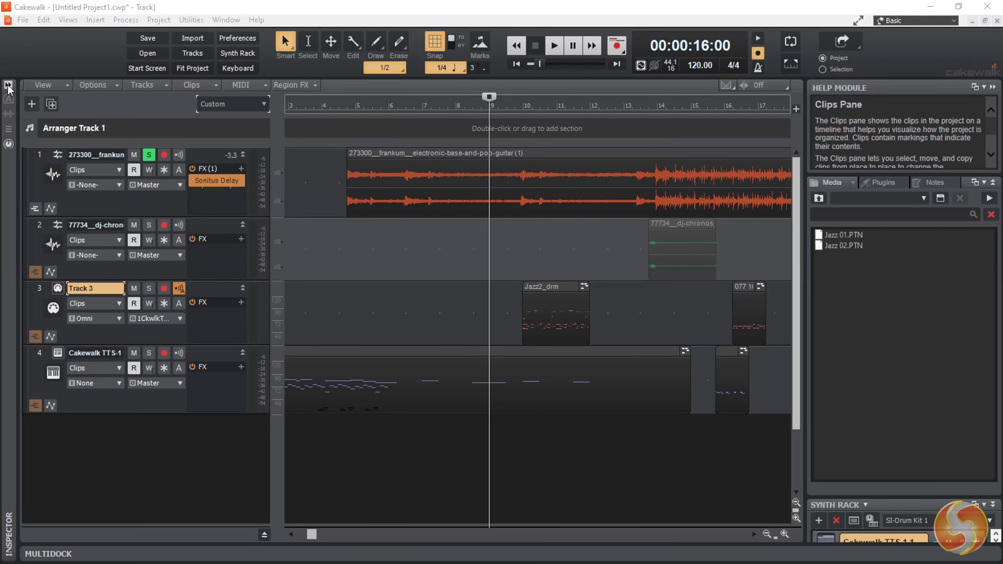
Expand the Inspector with its arranger sections, select track 1 and display the clip properties.
left_click(8, 86)
left_click(47, 86)
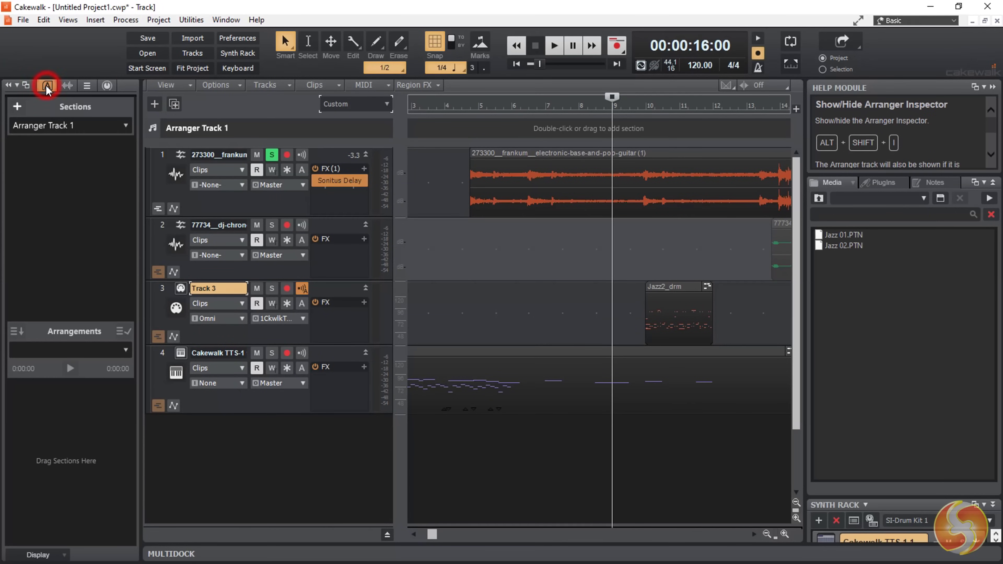
left_click(224, 204)
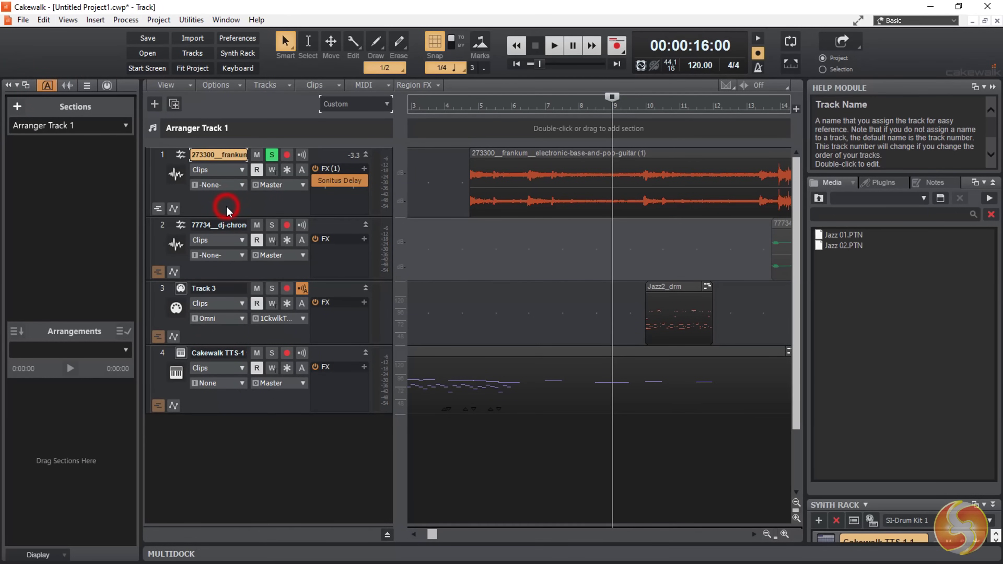
left_click(67, 86)
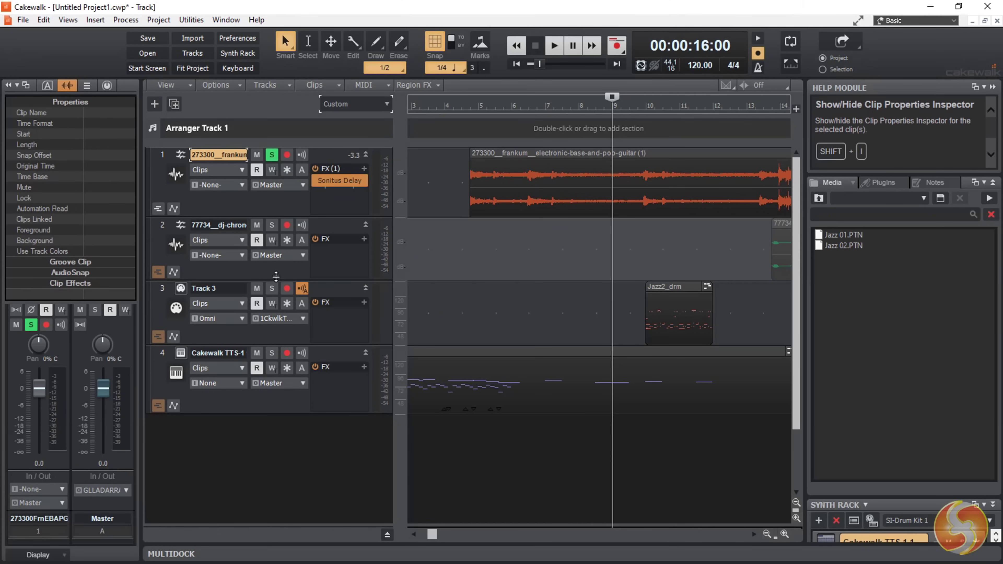
Select tracks 2, 3 and 4 in turn to view their channel strips in the Inspector.
left_click(275, 276)
left_click(259, 332)
left_click(257, 396)
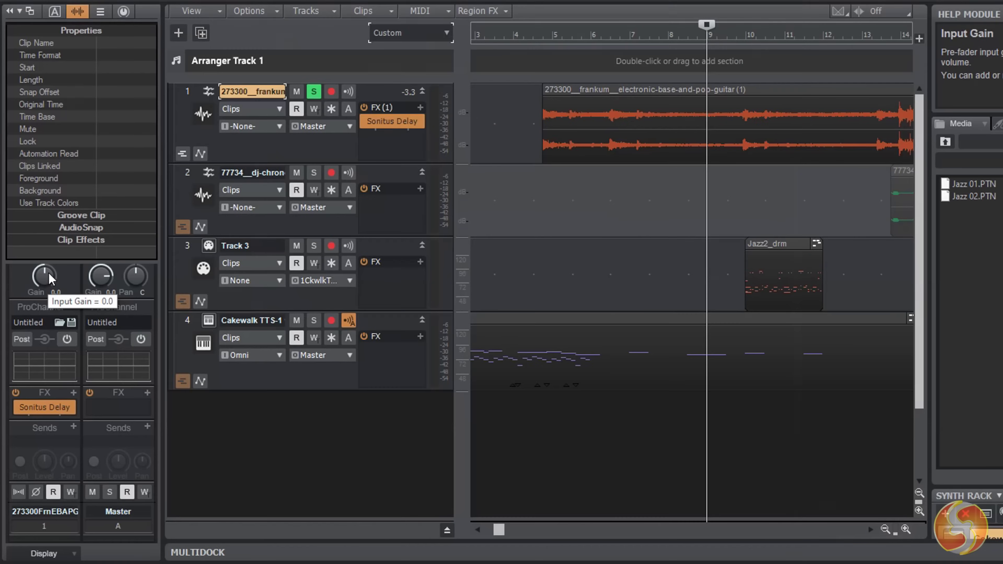
Raise track 1's input gain to 12.3 and move the playback position just before the guitar clip.
left_click_drag(49, 275, 48, 273)
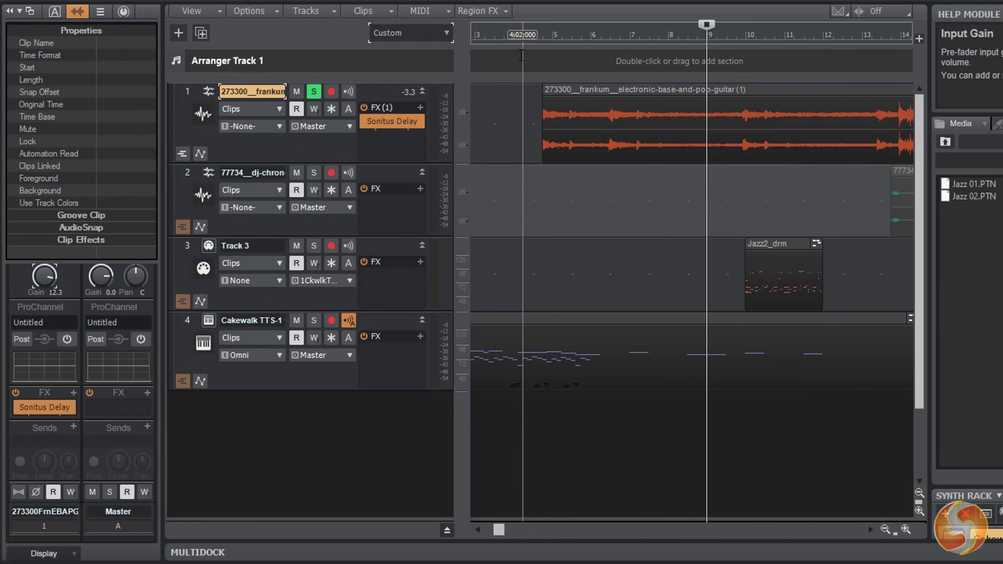
left_click(535, 35)
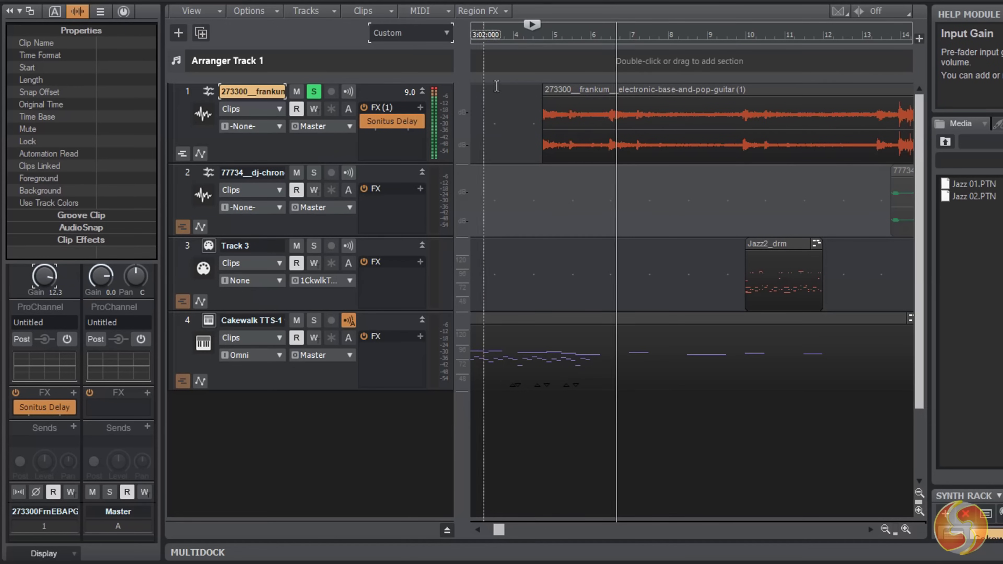
Add a send from track 1 to the Generic Low Latency ASIO Driver output.
scroll(43, 336, "down", 3)
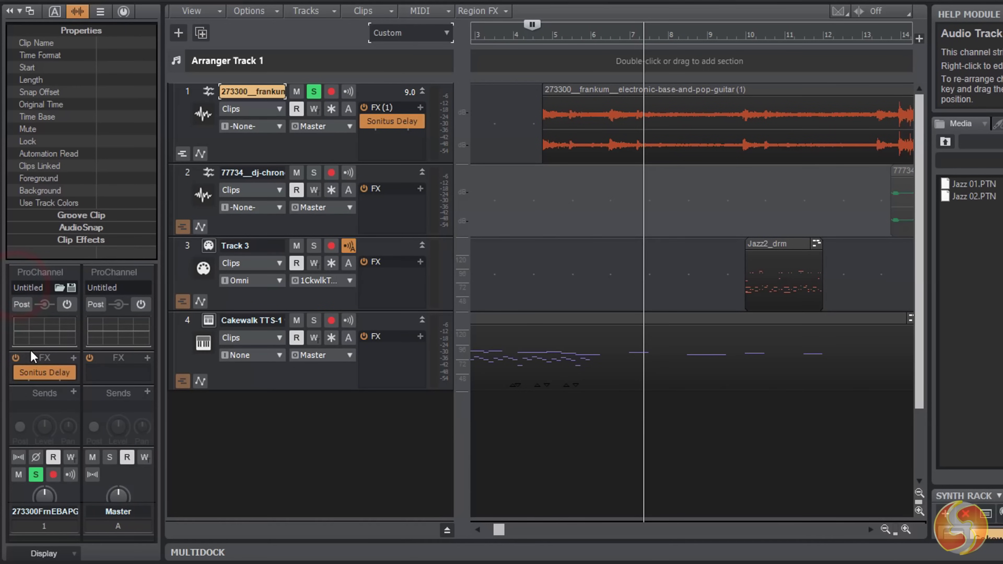
left_click(72, 341)
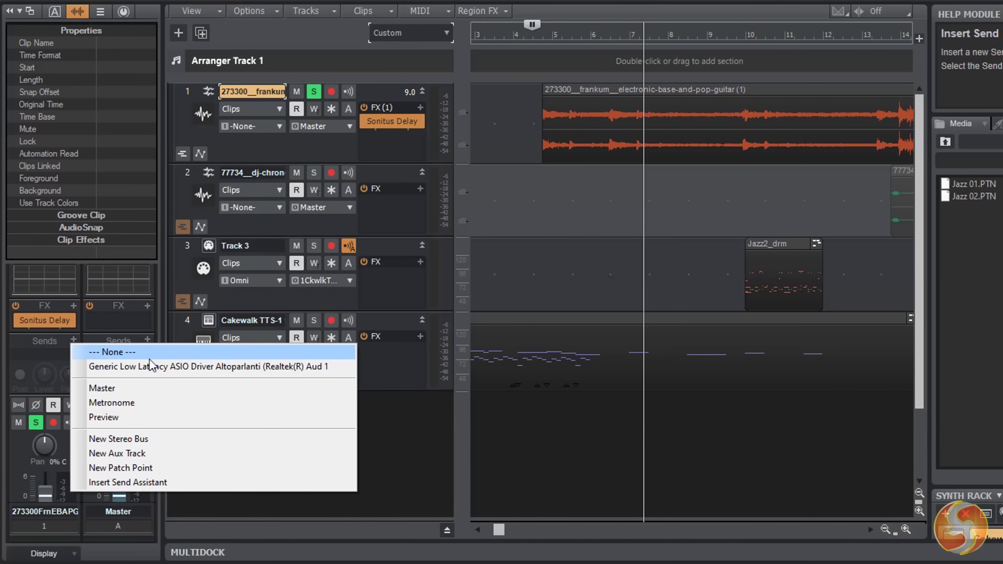
left_click(153, 366)
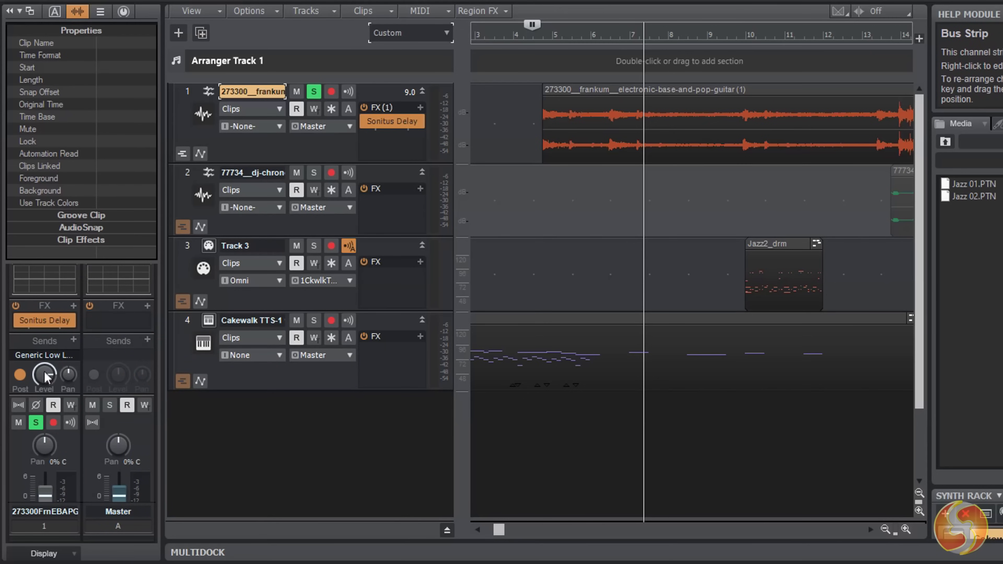
Route track 1's send to the Master bus instead and lower its send level.
left_click(59, 355)
left_click(55, 399)
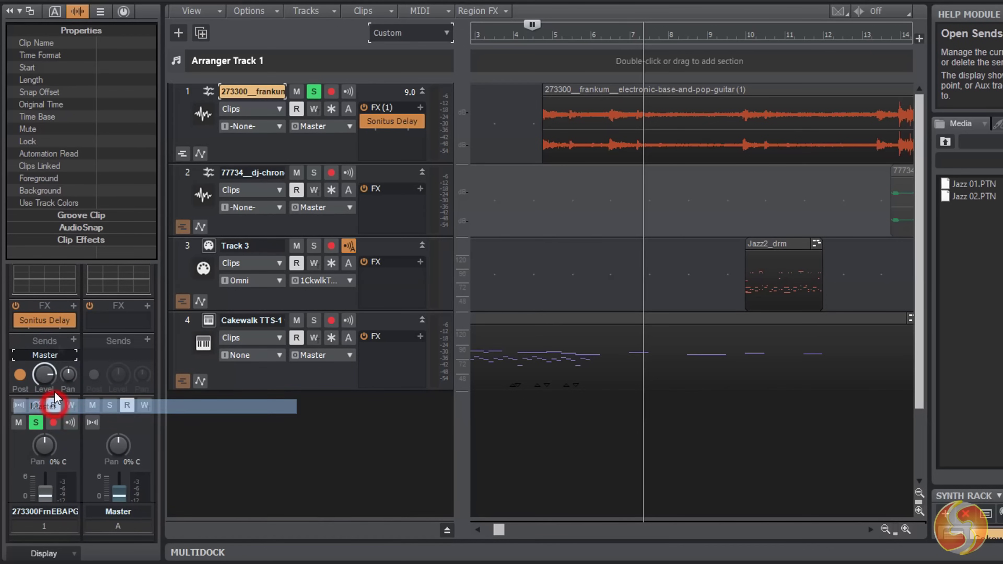
left_click(44, 374)
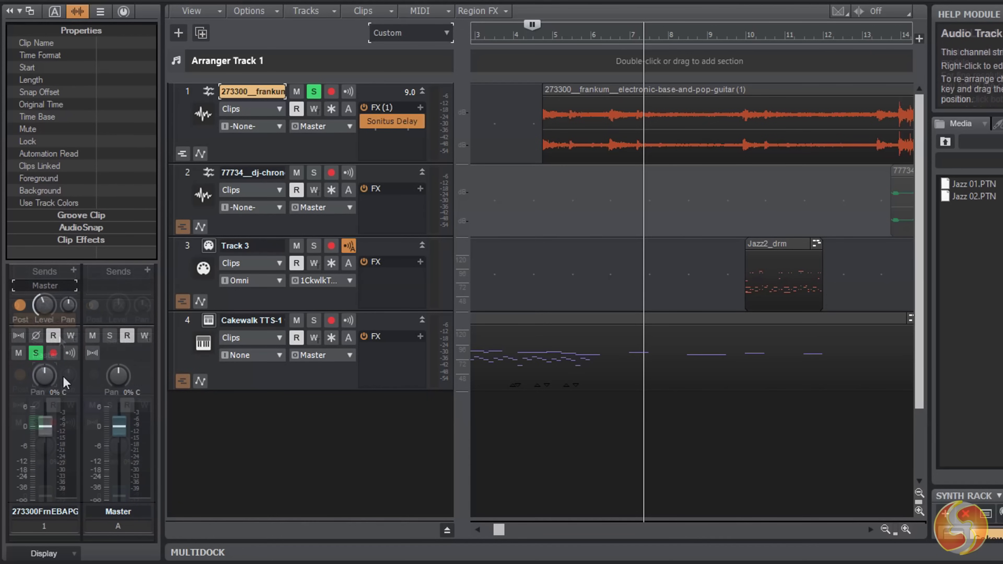
Pan track 1 far to the right, to about 93% R, and play the project from before the guitar clip.
left_click_drag(45, 375, 46, 373)
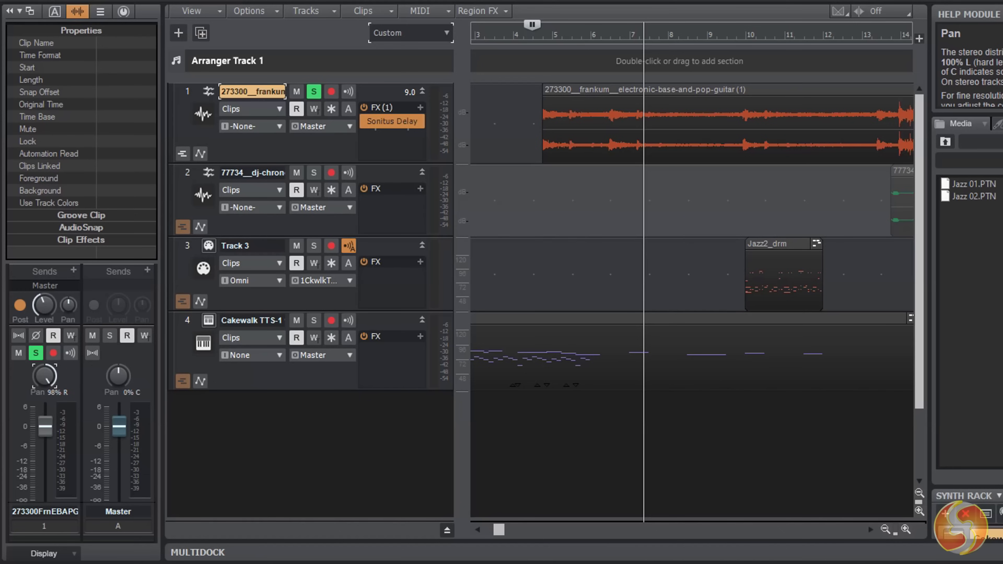
left_click(522, 30)
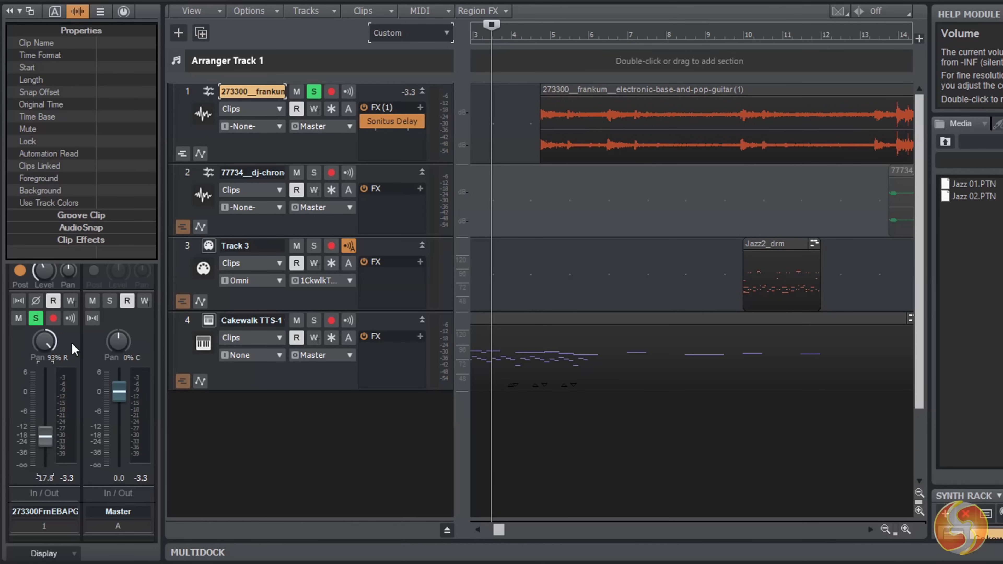
key("space")
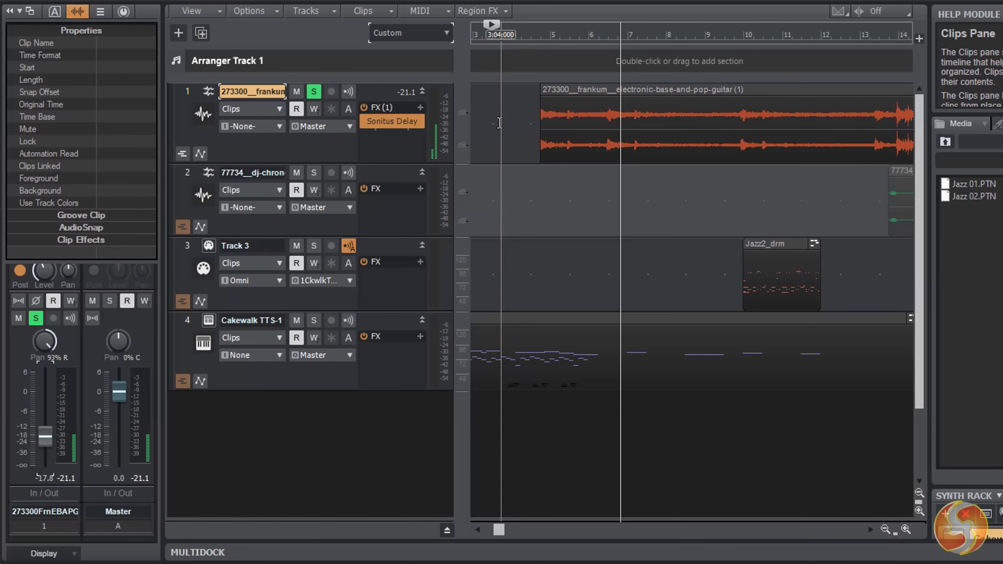
Display track 1's ProChannel, play the guitar clip with its equalizer and toggle the ProChannel's global power.
scroll(20, 343, "up", 5)
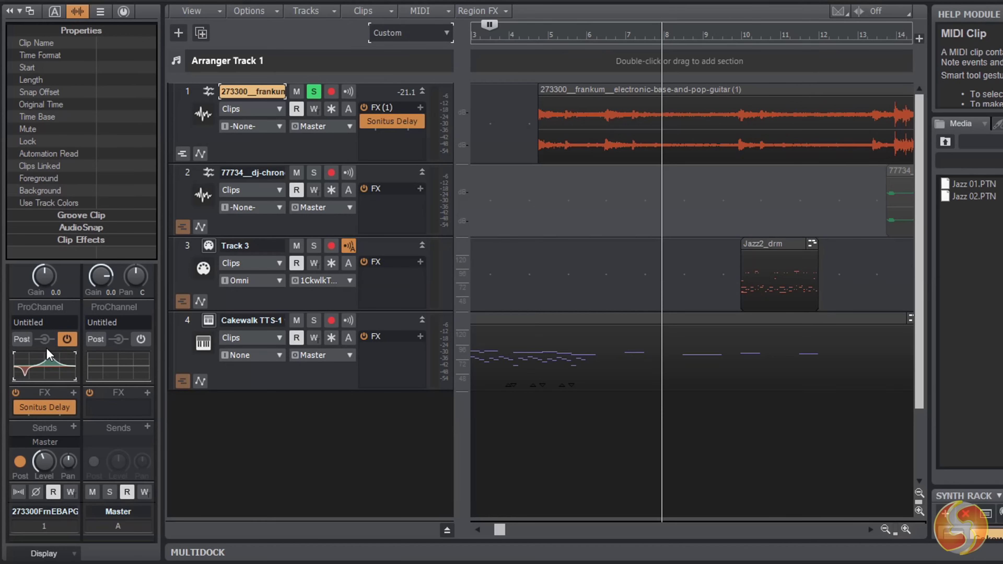
left_click(124, 12)
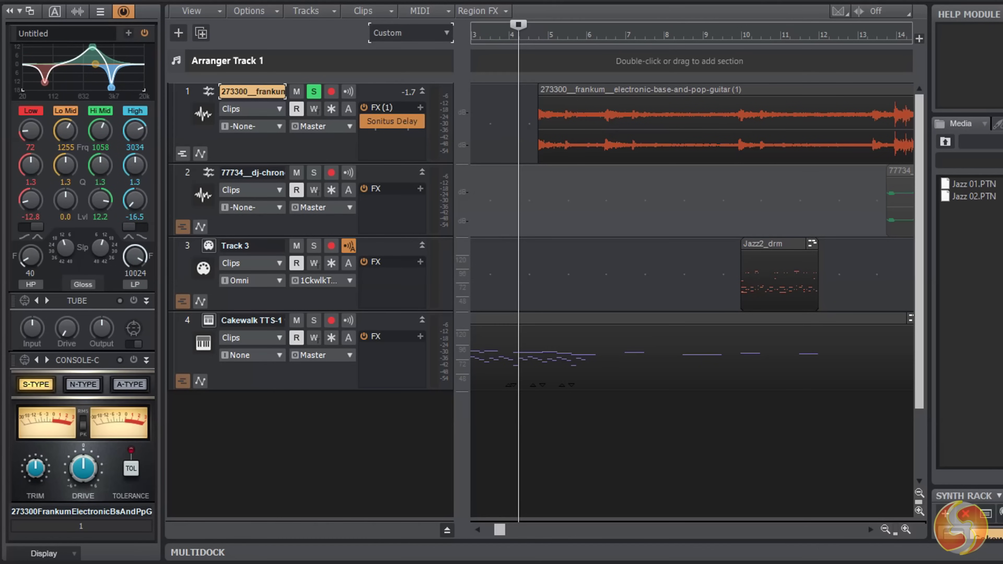
key("space")
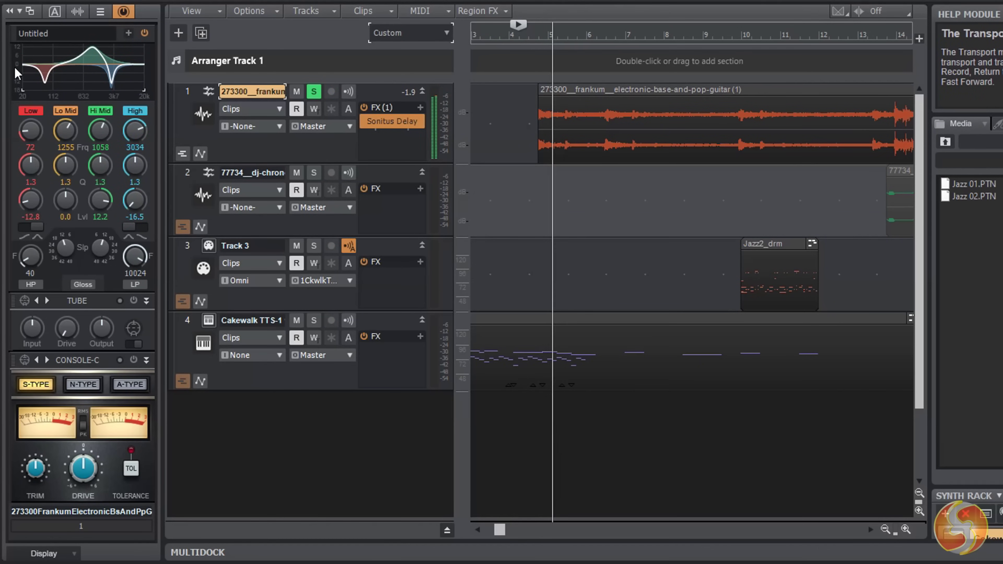
left_click(145, 37)
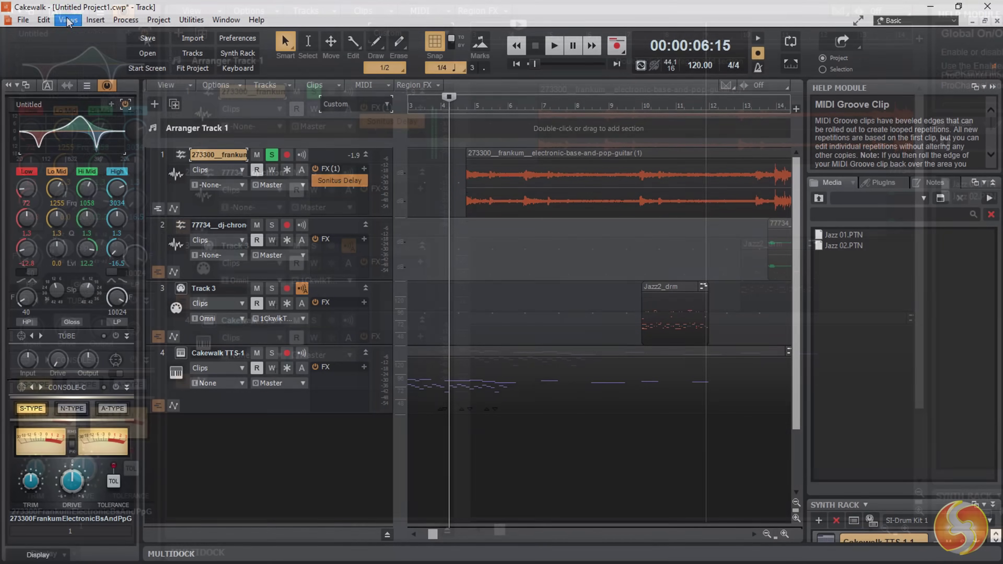
Open the Console View below the tracks and collapse the Inspector.
left_click(68, 20)
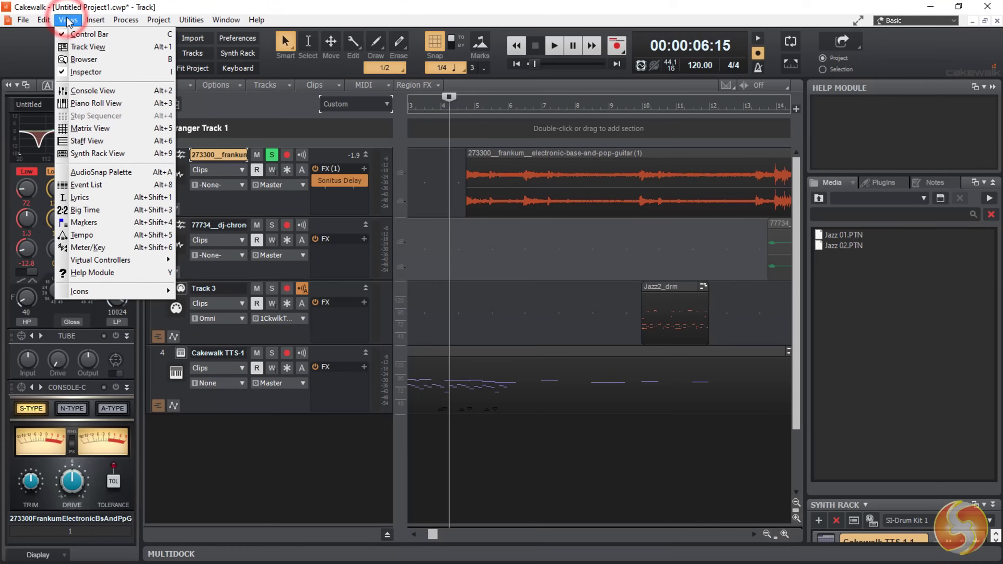
left_click(119, 94)
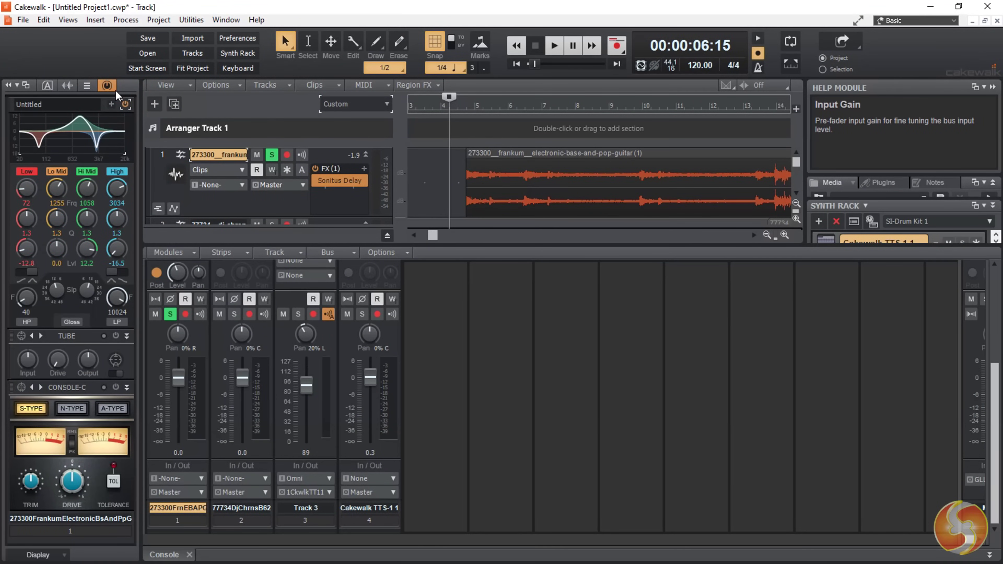
left_click(9, 84)
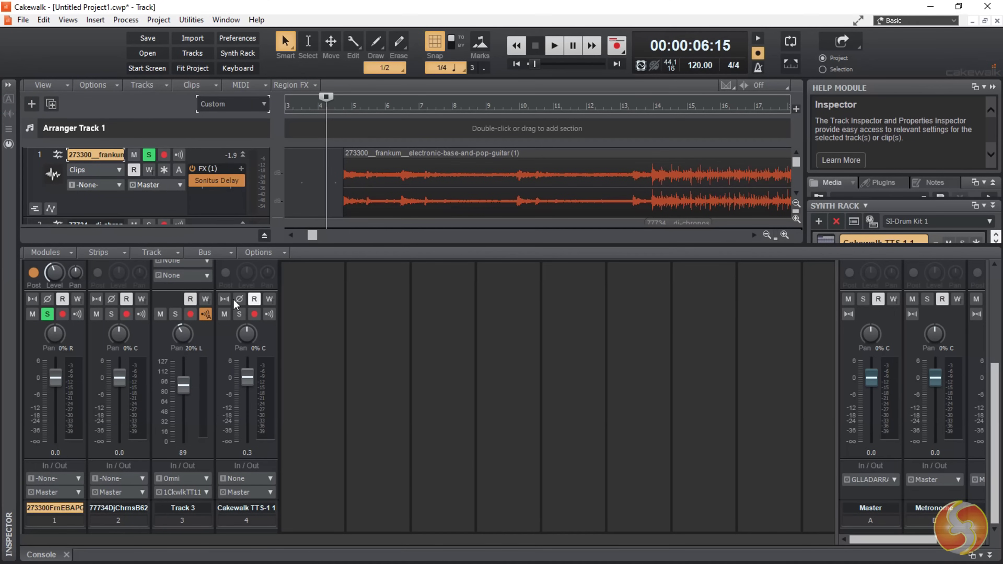
Widen the console's bus section to show the Master, Metronome and Preview strips, and look through the channel strip modules.
scroll(331, 354, "up", 5)
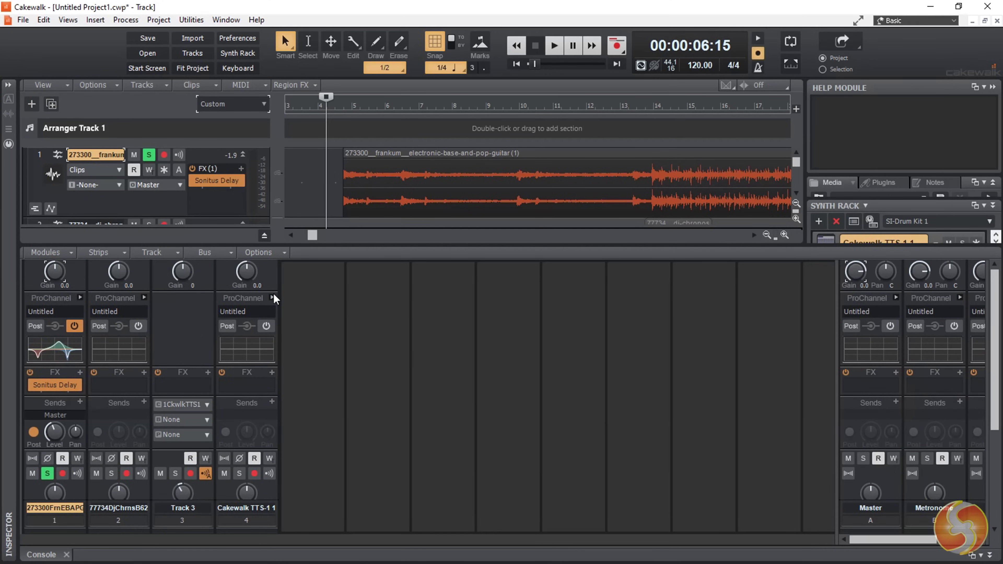
left_click_drag(471, 355, 471, 356)
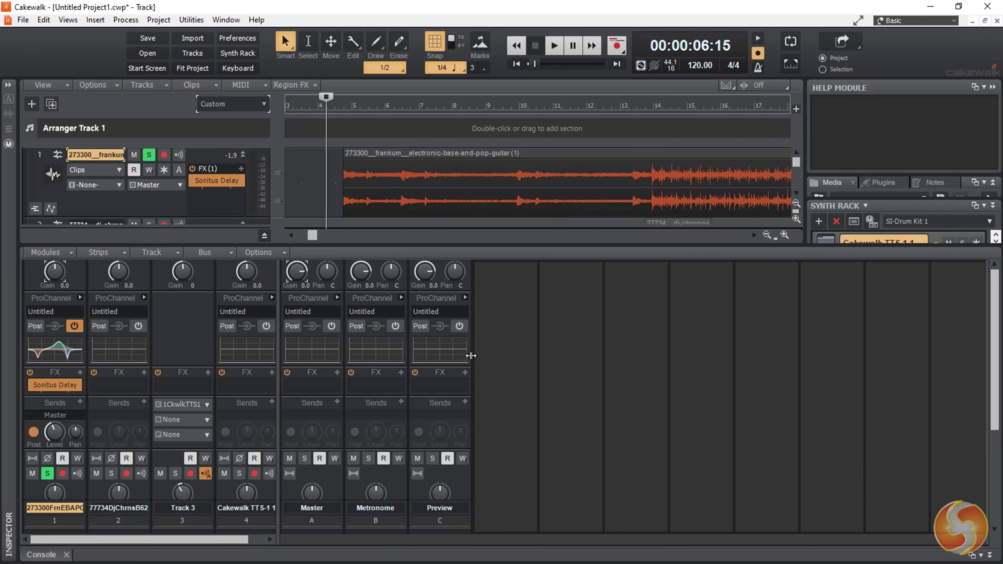
scroll(528, 405, "down", 4)
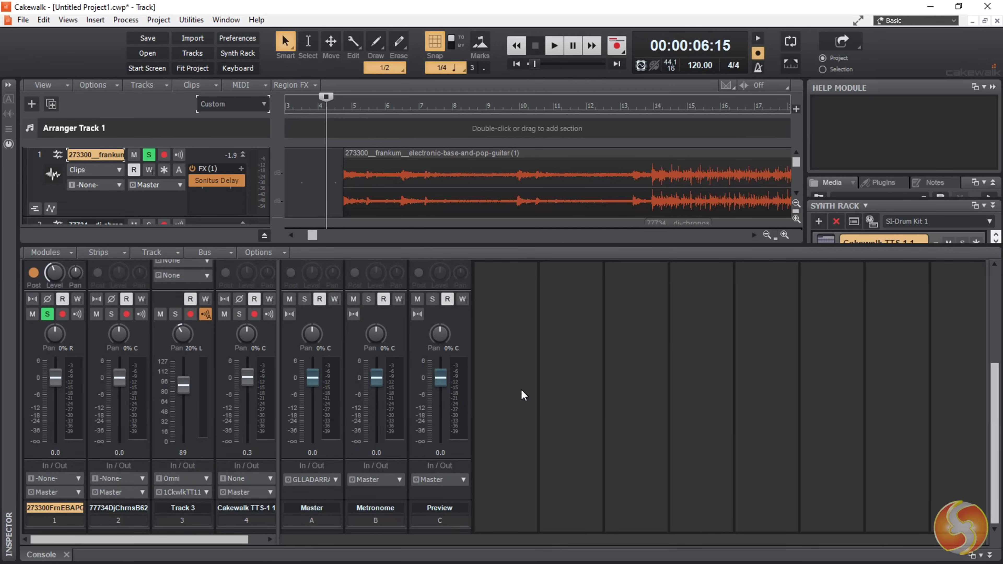
scroll(519, 388, "up", 3)
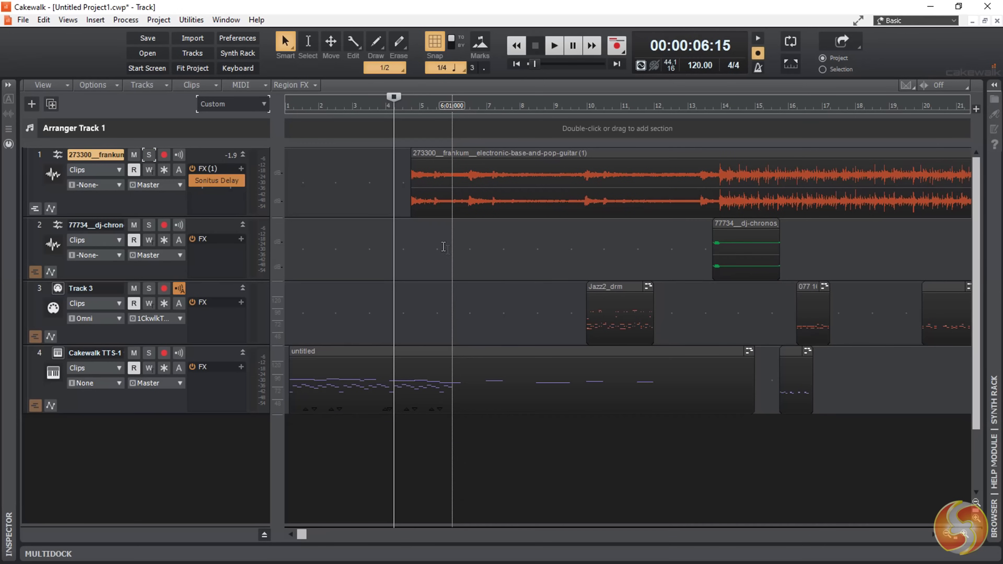
Open the Save As dialog for the project and view the available file types.
left_click(23, 20)
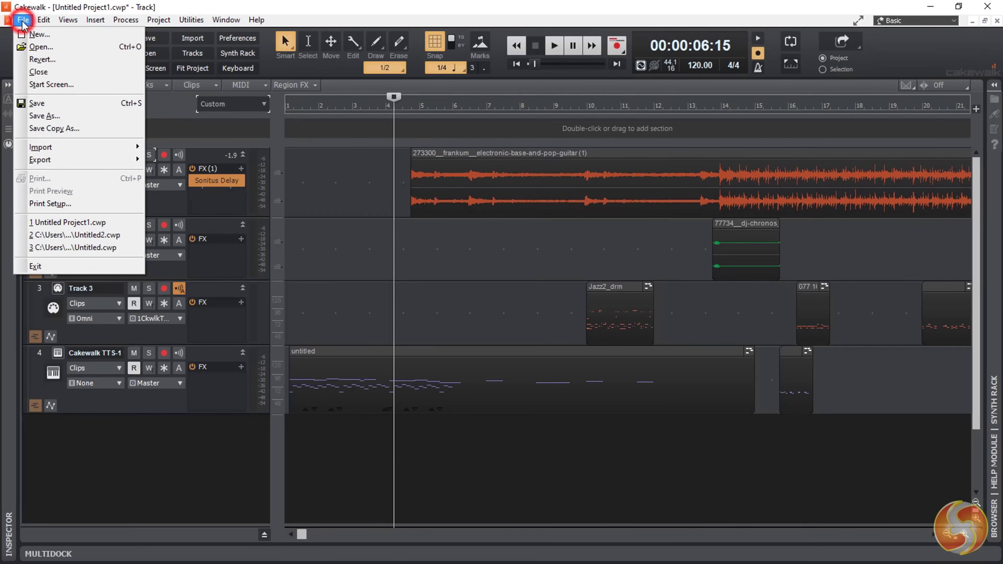
left_click(55, 117)
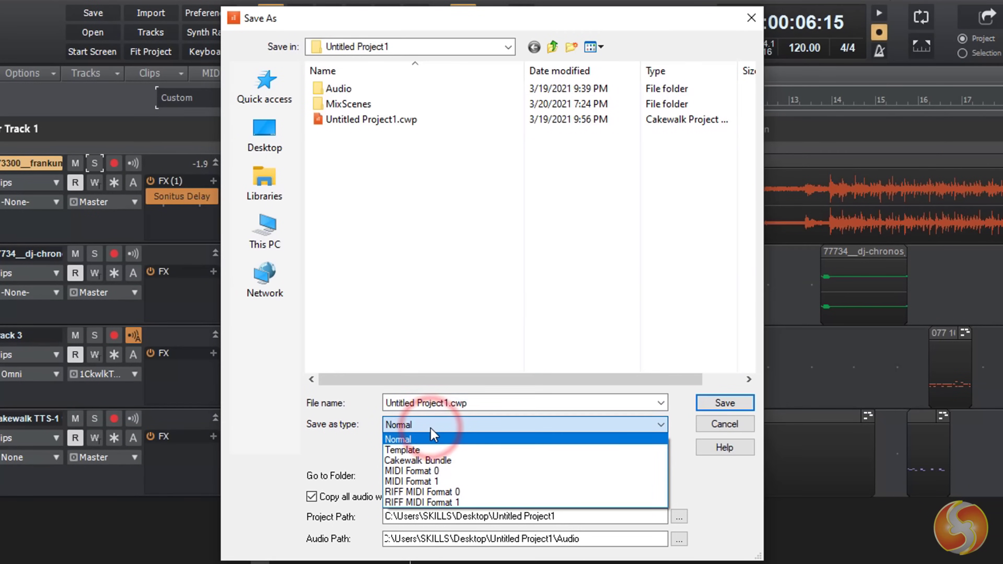
left_click(470, 425)
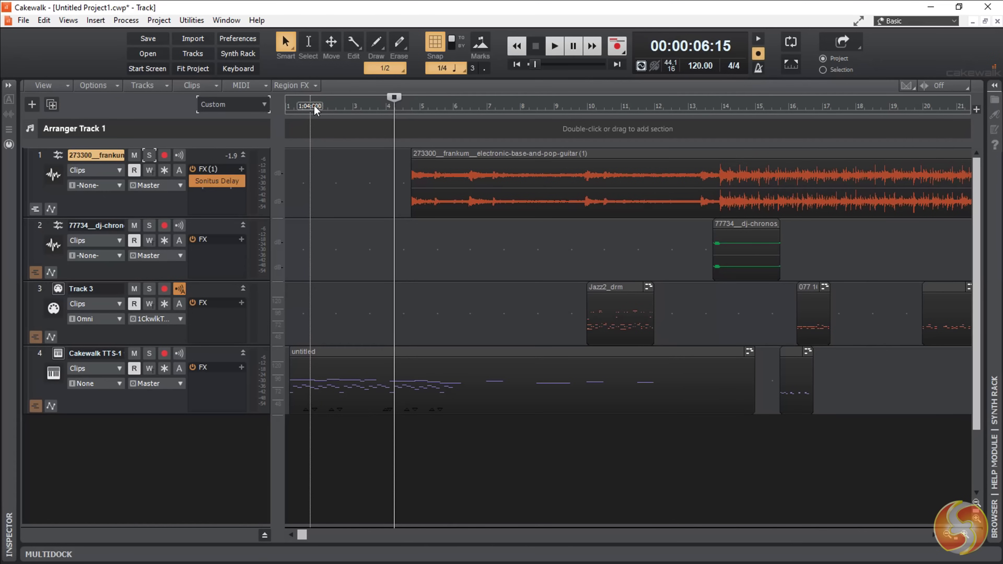
Select the time range from about 1:04 to 7:02 in the timeline, and select tracks 1, 2 and 3 in turn.
left_click_drag(313, 104, 502, 101)
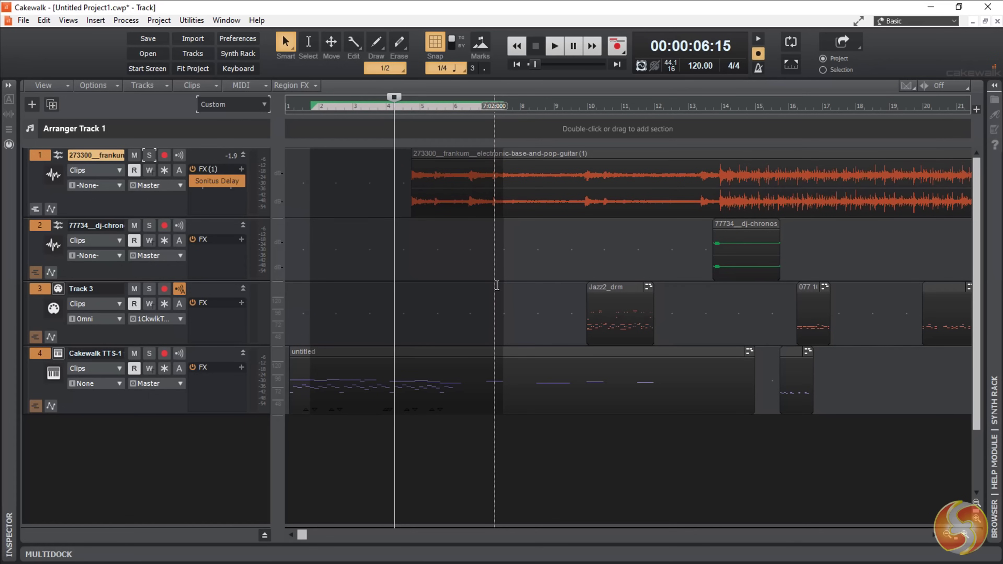
left_click(40, 156)
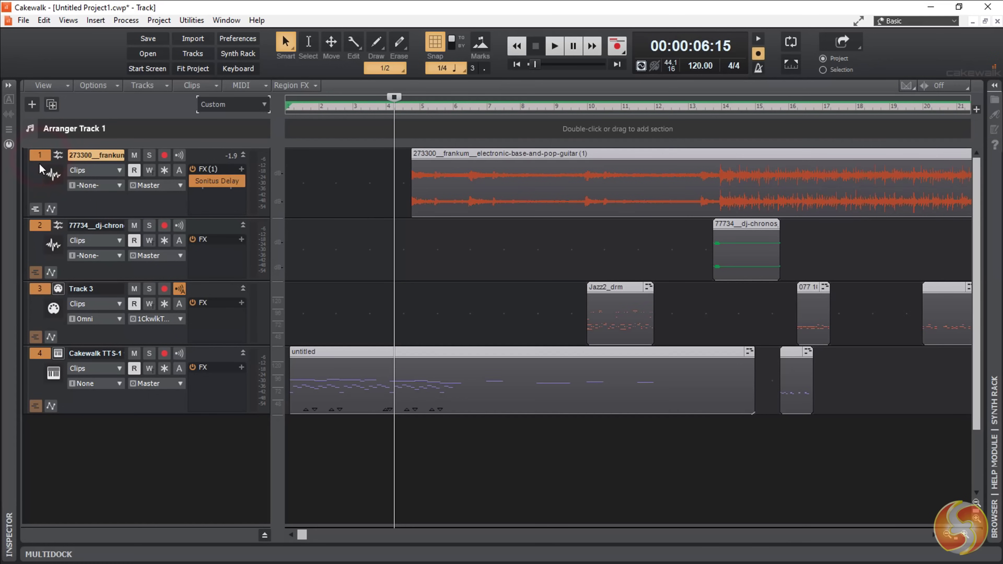
left_click(40, 157)
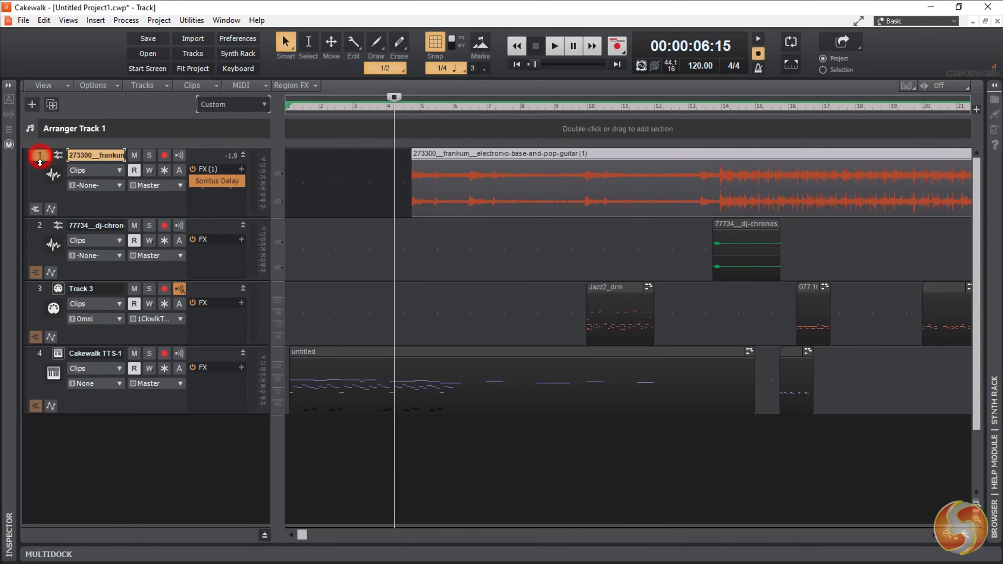
left_click(39, 225)
left_click(40, 288)
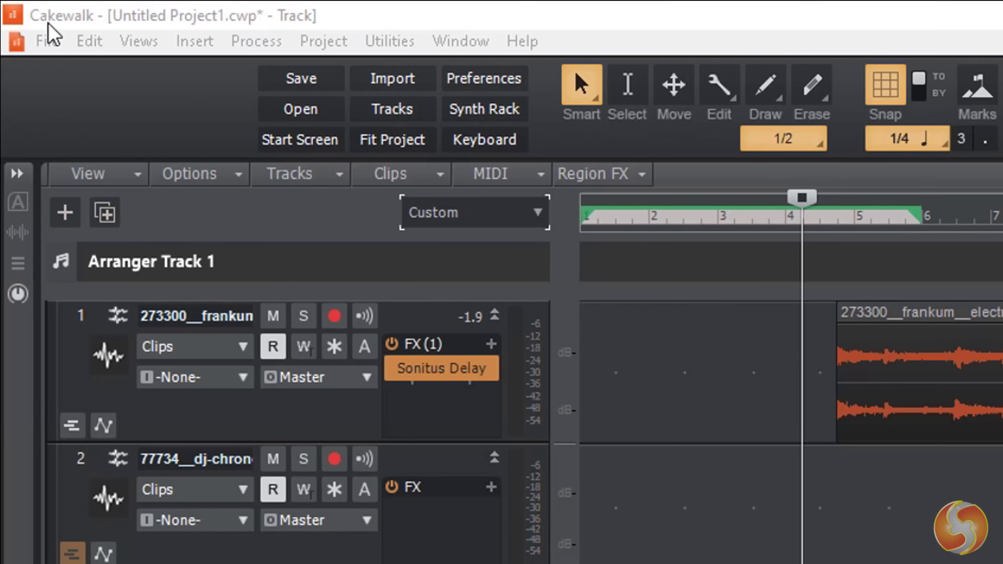
Open the audio export settings for the selected range and view the available output file types.
left_click(47, 39)
left_click(141, 327)
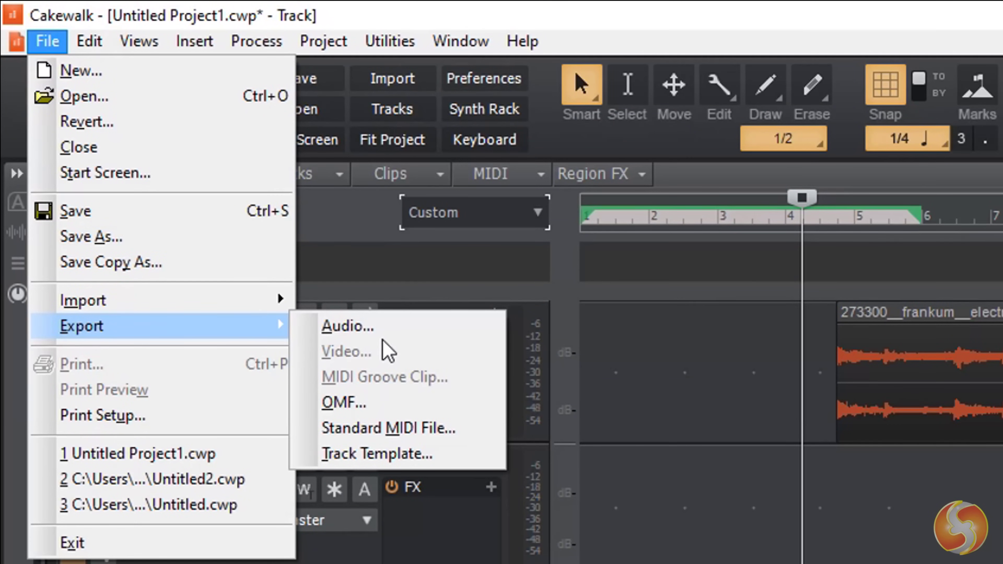
left_click(411, 331)
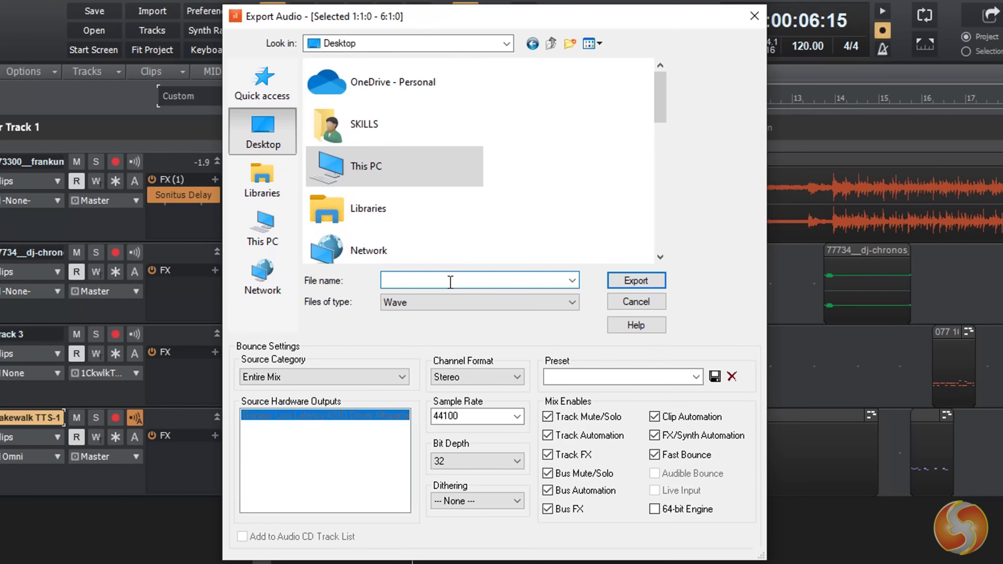
left_click(511, 303)
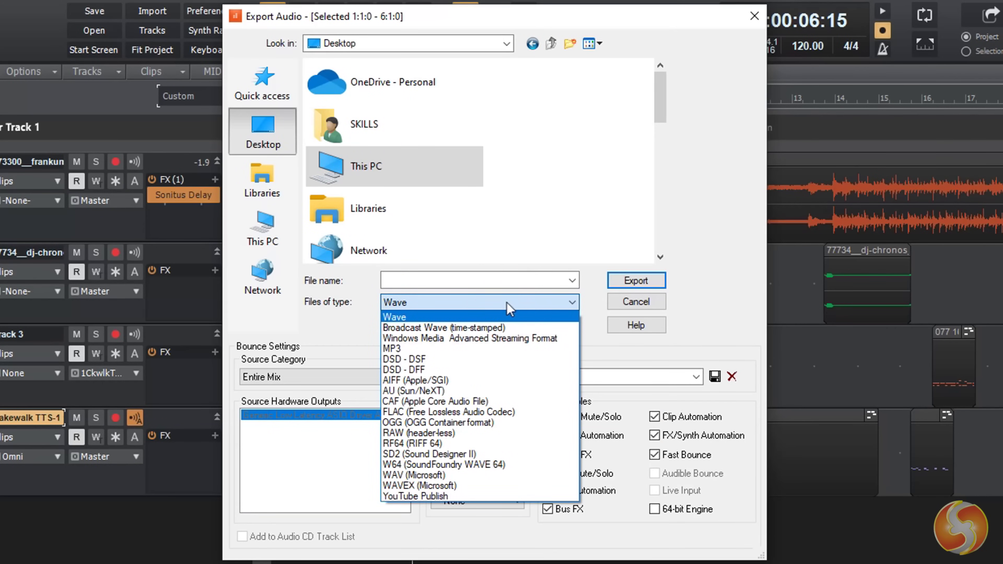
left_click(545, 307)
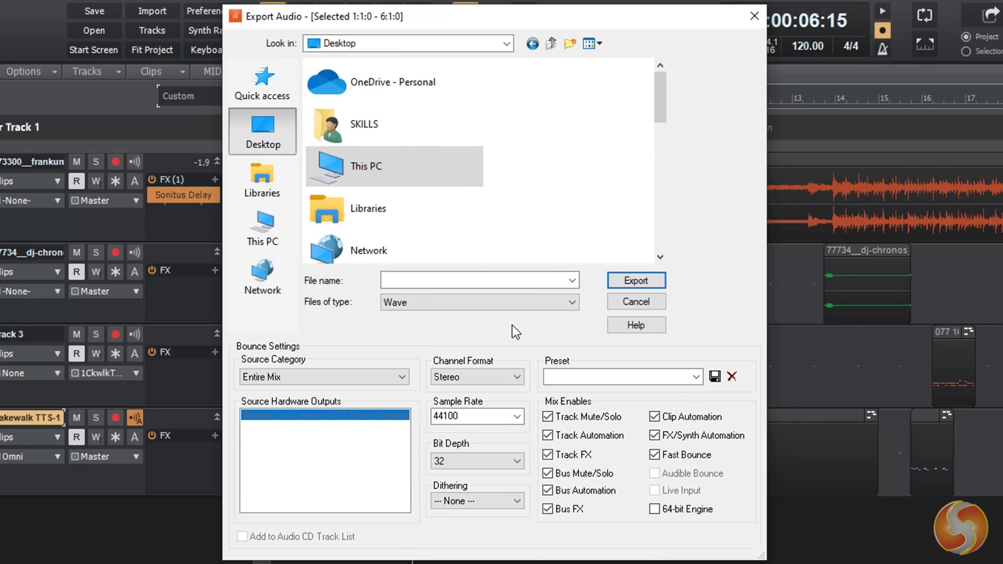
View the source category, bit depth and dithering options in the export's bounce settings.
left_click(385, 377)
left_click(385, 377)
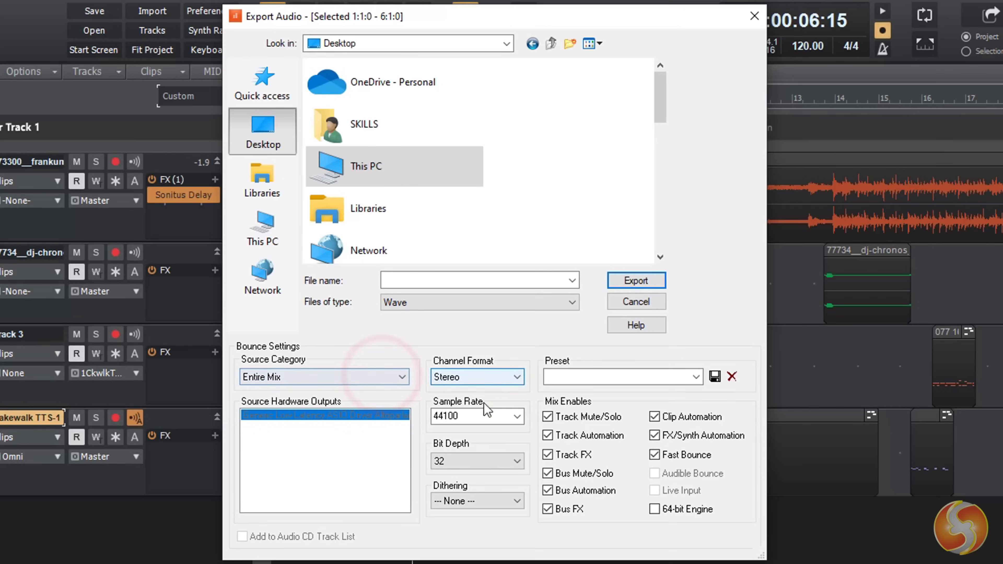
left_click(491, 462)
left_click(491, 460)
left_click(496, 501)
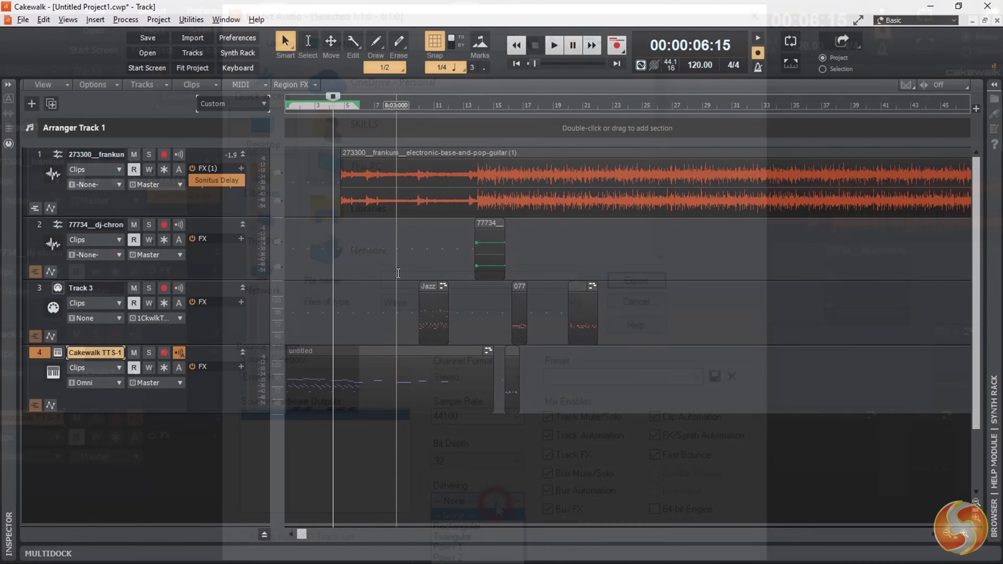